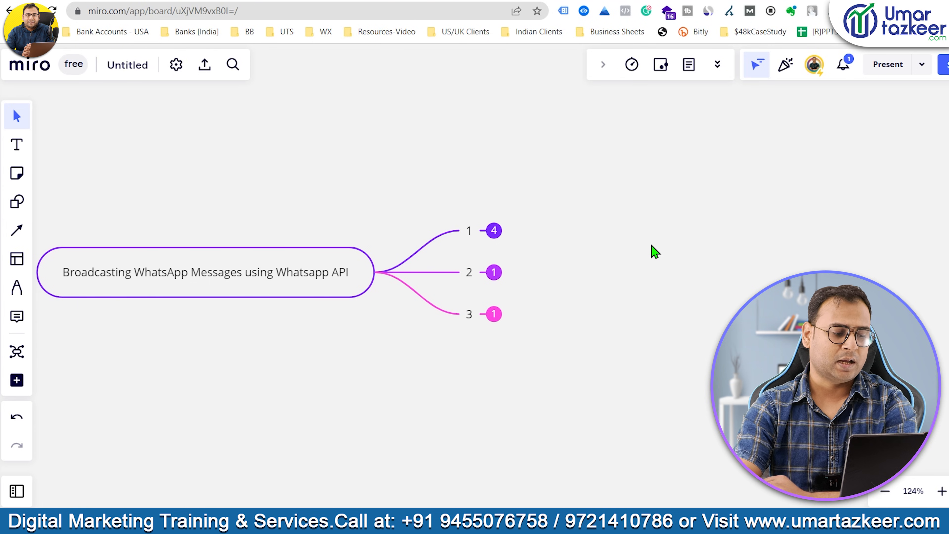
Expand node 1 and pan the canvas to show Template with Utility, Marketing and Authentication.
left_click(494, 231)
left_click_drag(337, 296, 117, 280)
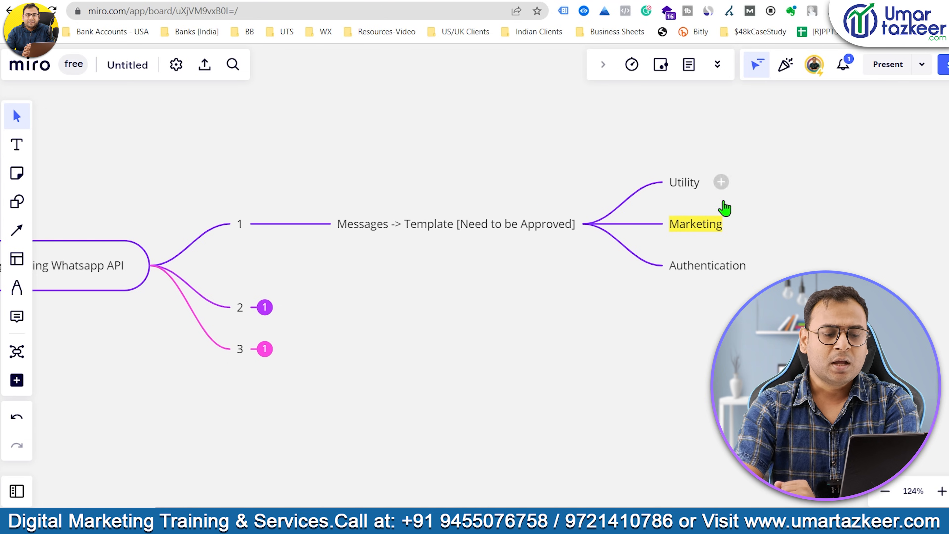
mouse_move(710, 230)
left_mouse_down()
mouse_move(738, 227)
mouse_move(727, 228)
left_mouse_up()
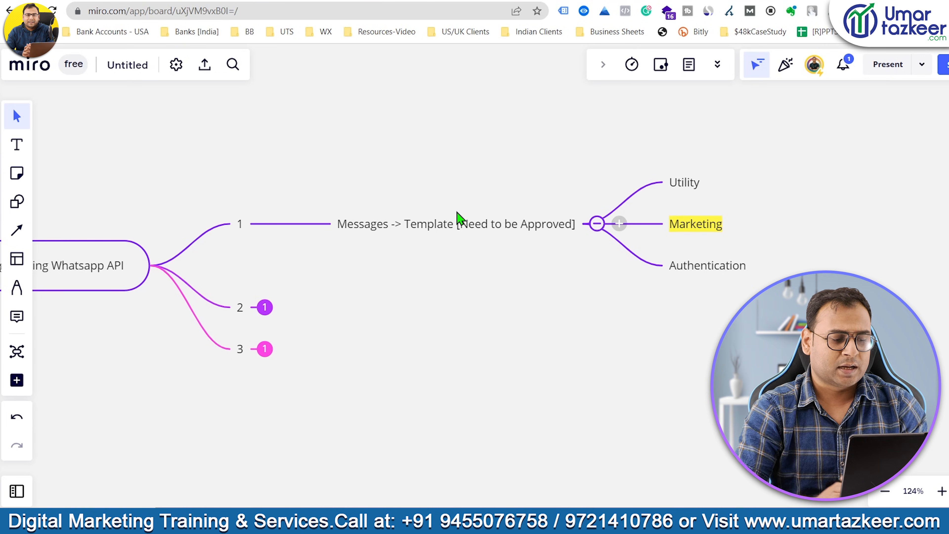
Expand branch 2 (Contact Lists) and branch 3 (Broadcasting Campaign), then go to the AiSensy dashboard.
left_click(266, 309)
scroll(462, 382, "down", 3)
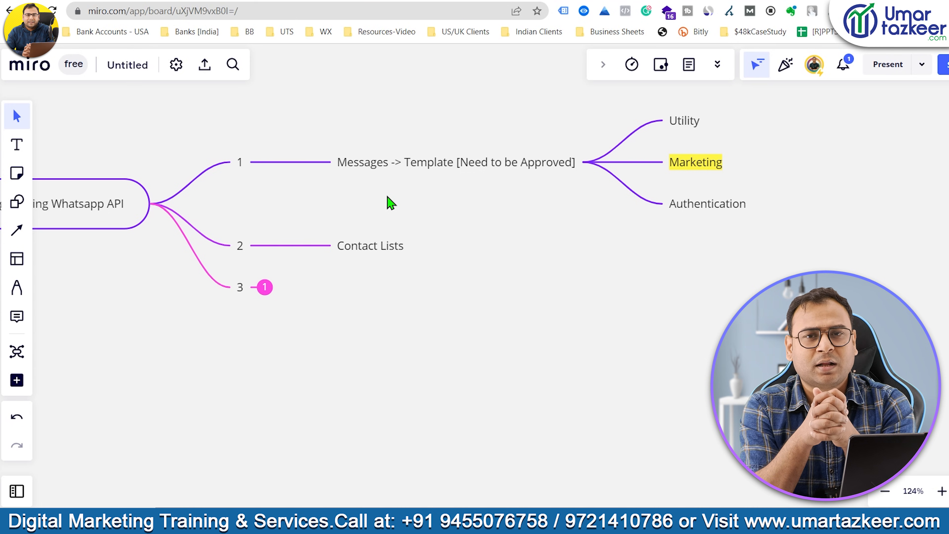
left_click(263, 288)
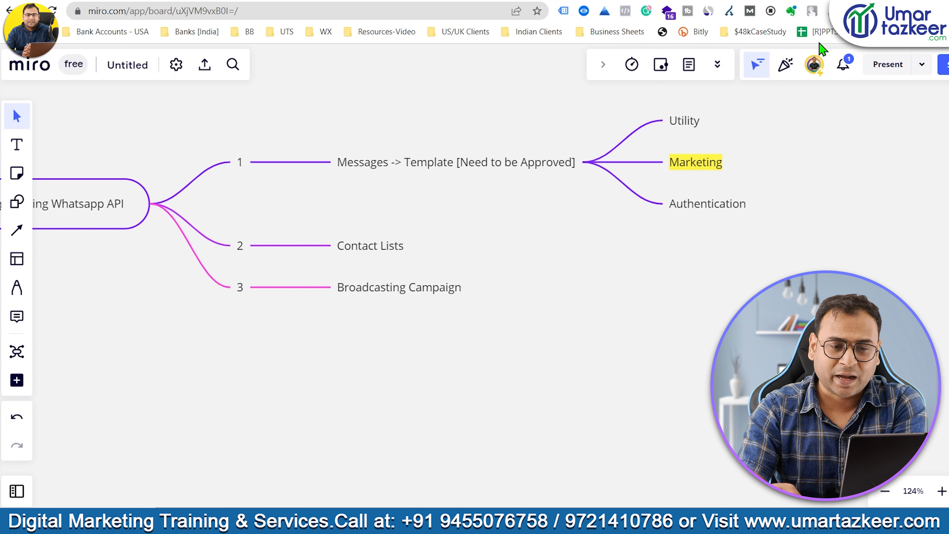
left_click(796, 1)
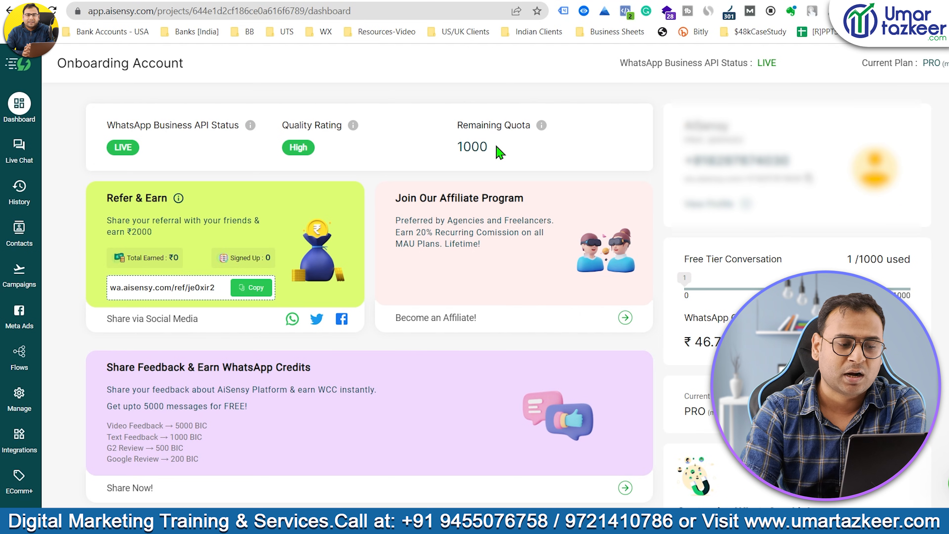
Highlight the dashboard's Remaining Quota of 1000, then deselect it.
left_click_drag(490, 148, 448, 154)
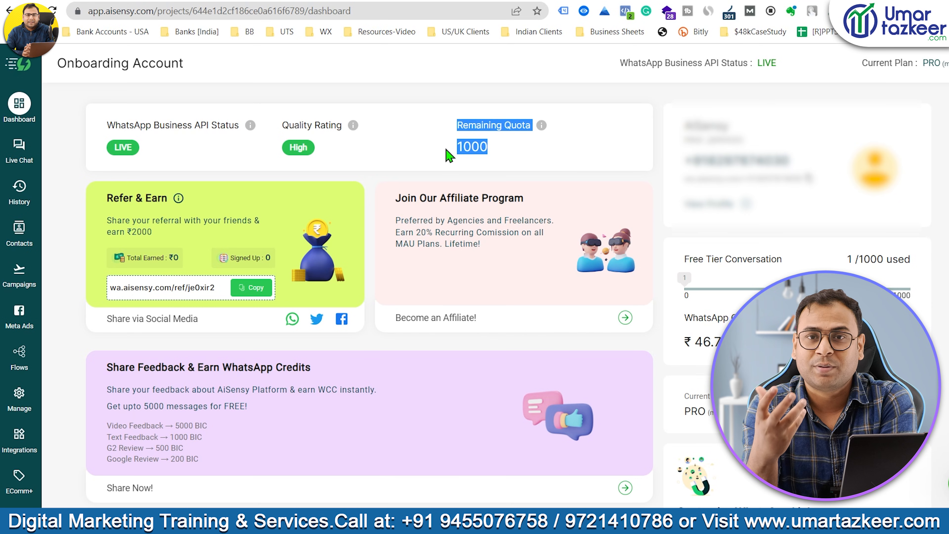
left_click(521, 144)
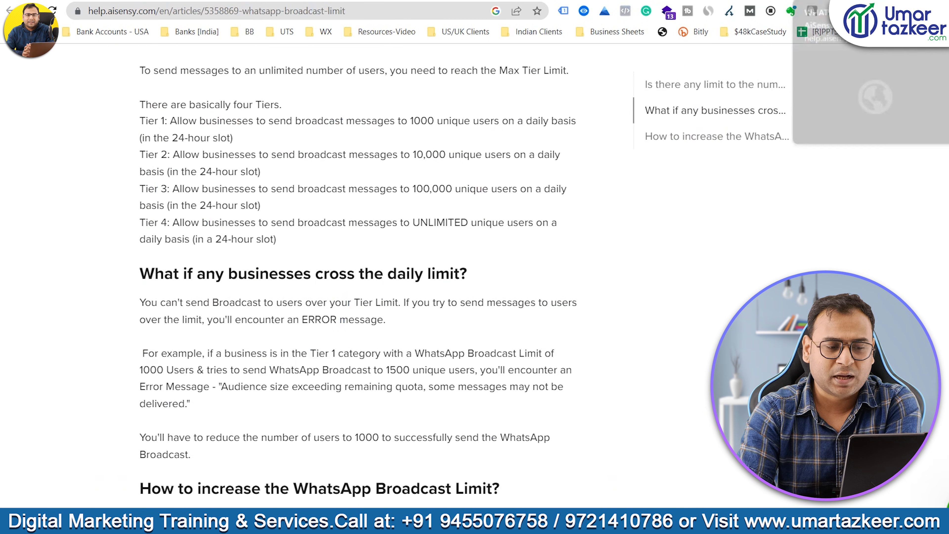
scroll(539, 213, "up", 1)
scroll(376, 233, "up", 3)
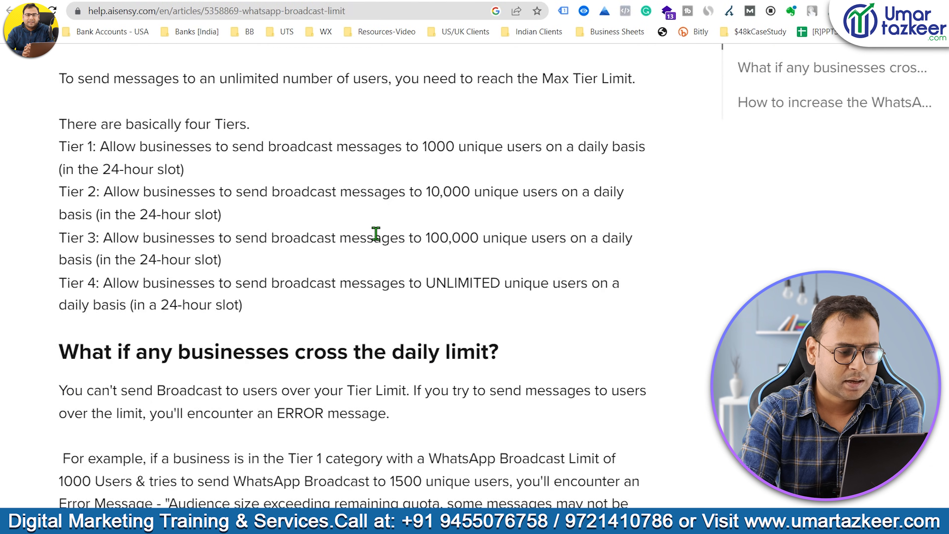
scroll(376, 234, "left", 2)
scroll(376, 233, "down", 1)
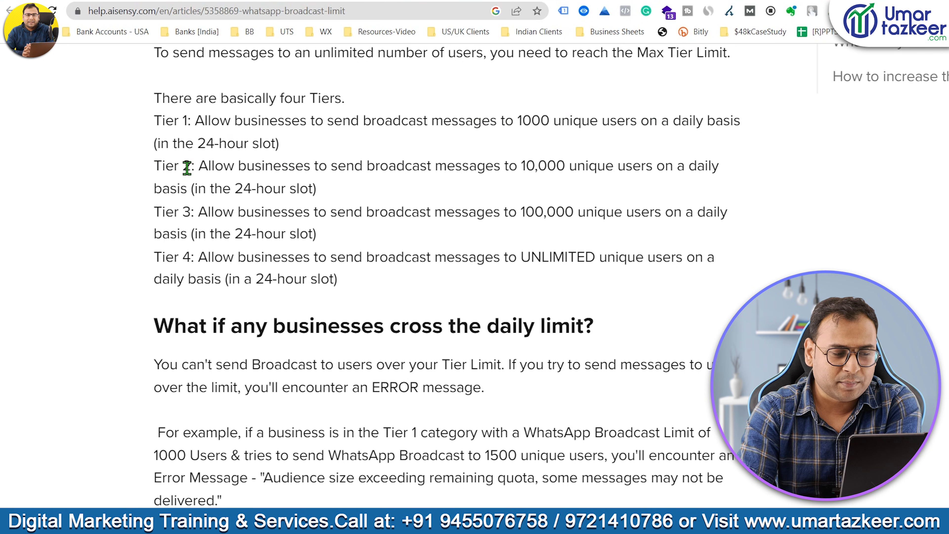
left_click_drag(510, 164, 578, 164)
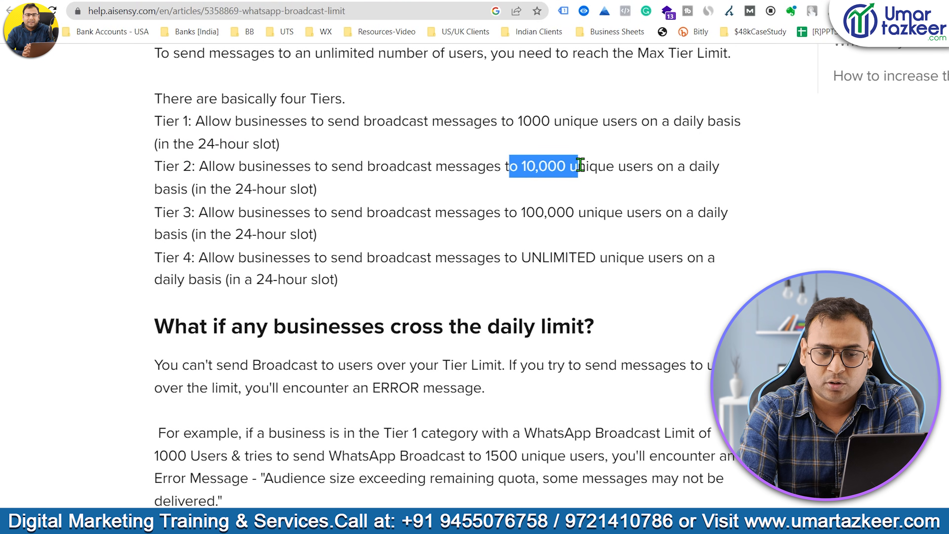
left_click(161, 211)
left_click_drag(161, 212, 208, 212)
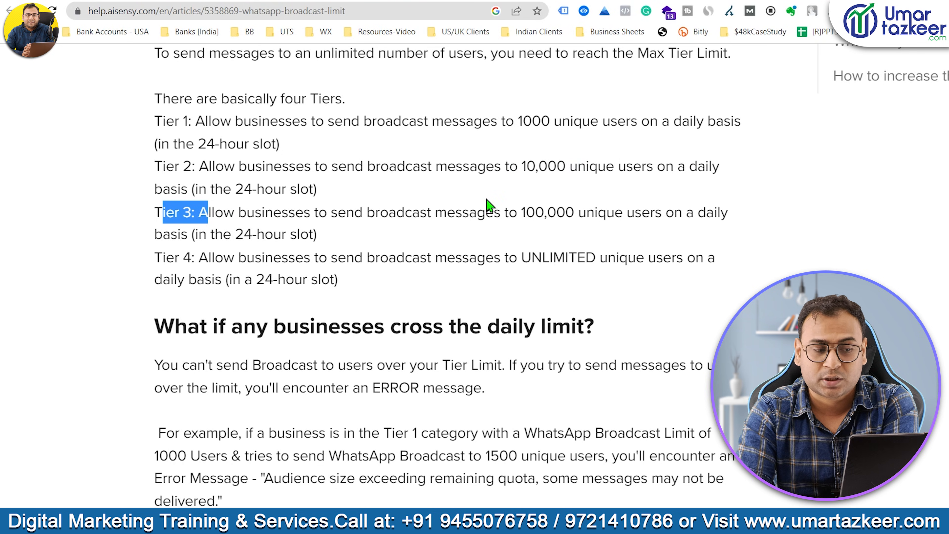
left_click(155, 260)
left_click_drag(155, 259, 192, 259)
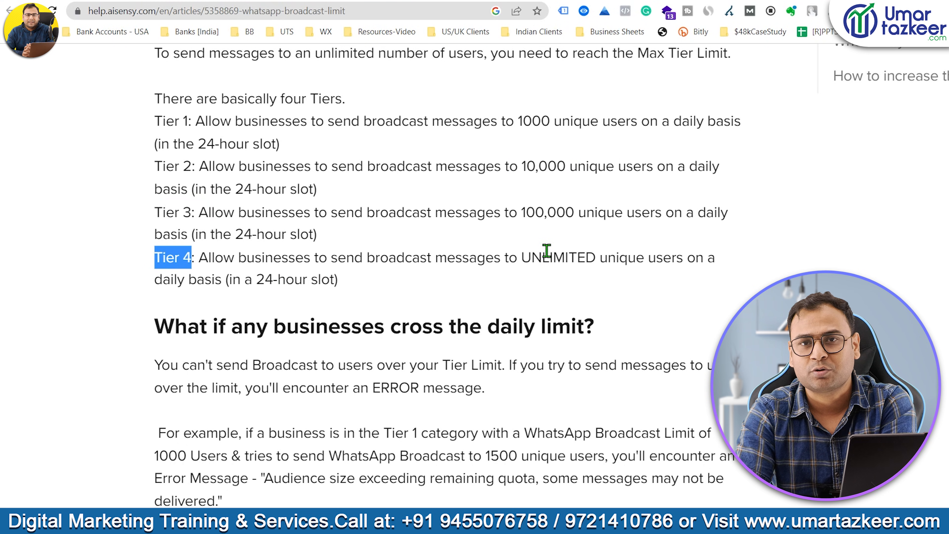
scroll(520, 361, "down", 5)
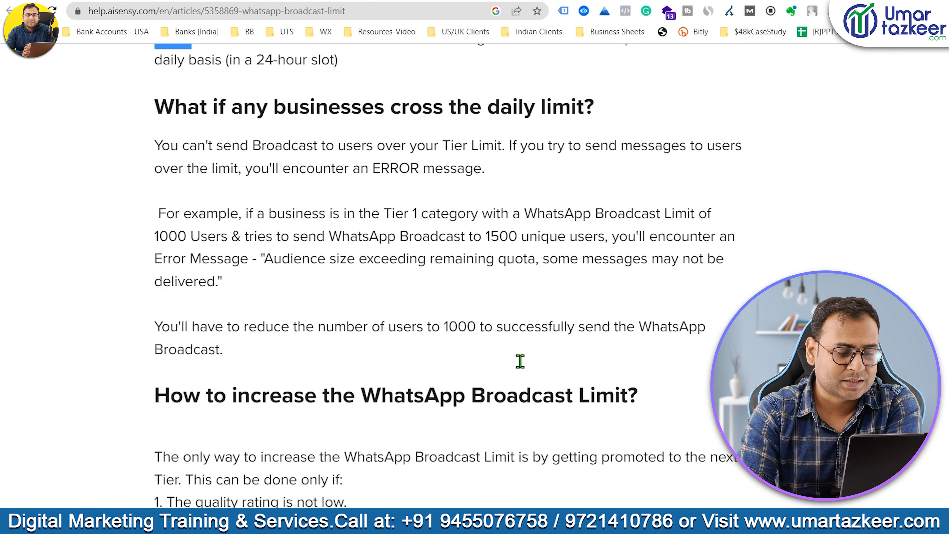
scroll(521, 365, "down", 5)
scroll(524, 368, "up", 5)
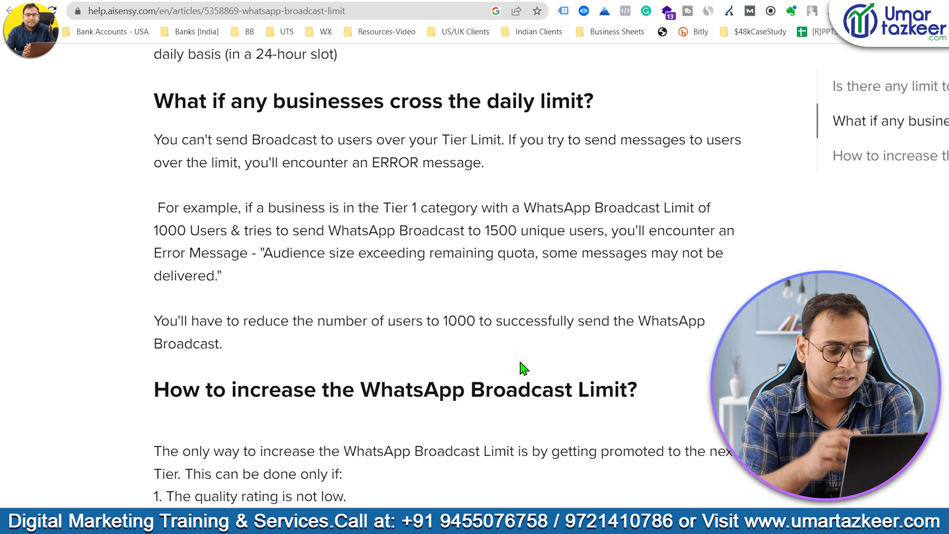
scroll(524, 369, "down", 13)
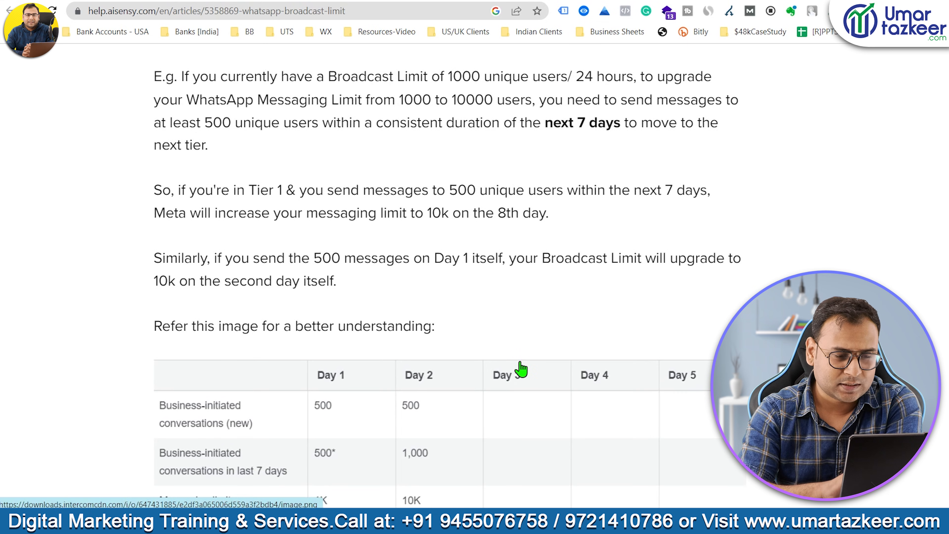
Highlight the article's current 1000-user limit and the 500-unique-users, consistent-duration upgrade requirements.
scroll(521, 363, "up", 1)
scroll(373, 234, "up", 1)
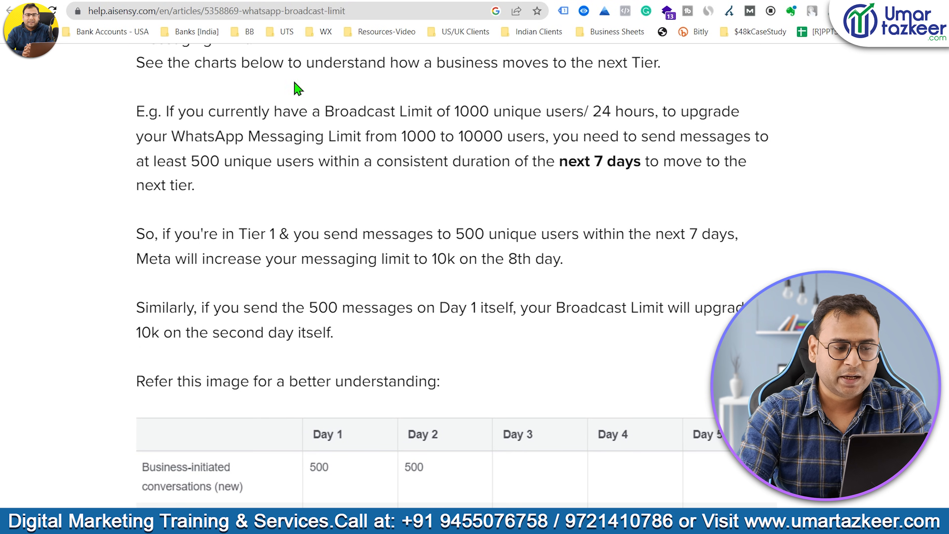
left_click_drag(455, 111, 576, 111)
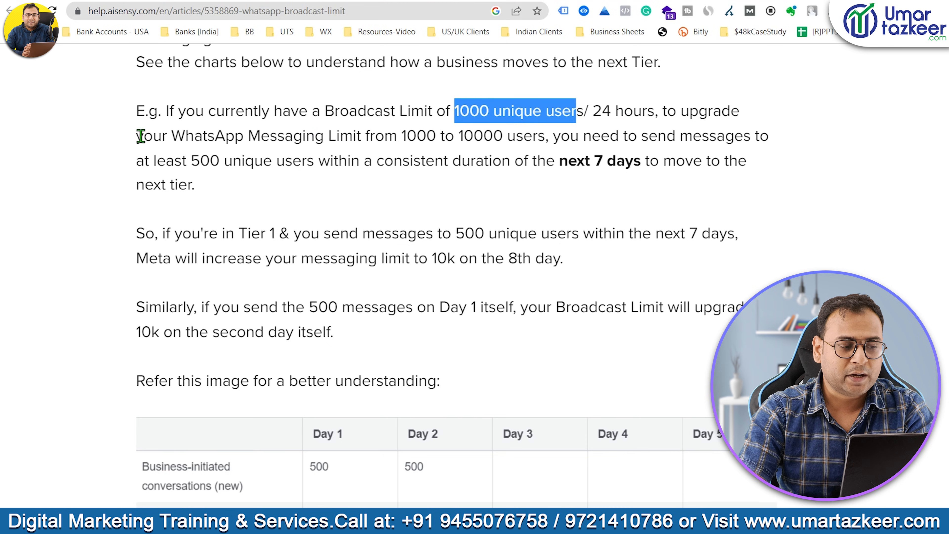
left_click_drag(398, 137, 436, 136)
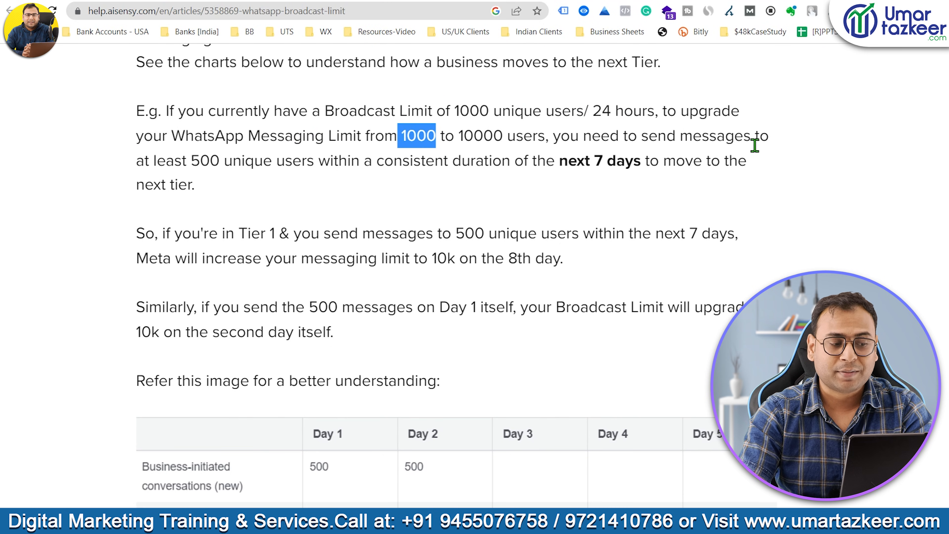
left_click(196, 160)
left_click_drag(191, 161, 320, 159)
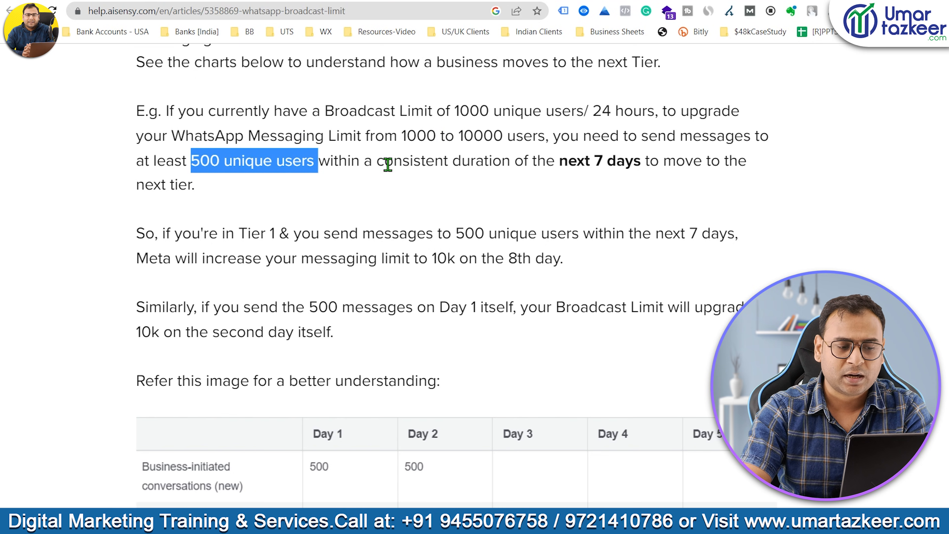
left_click_drag(378, 161, 550, 162)
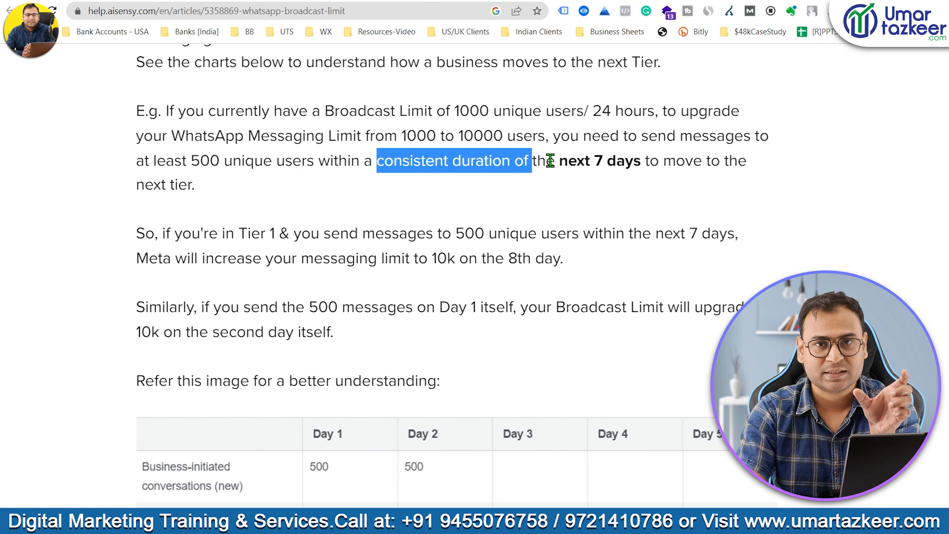
left_click_drag(267, 163, 186, 162)
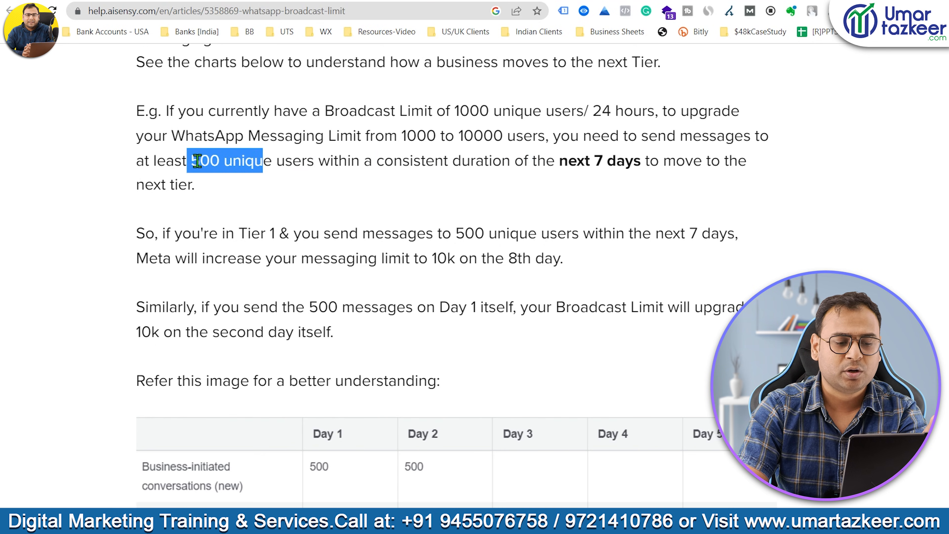
left_click(403, 187)
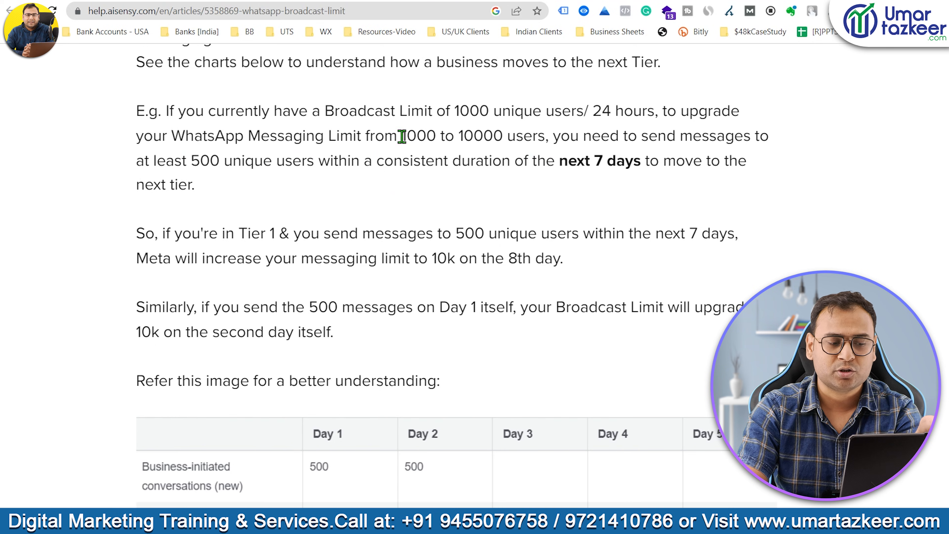
Highlight the 1000 starting limit and the rise to a 10k limit, then return to the dashboard.
left_click_drag(402, 136, 511, 136)
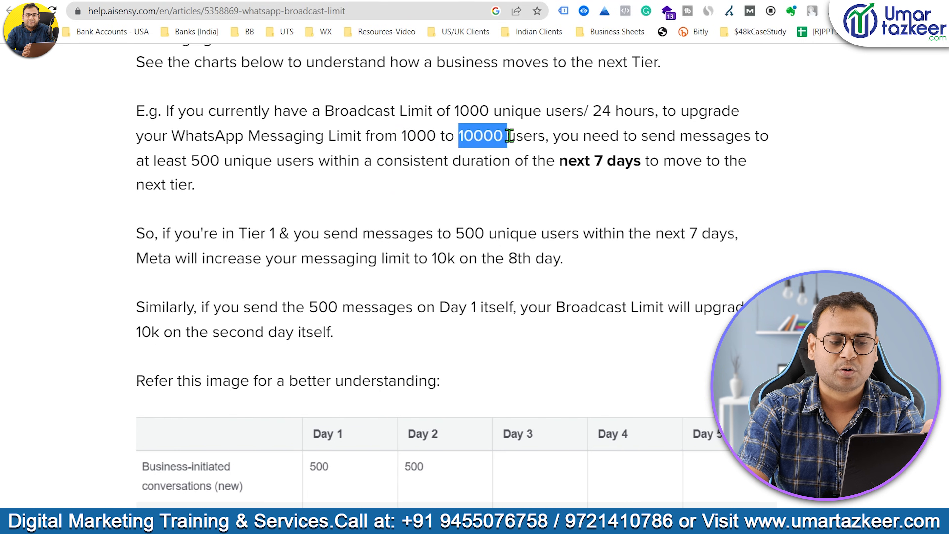
left_click(499, 207)
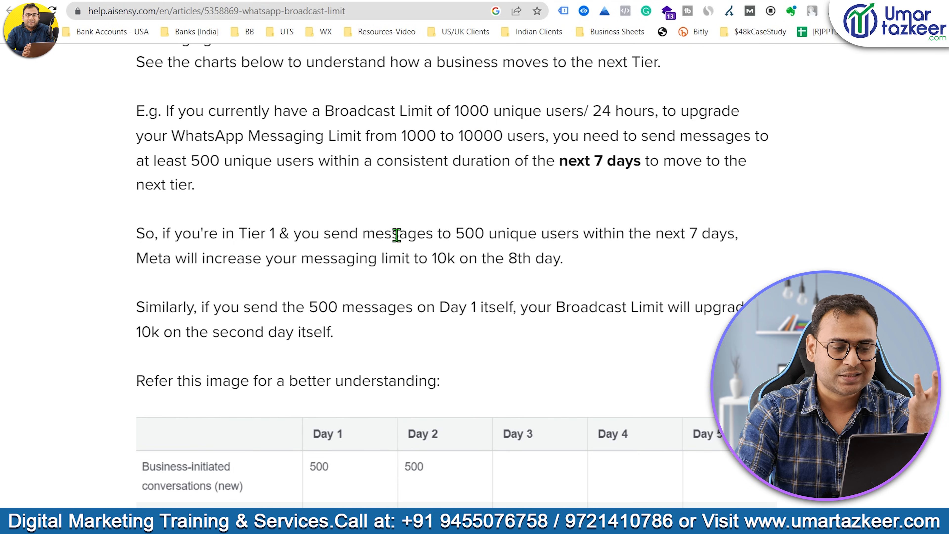
left_click_drag(456, 234, 599, 234)
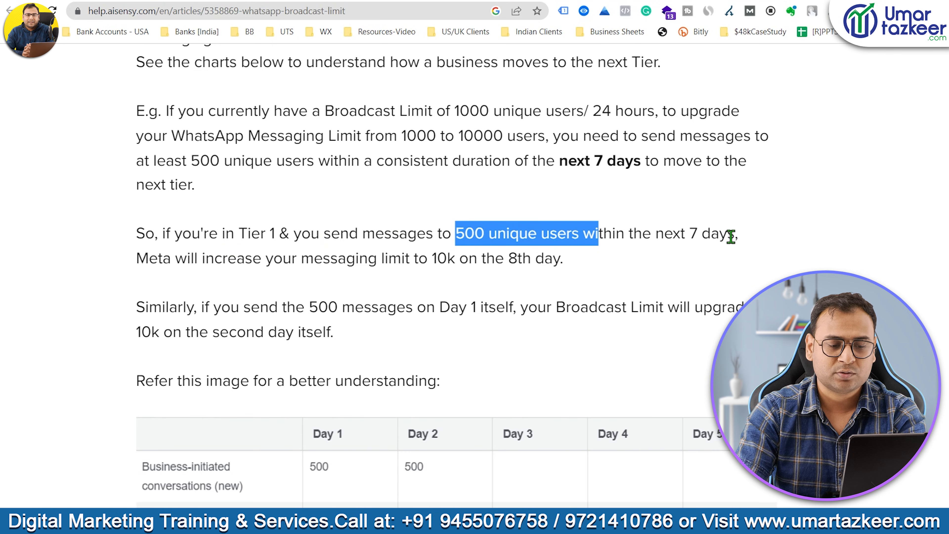
left_click(183, 262)
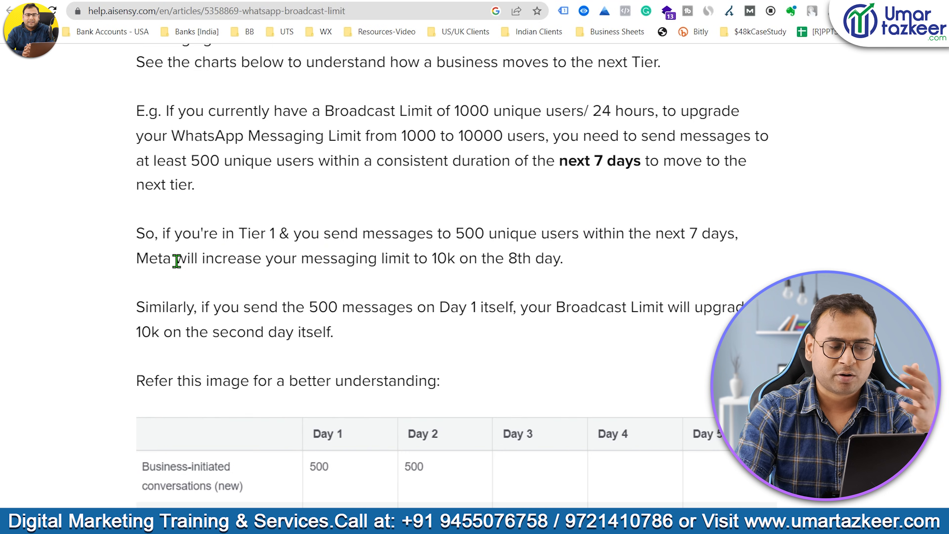
left_click_drag(303, 262, 524, 262)
left_click(557, 276)
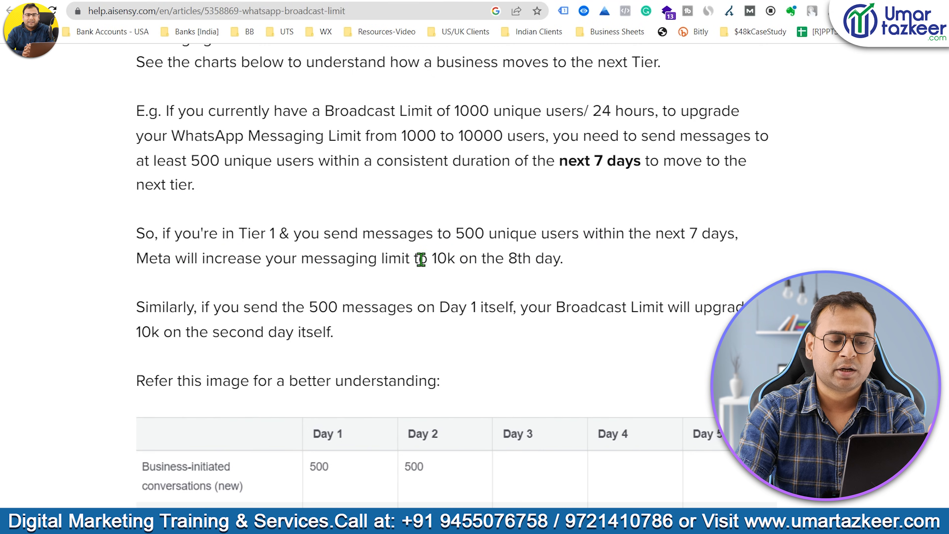
left_click_drag(422, 262, 594, 272)
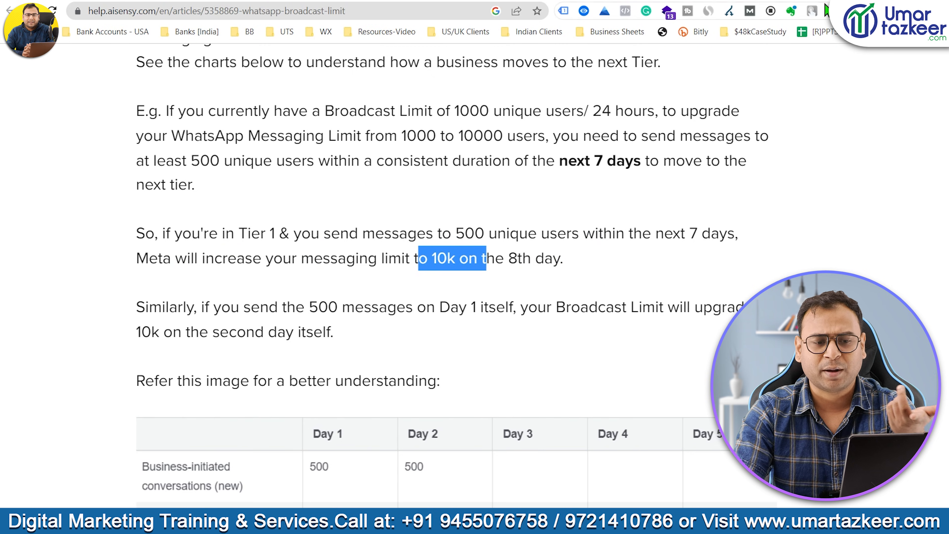
left_click(777, 2)
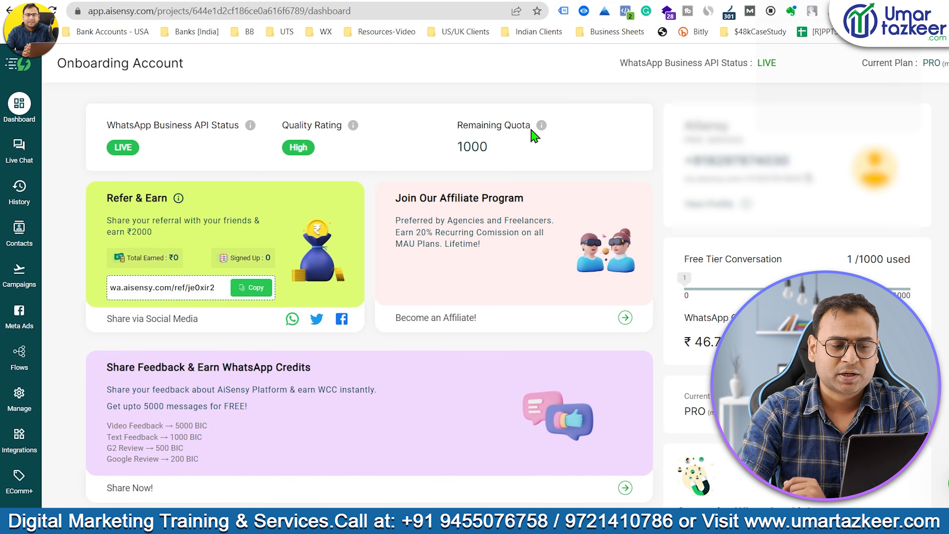
left_click_drag(490, 147, 448, 126)
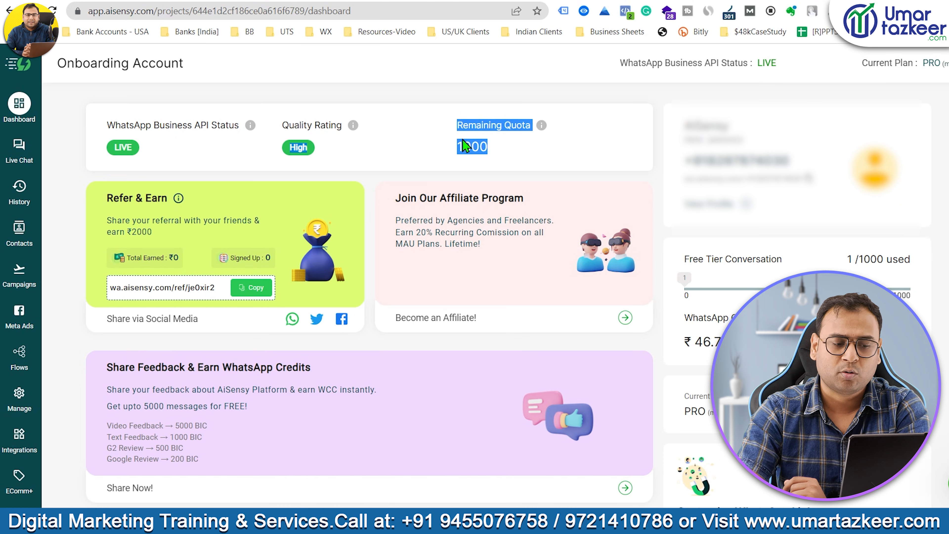
left_click(494, 150)
left_click_drag(498, 150, 455, 150)
left_click(550, 151)
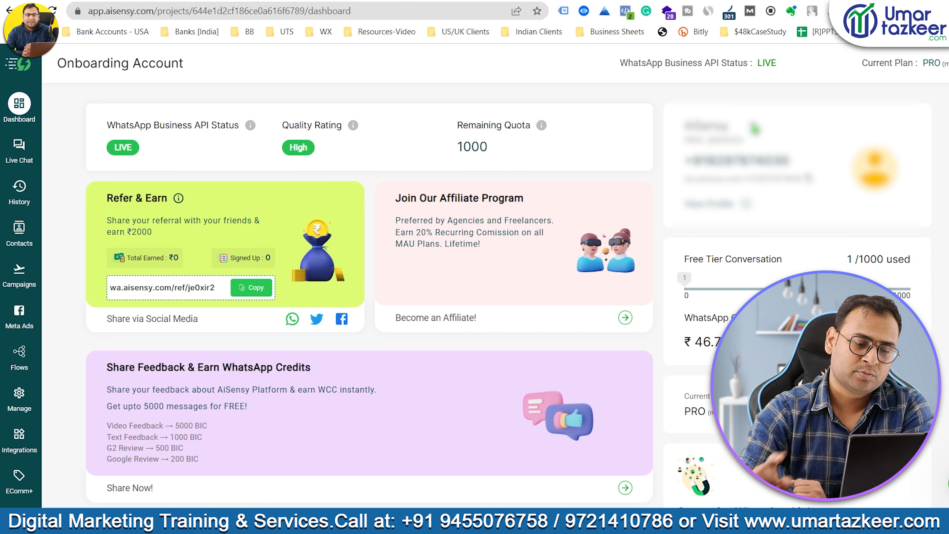
In Manage, preview the First Message sample template, then browse the Education category templates.
left_click(36, 402)
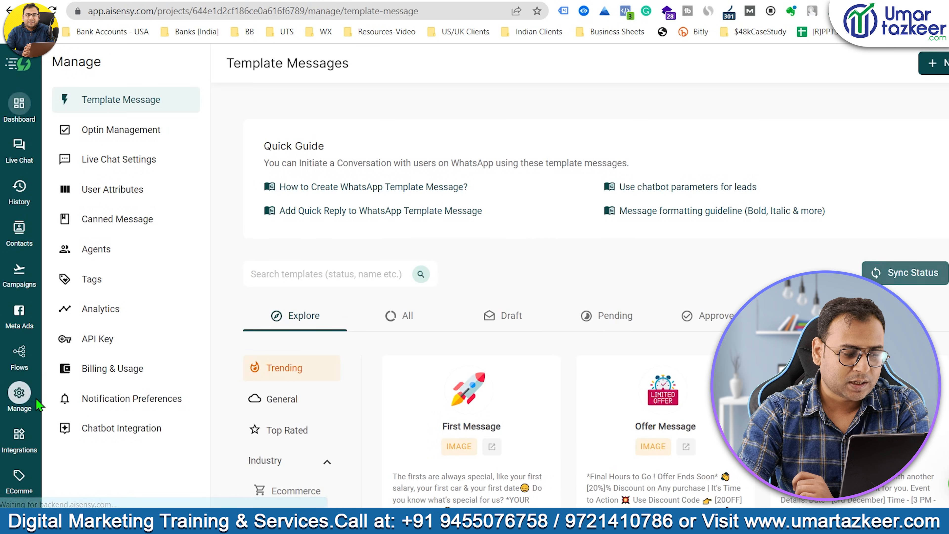
scroll(732, 208, "down", 3)
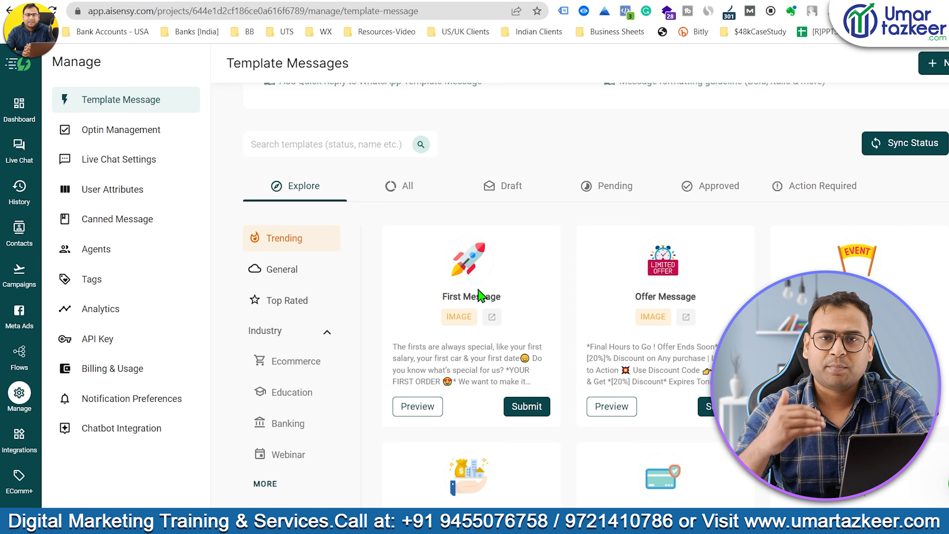
left_click(415, 407)
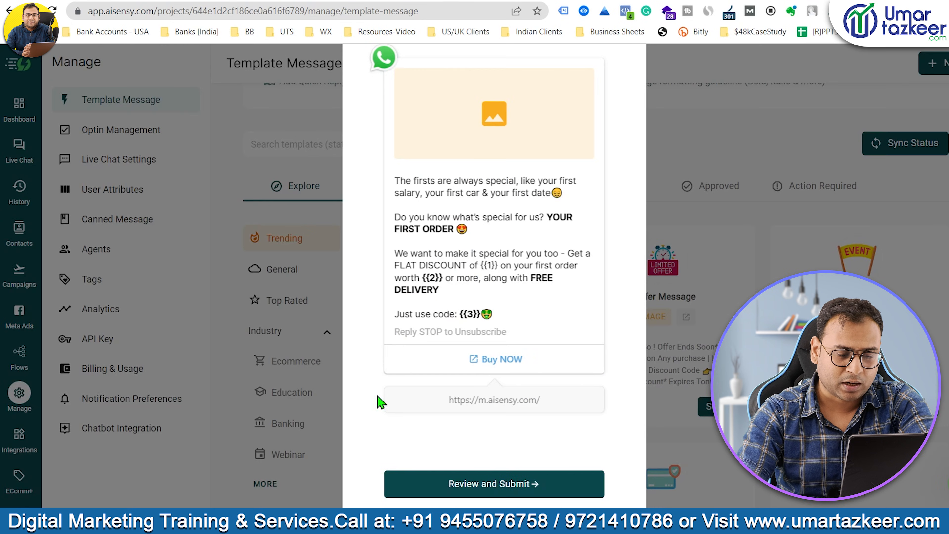
left_click(342, 340)
scroll(336, 329, "down", 4)
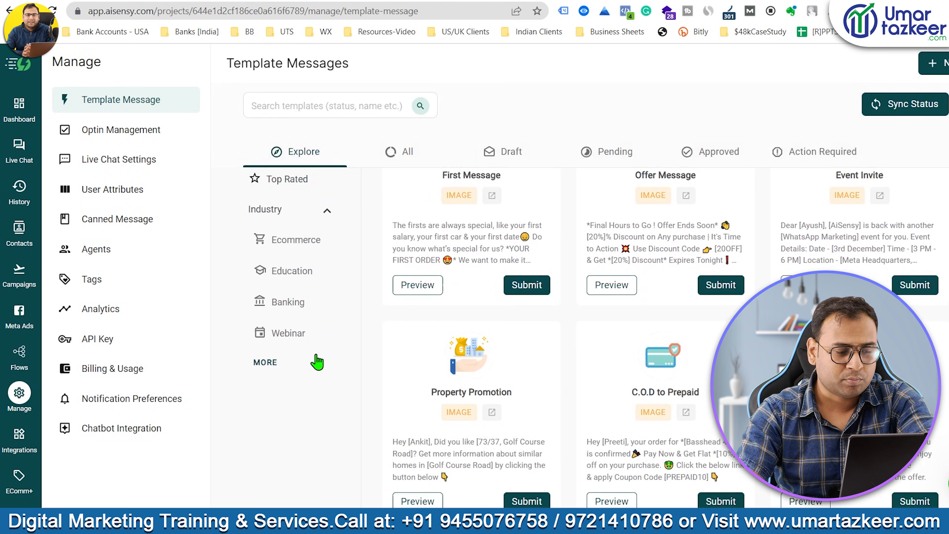
left_click(294, 264)
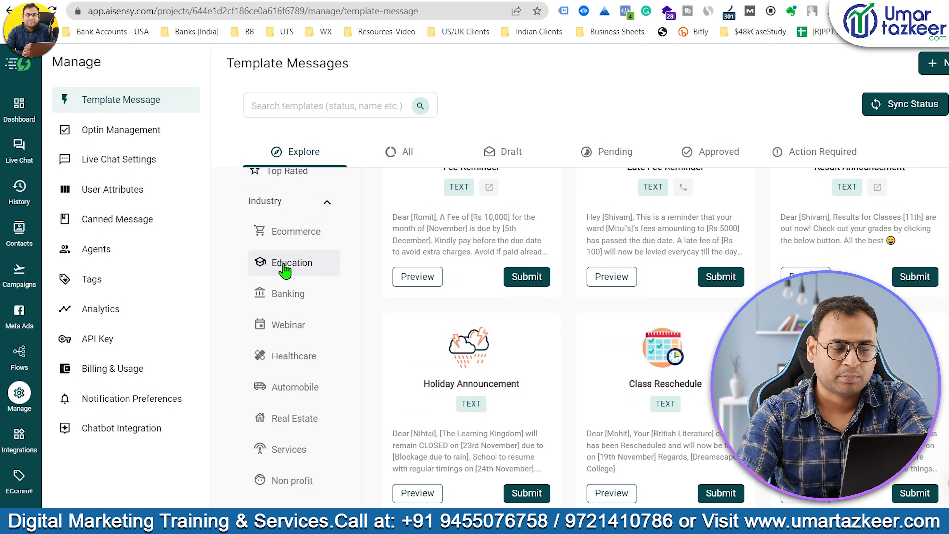
scroll(828, 258, "down", 3)
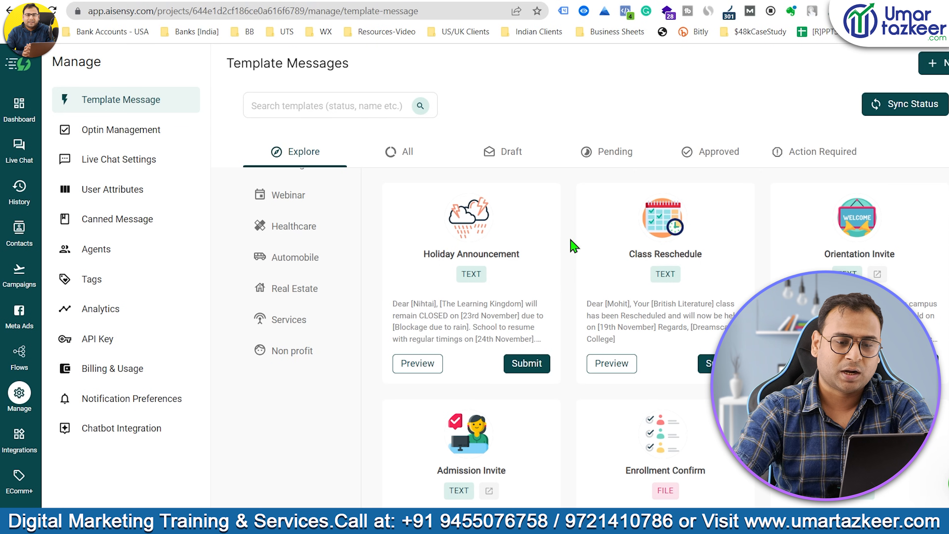
scroll(624, 273, "up", 3)
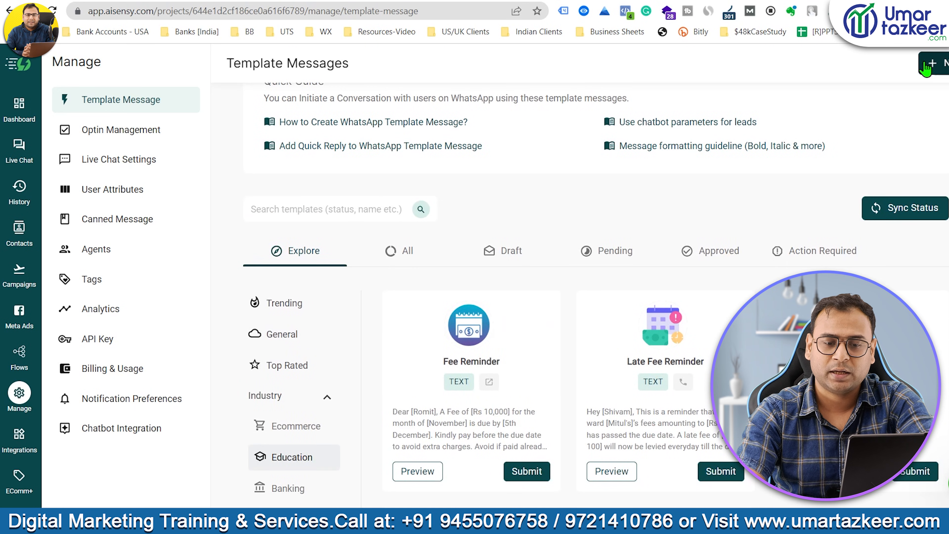
Start a new template message, then leave and discard the unfinished form.
left_click(933, 64)
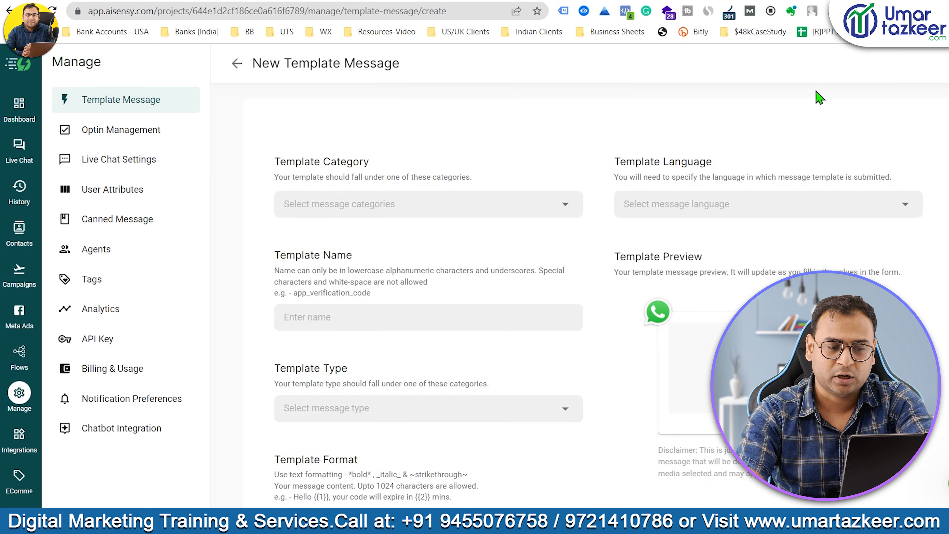
left_click(237, 62)
left_click(504, 332)
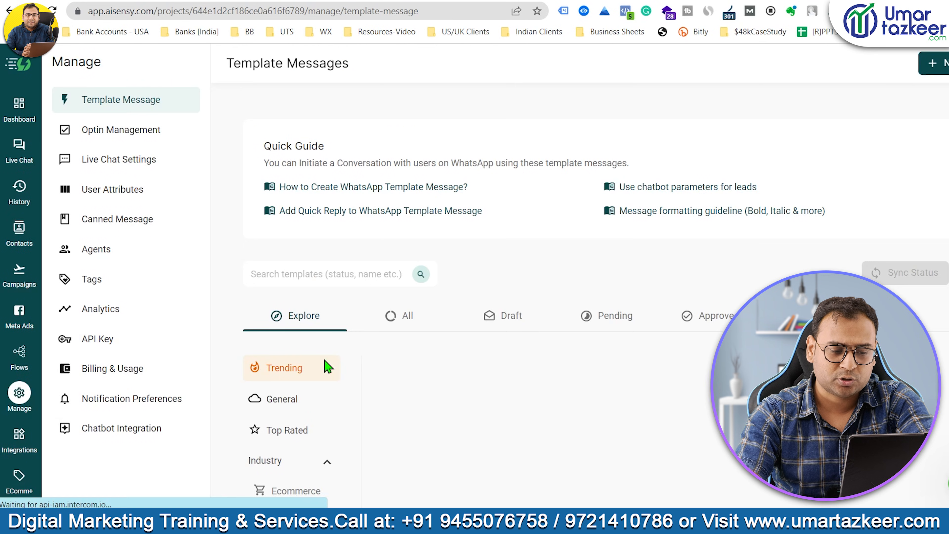
scroll(303, 254, "down", 5)
scroll(323, 355, "up", 5)
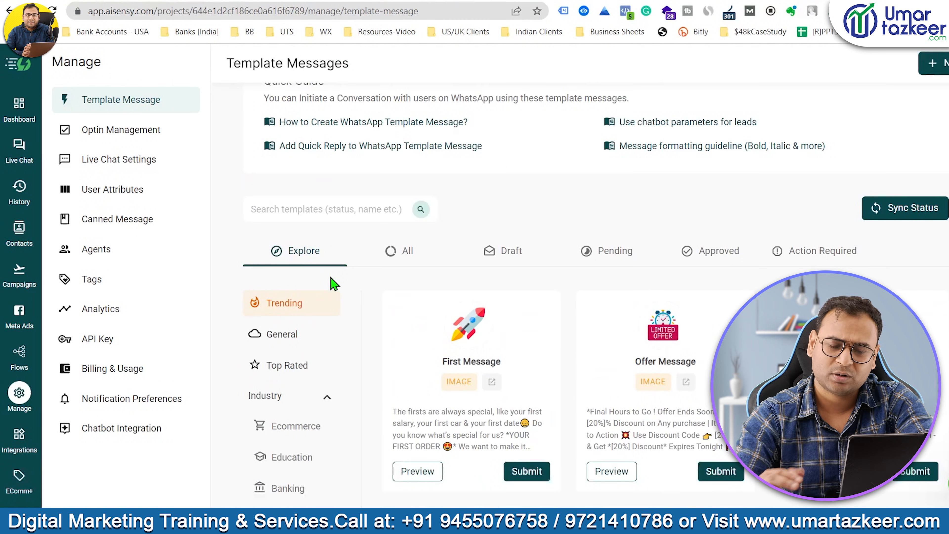
Start a fresh template with category MARKETING and name digital_marketing_new_batch.
left_click(933, 64)
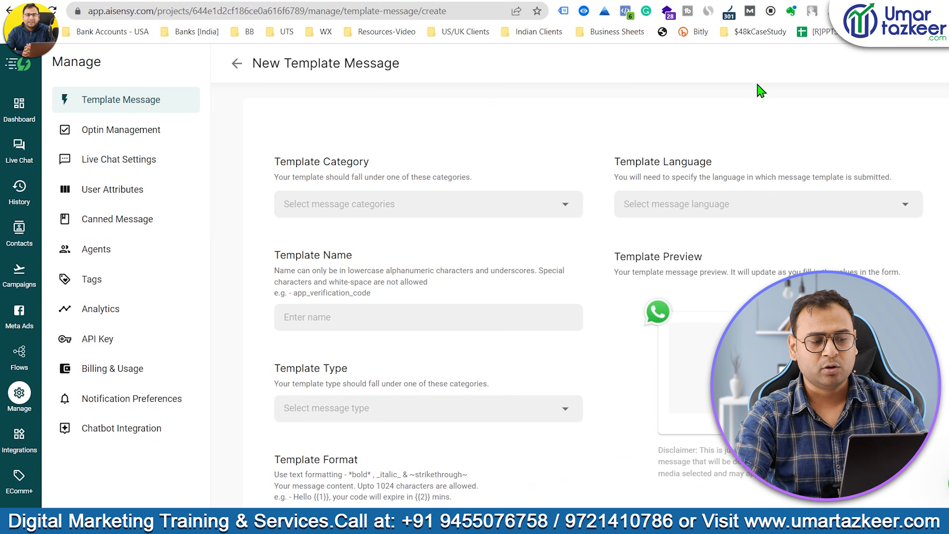
left_click(382, 205)
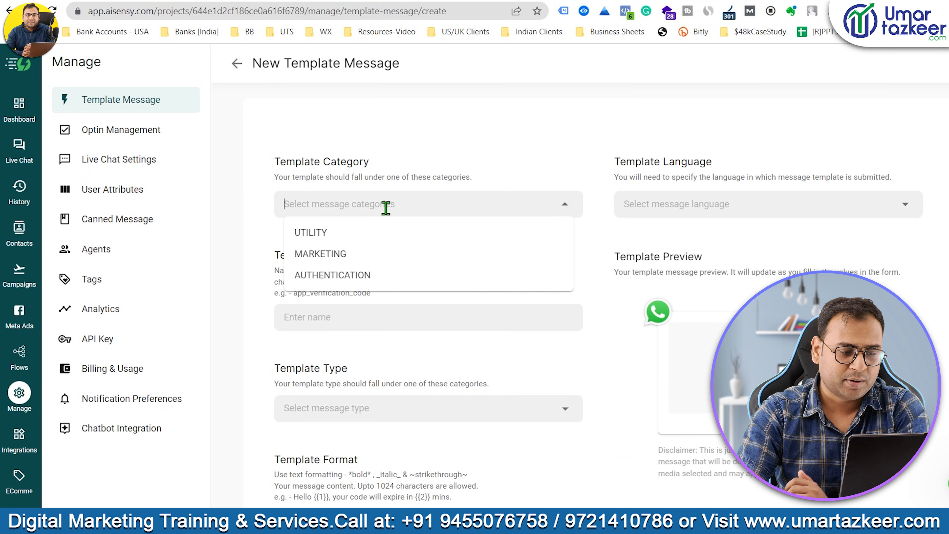
left_click(340, 255)
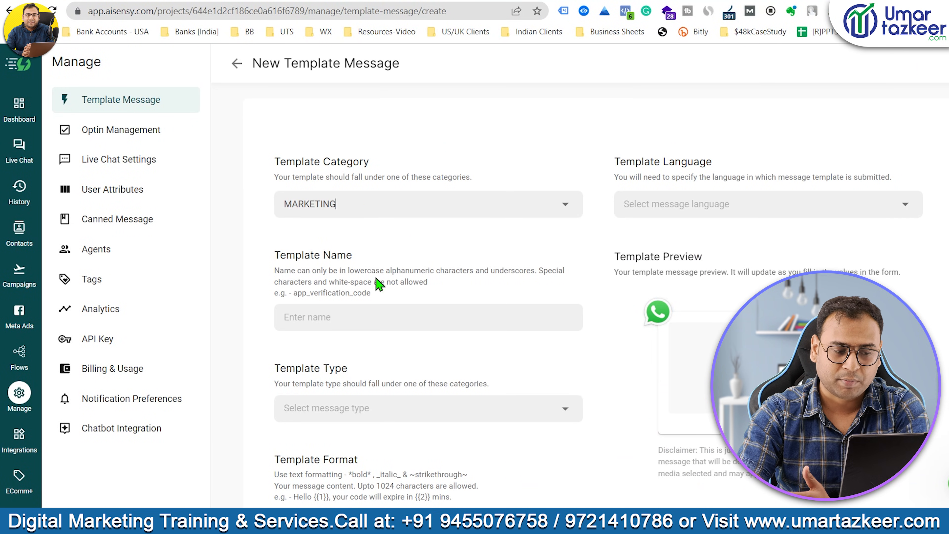
left_click(378, 317)
type("digital_marketing_new")
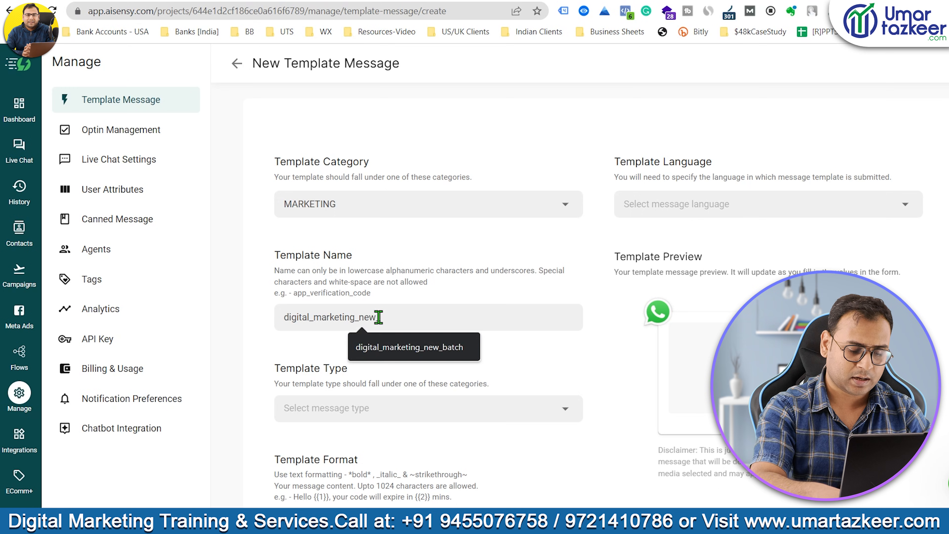
type("_batch")
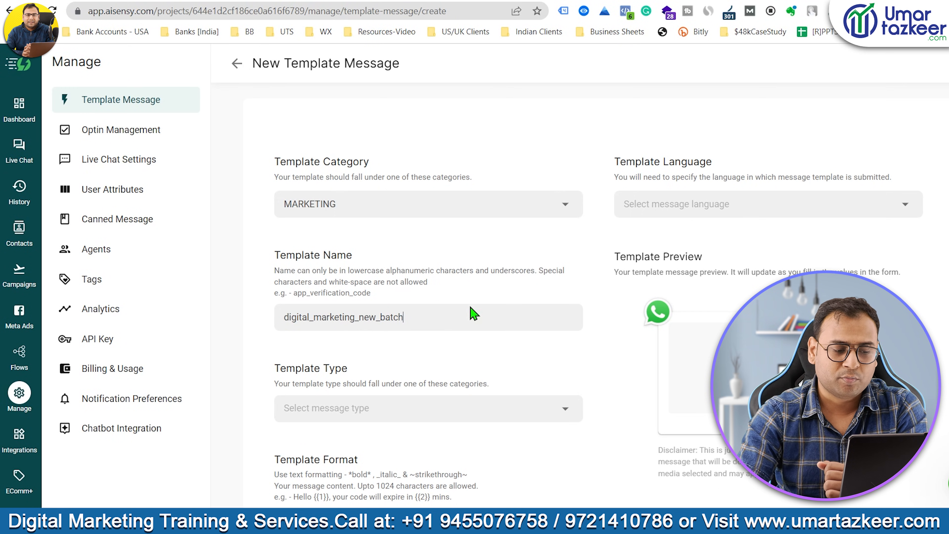
scroll(495, 262, "down", 1)
scroll(497, 268, "down", 3)
left_click(391, 280)
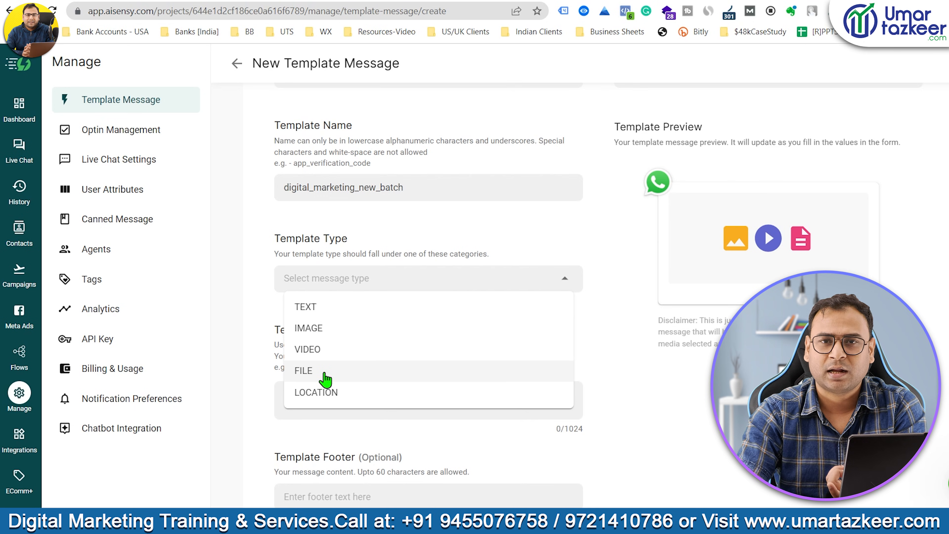
Set the template type to IMAGE and write the body 'Hii {{1}}'.
left_click(320, 328)
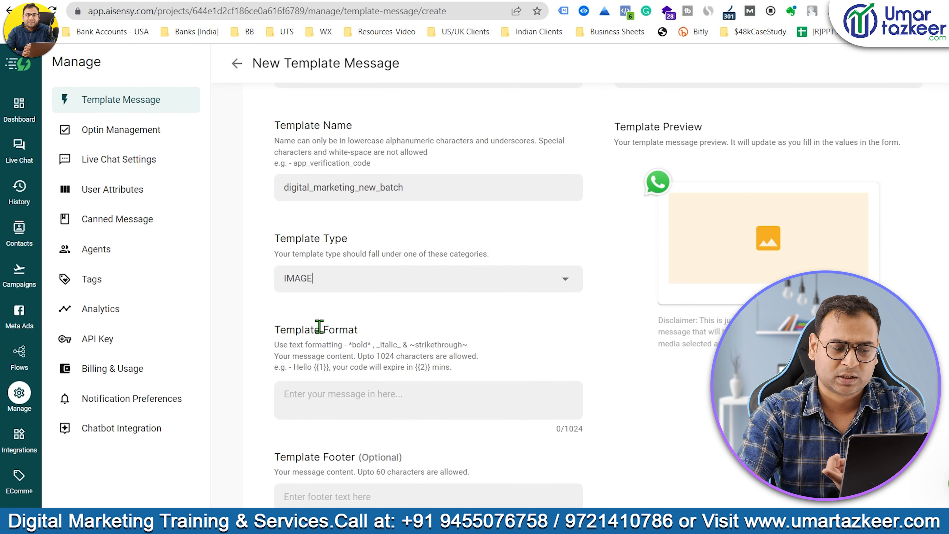
scroll(448, 267, "down", 5)
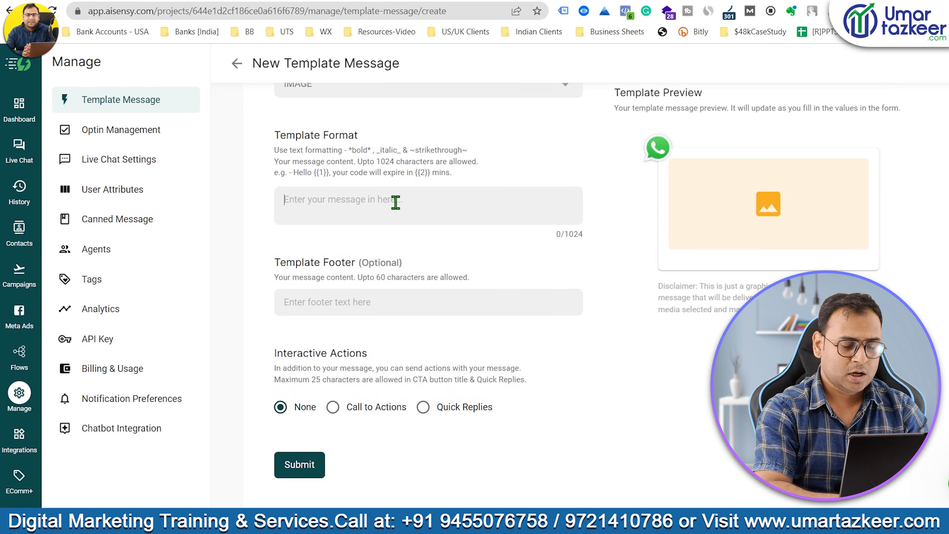
type("Hii {{")
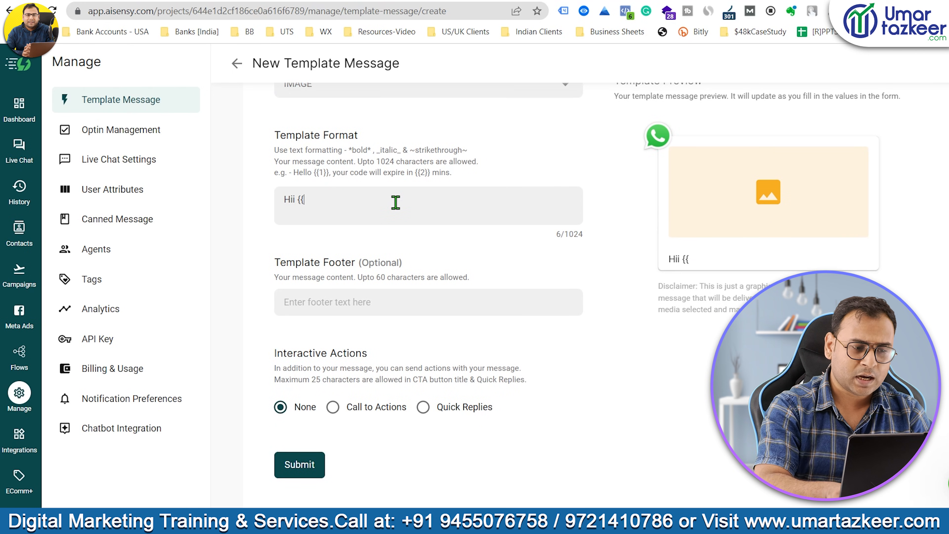
type("1")
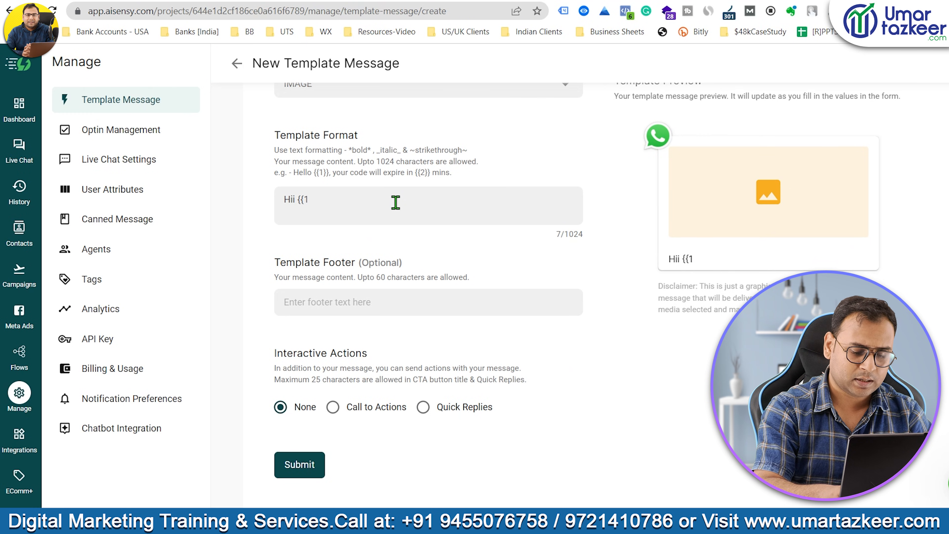
type("}}")
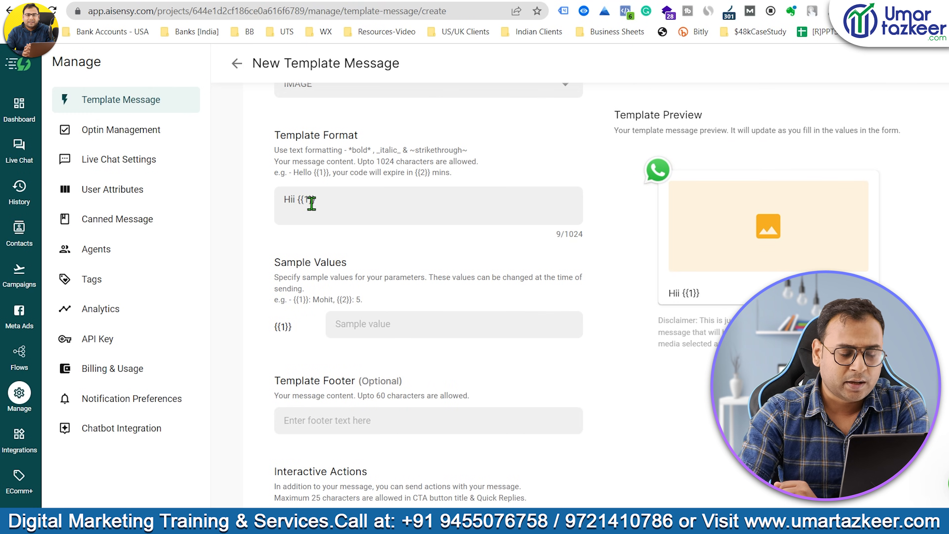
left_click_drag(298, 202, 320, 200)
left_click(361, 211)
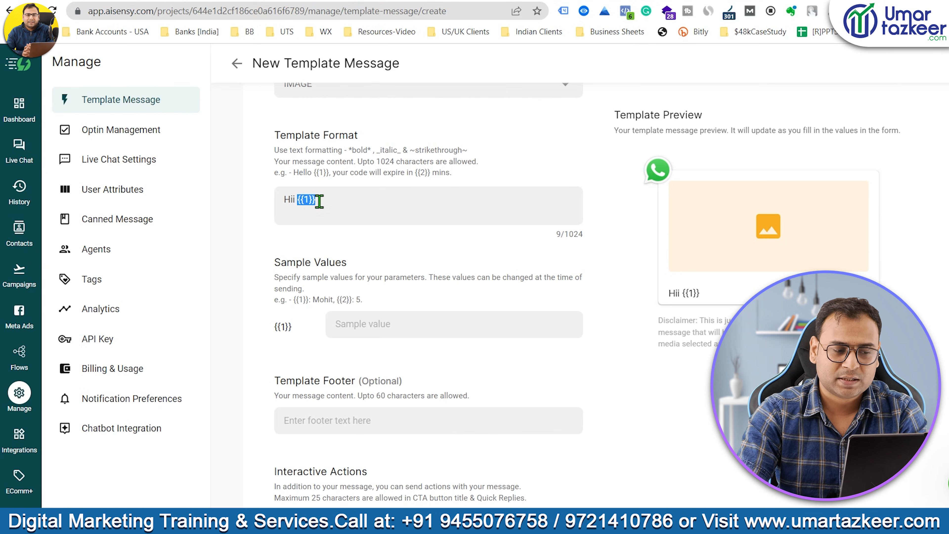
left_click(320, 201)
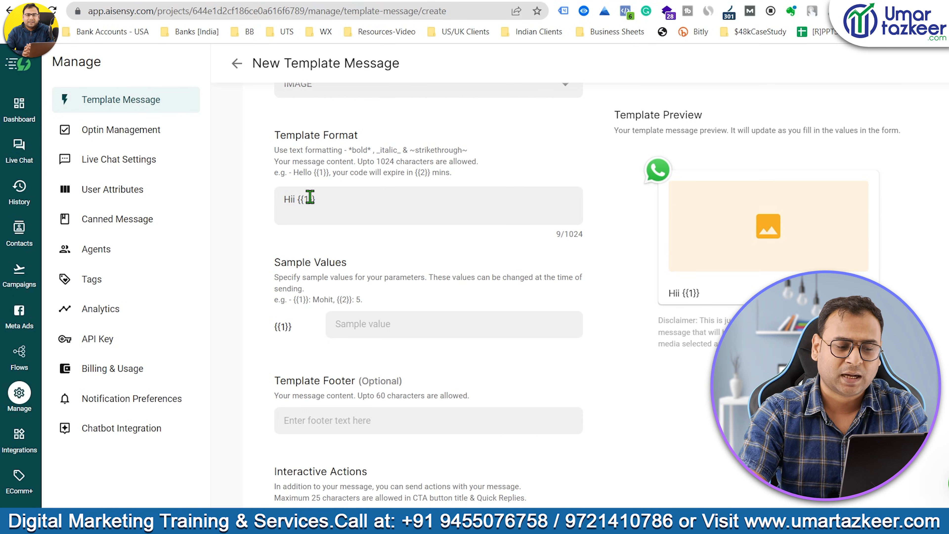
left_click(392, 328)
Enter a sample name for {{1}} and paste the course announcement after the greeting.
type("Umar")
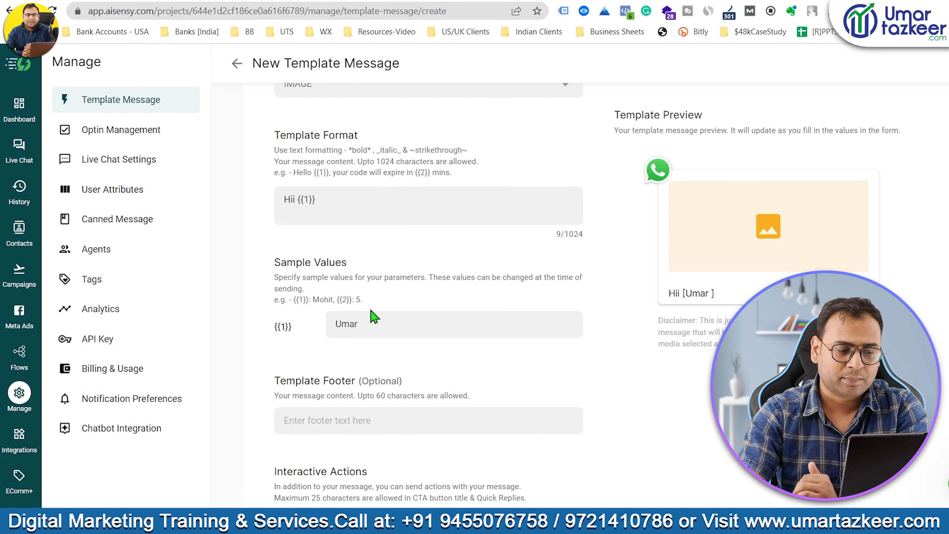
key("BackSpace")
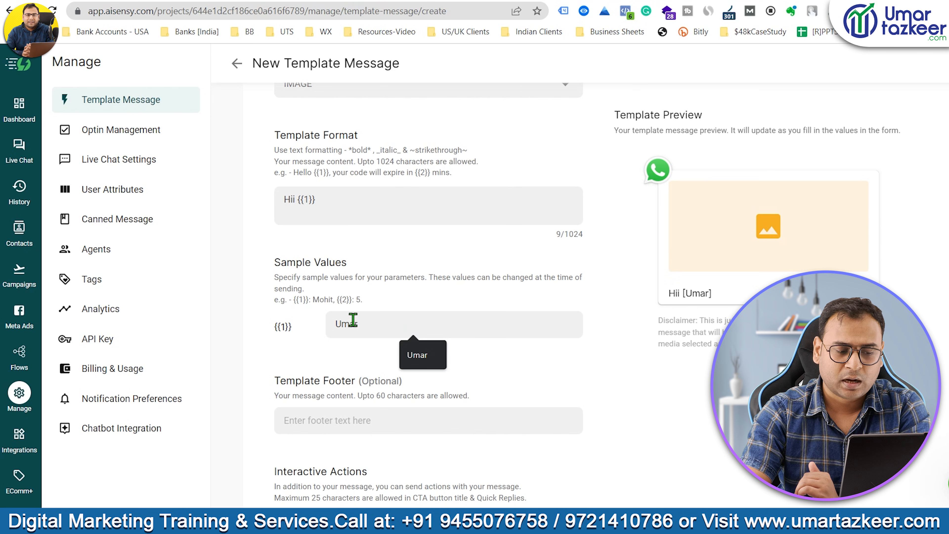
left_click(349, 199)
type("We are about to start our Digital Marketing Course from {{2}} onwards.  Click on the link below to know more about the course.  Best Regards, UT")
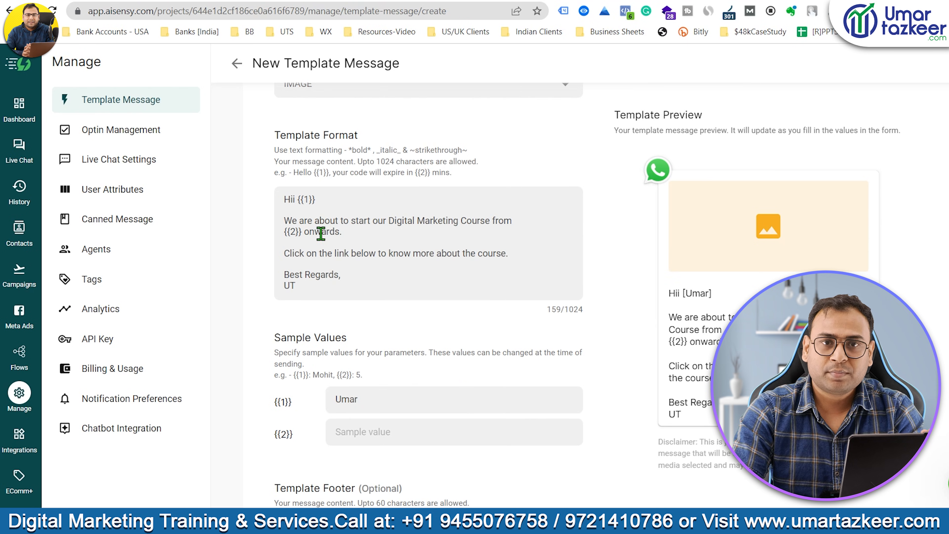
left_click_drag(284, 200, 325, 200)
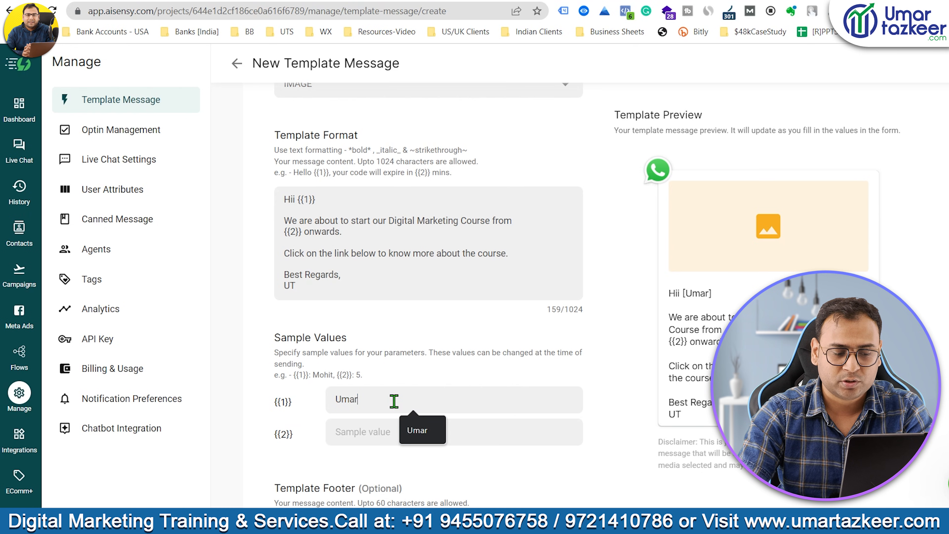
left_click(391, 253)
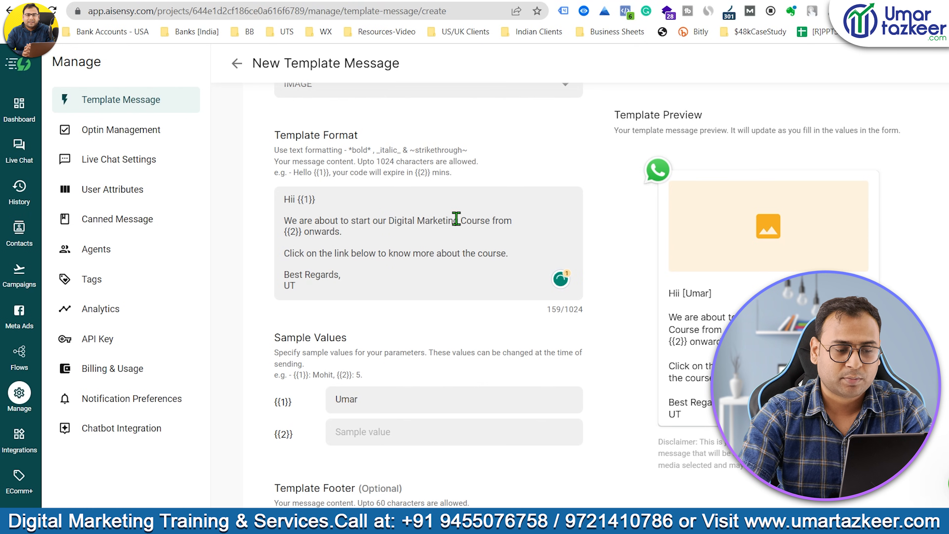
Set the {{2}} sample value to June.
left_click(369, 424)
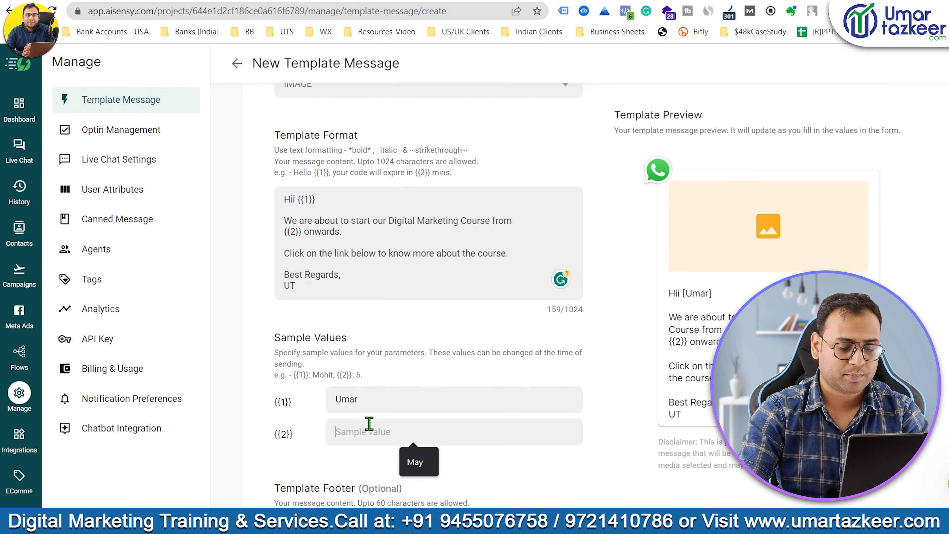
type("May")
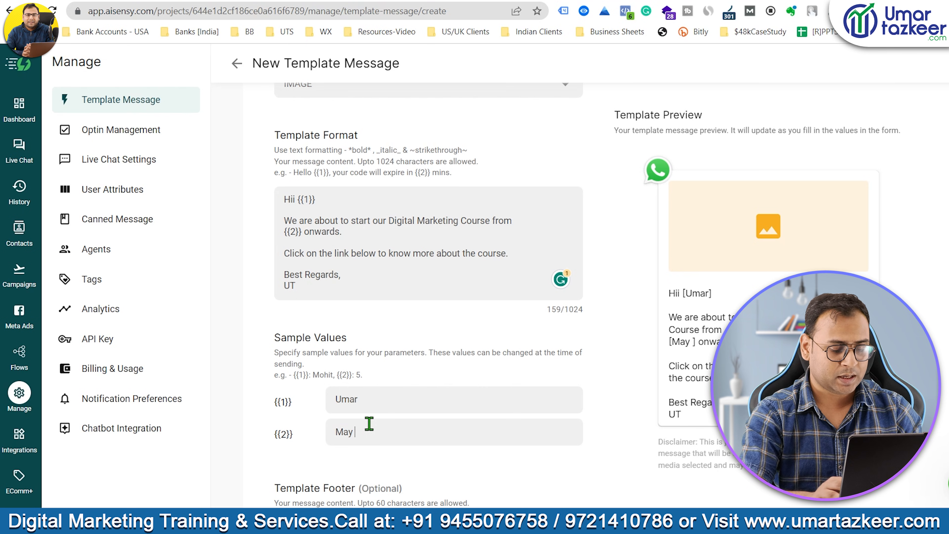
key("ctrl+a")
type("Jun")
key("BackSpace")
key("BackSpace")
type("u")
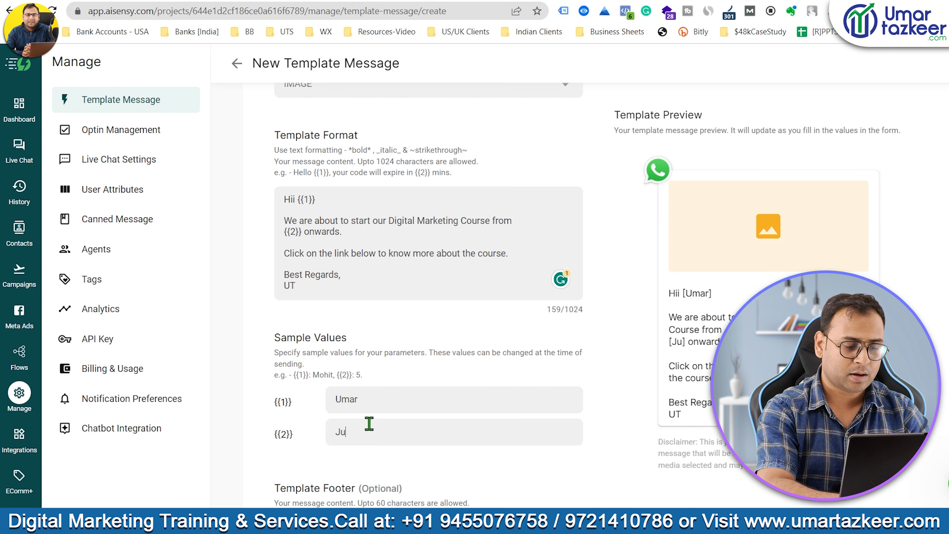
type("ne")
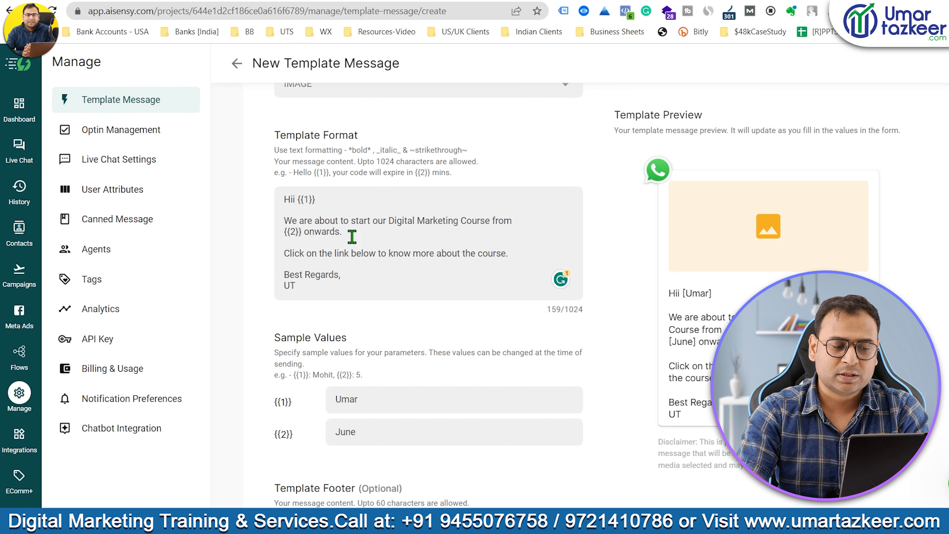
Add the footer 'Enter STOP to unsubscribe', correcting the suggested misspelled line.
scroll(435, 272, "down", 6)
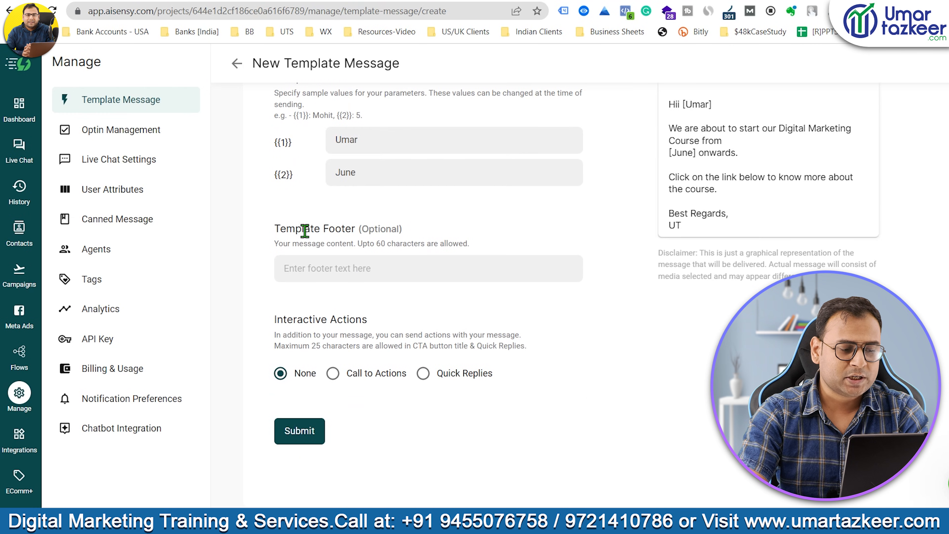
left_click_drag(275, 229, 457, 212)
left_click(391, 263)
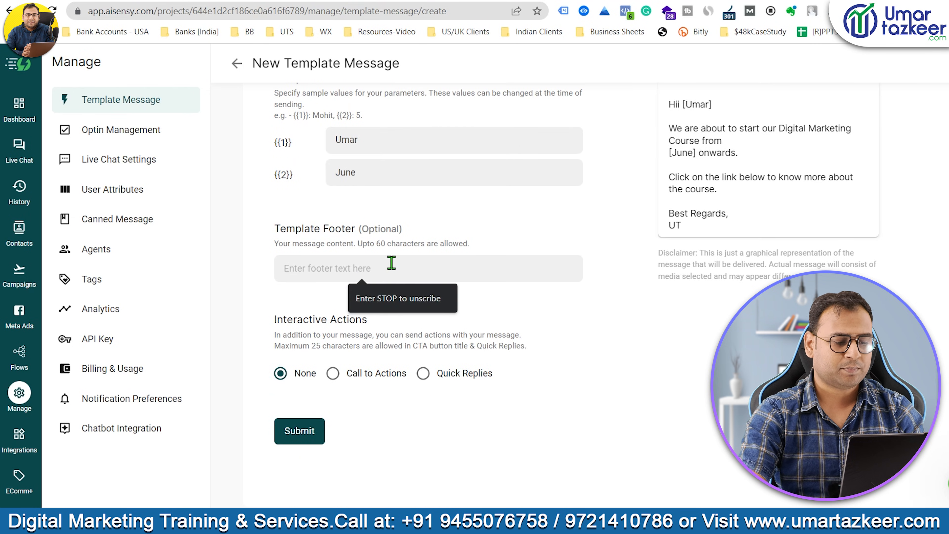
left_click(398, 298)
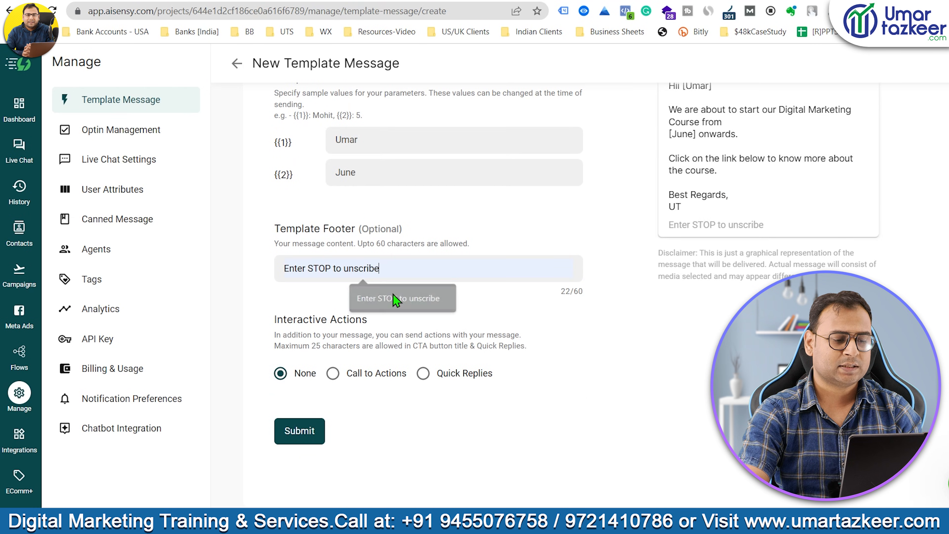
left_click(350, 268)
type("sub")
scroll(671, 355, "up", 3)
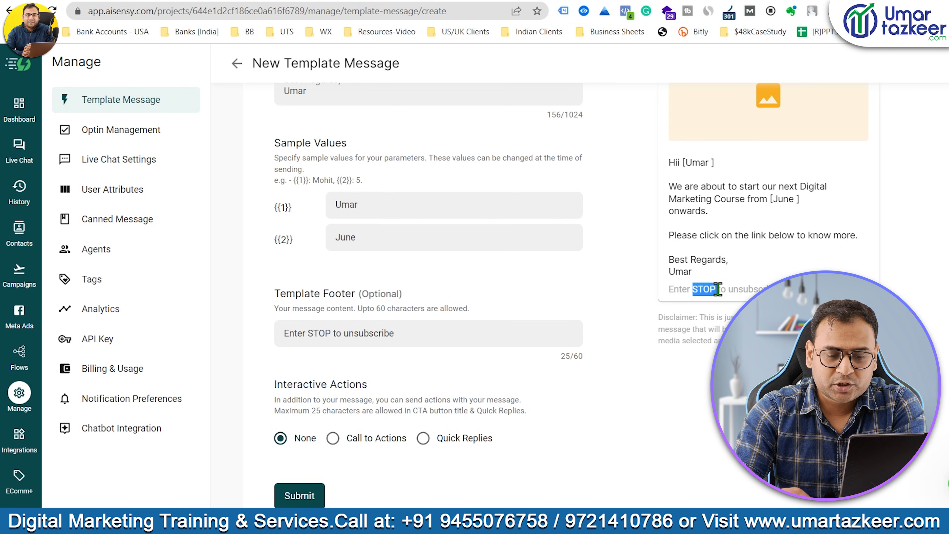
double_click(699, 290)
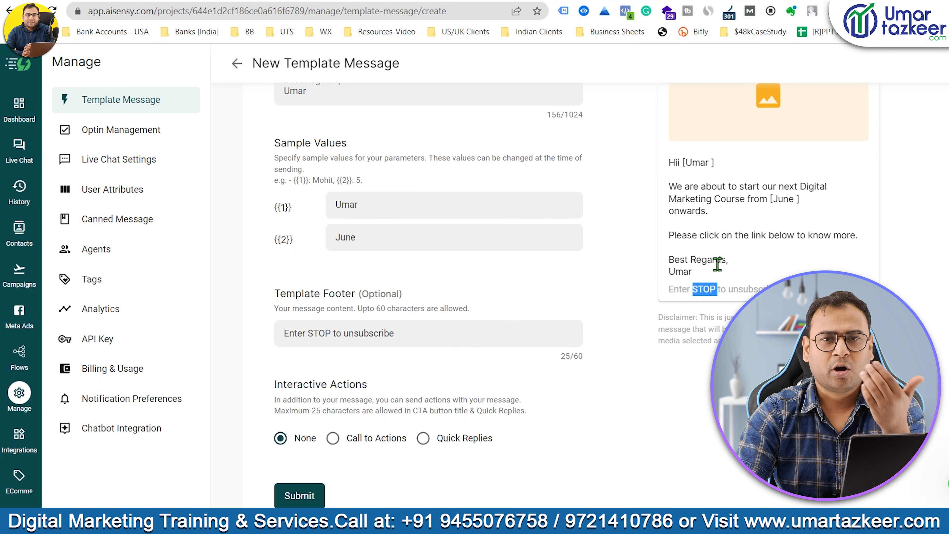
Review the {{1}} sample shown in the template preview.
scroll(599, 282, "down", 2)
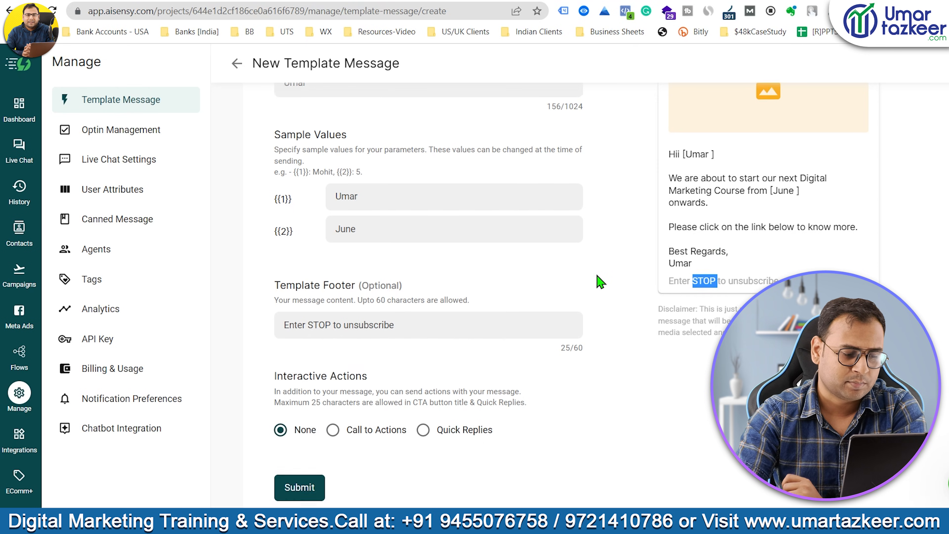
scroll(788, 175, "up", 5)
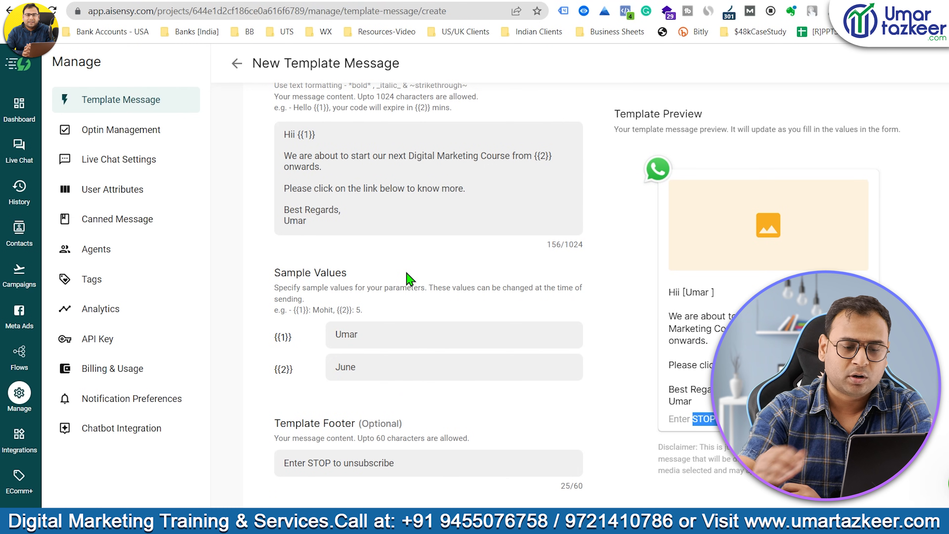
double_click(691, 292)
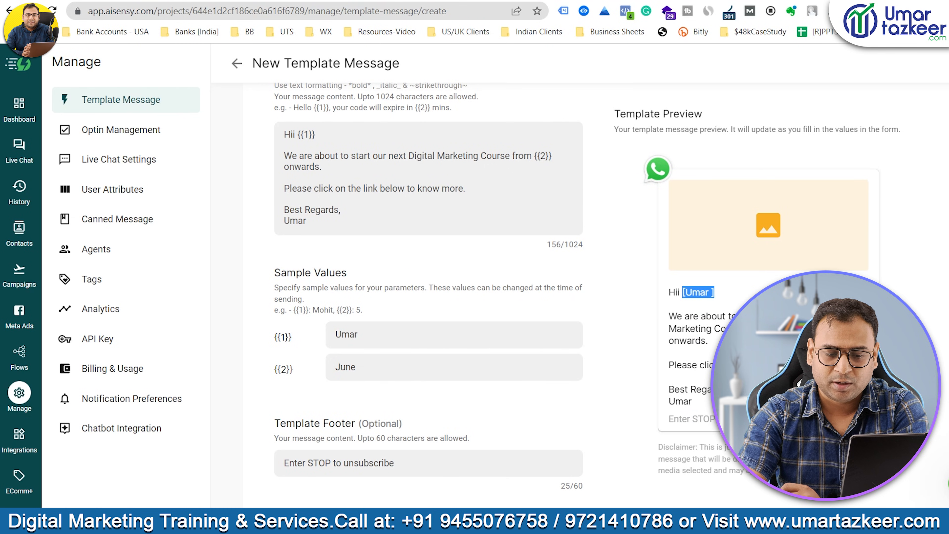
scroll(769, 331, "down", 1)
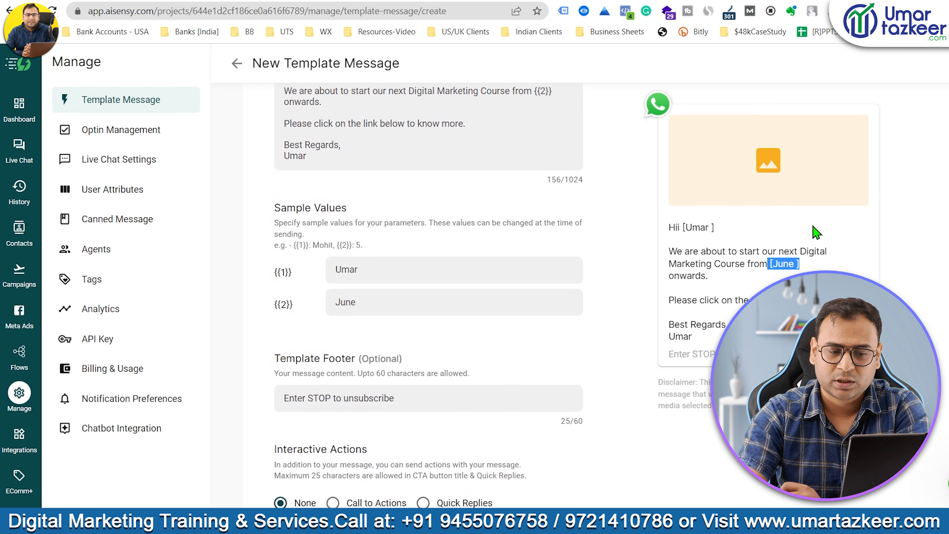
scroll(577, 268, "down", 3)
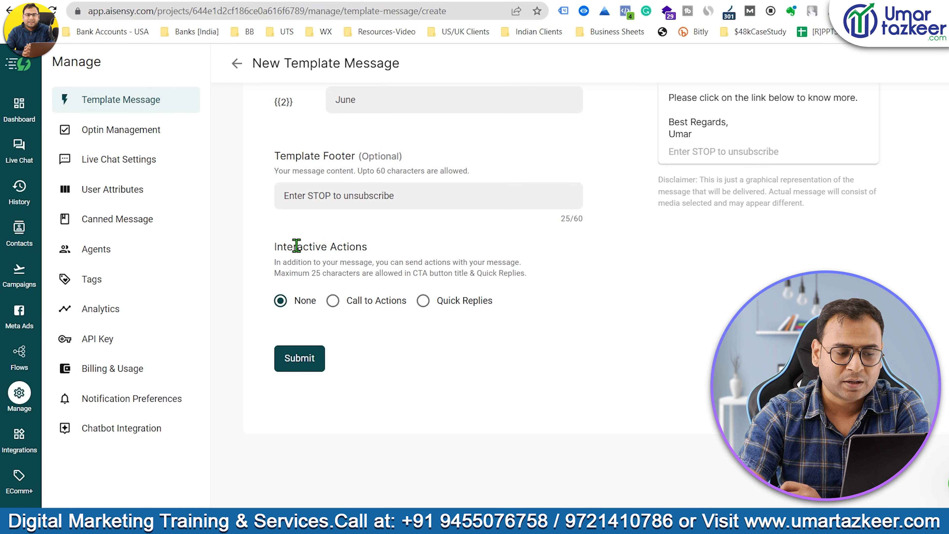
scroll(670, 275, "up", 3)
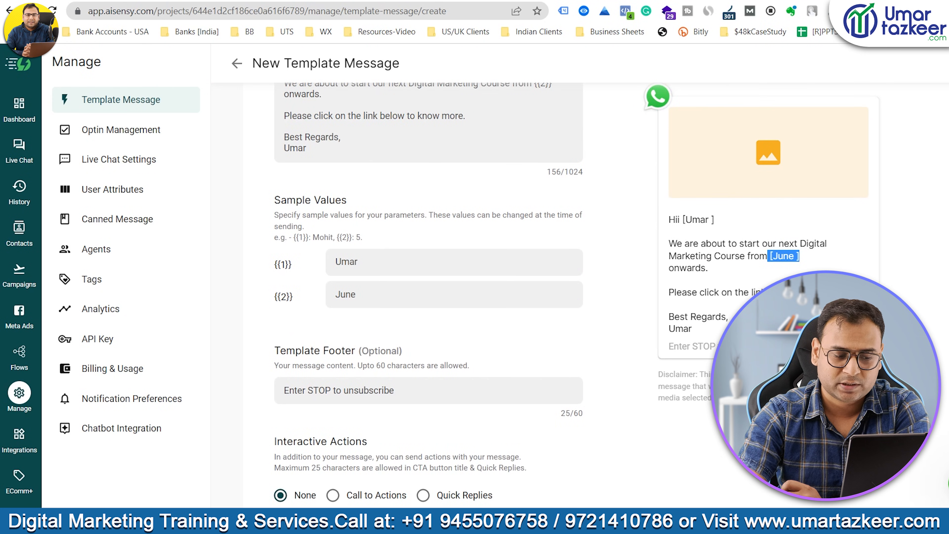
scroll(530, 296, "down", 3)
Add a Call to Action button with the URL action type.
left_click(352, 302)
left_click(464, 303)
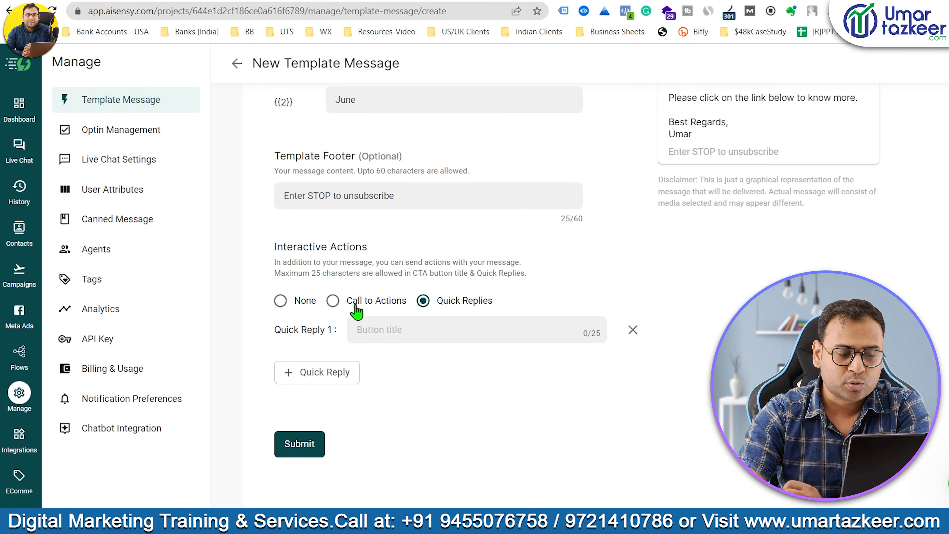
left_click(355, 305)
left_click(435, 332)
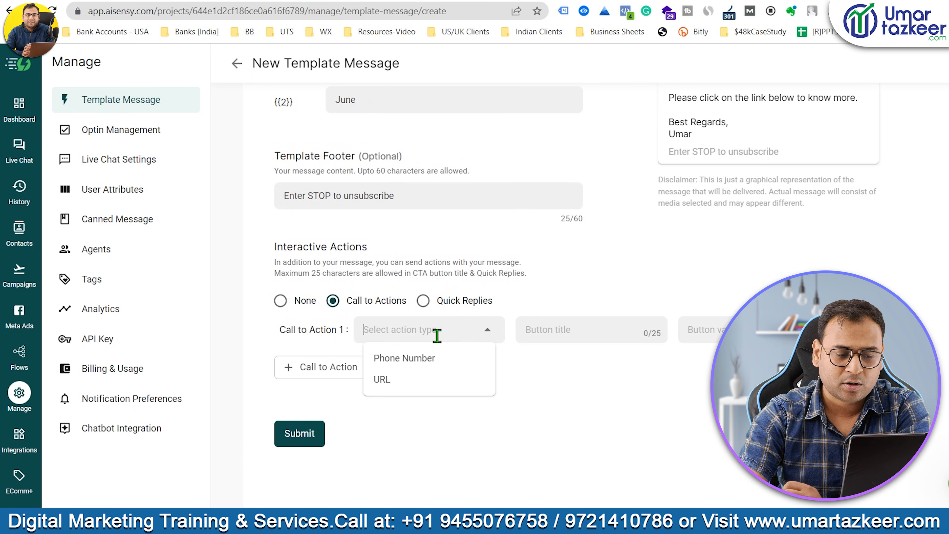
left_click(425, 365)
left_click(443, 334)
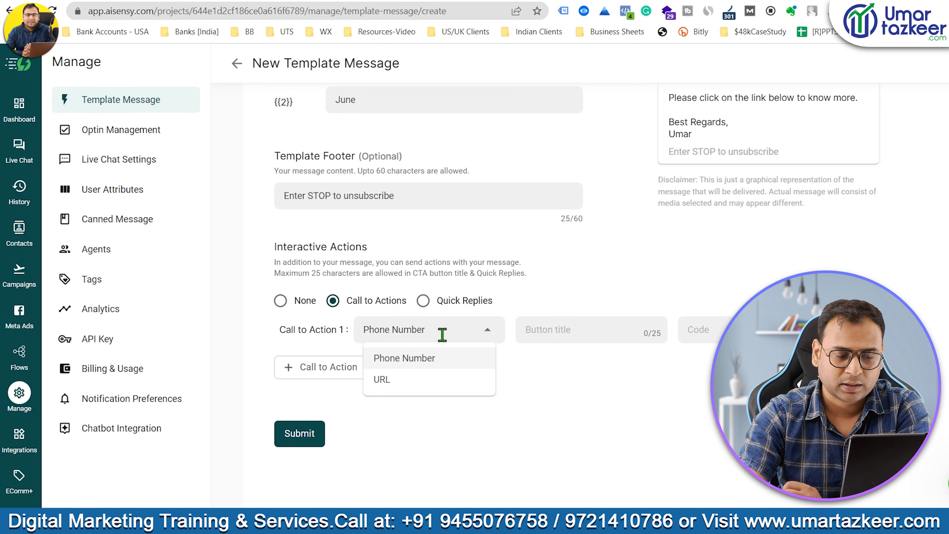
left_click(418, 380)
Shorten the message signature to 'UT'.
scroll(500, 413, "up", 4)
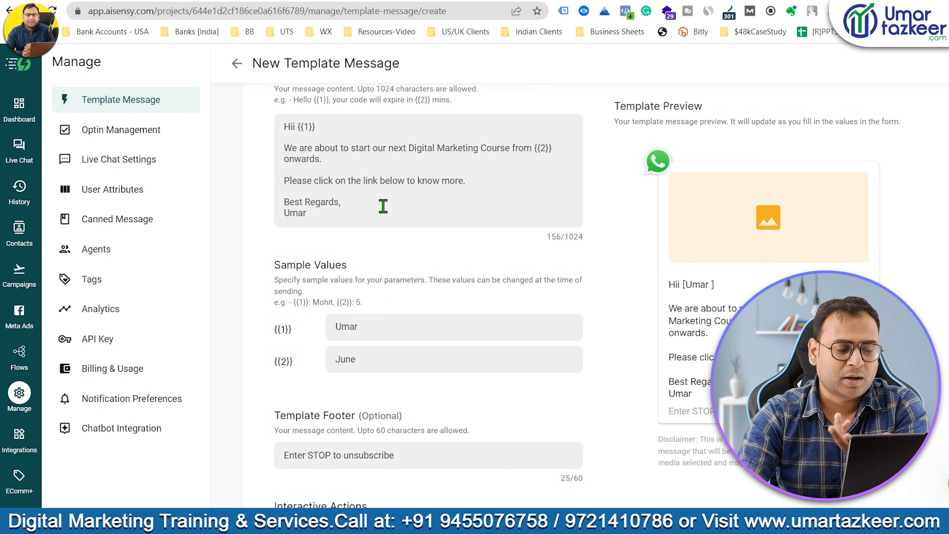
left_click_drag(358, 212, 290, 212)
key("BackSpace")
type("T")
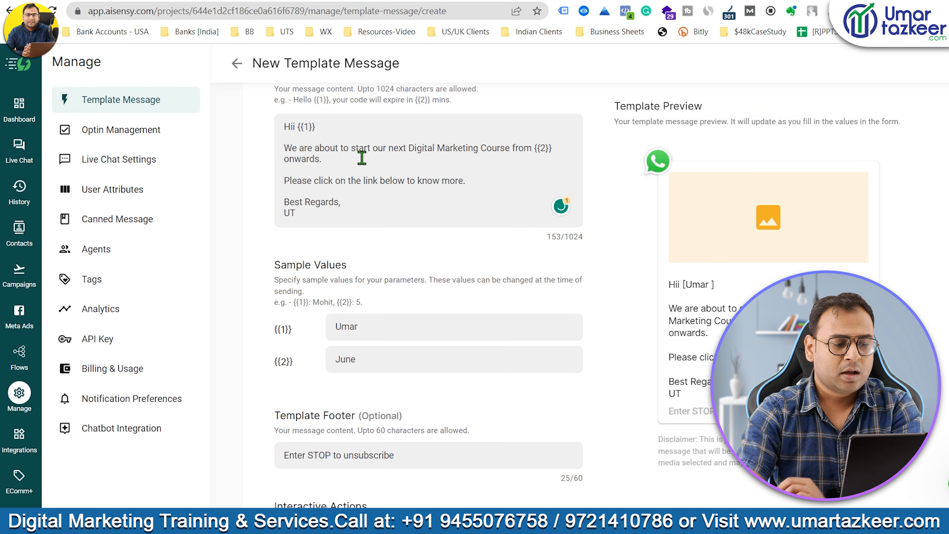
left_click_drag(480, 180, 358, 180)
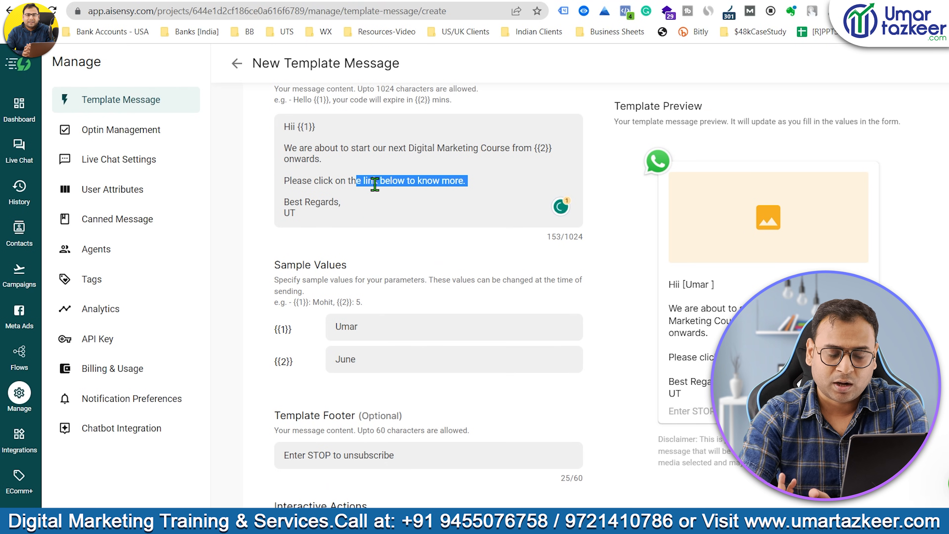
scroll(466, 221, "down", 6)
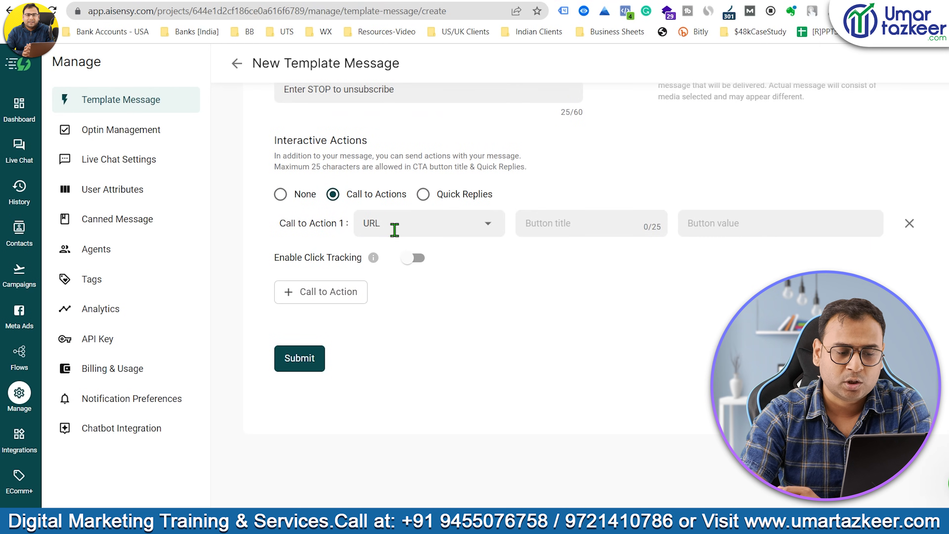
Title the call-to-action button "Know More".
left_click(563, 225)
type("V")
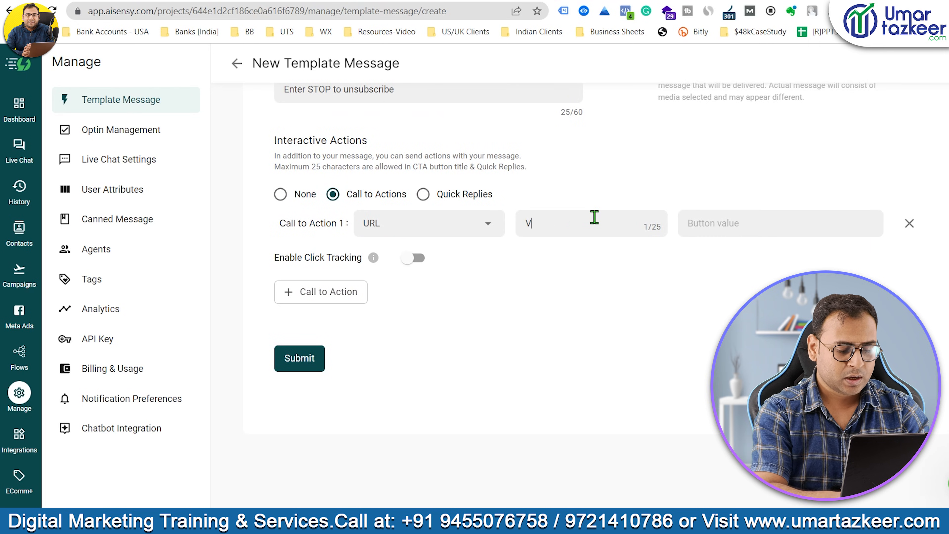
type("i")
key("BackSpace")
key("BackSpace")
type("Get Offer")
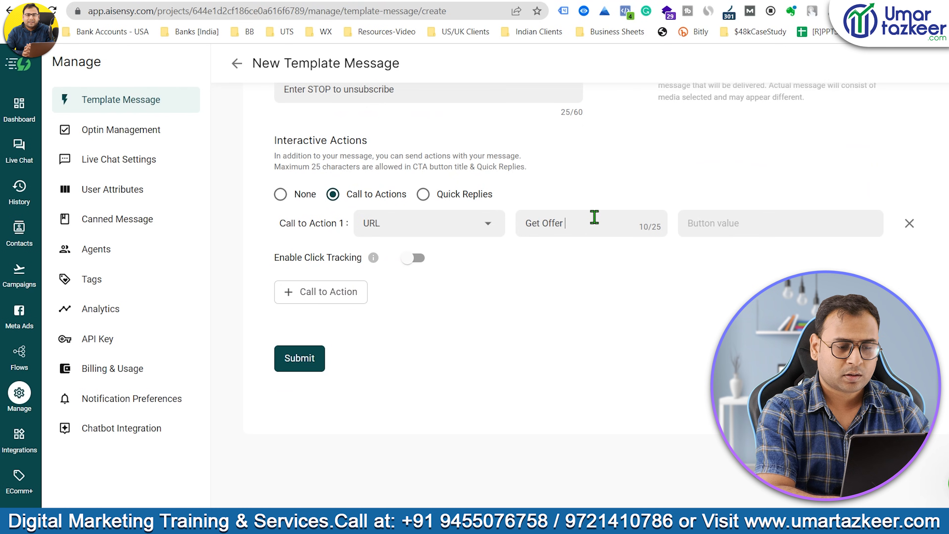
key("ctrl+a")
type("Kn")
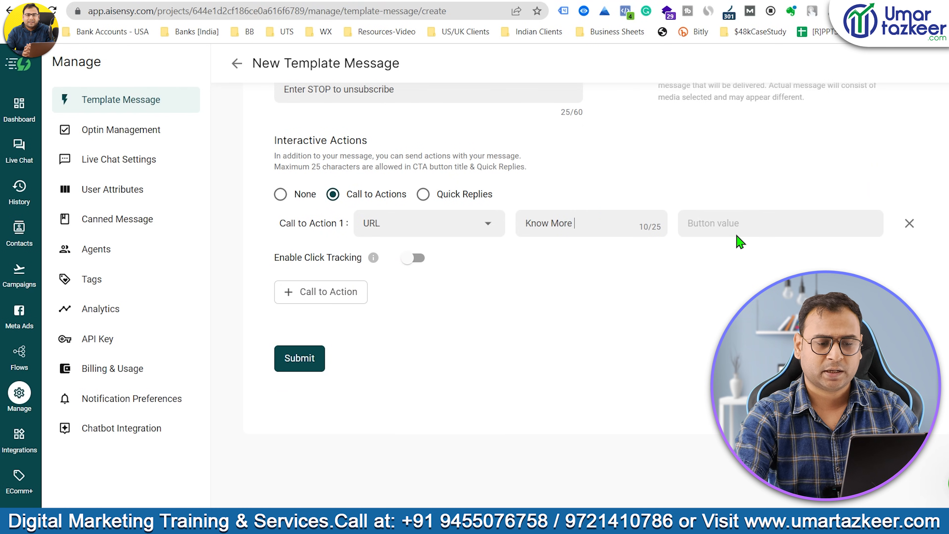
left_click(737, 224)
type("httos")
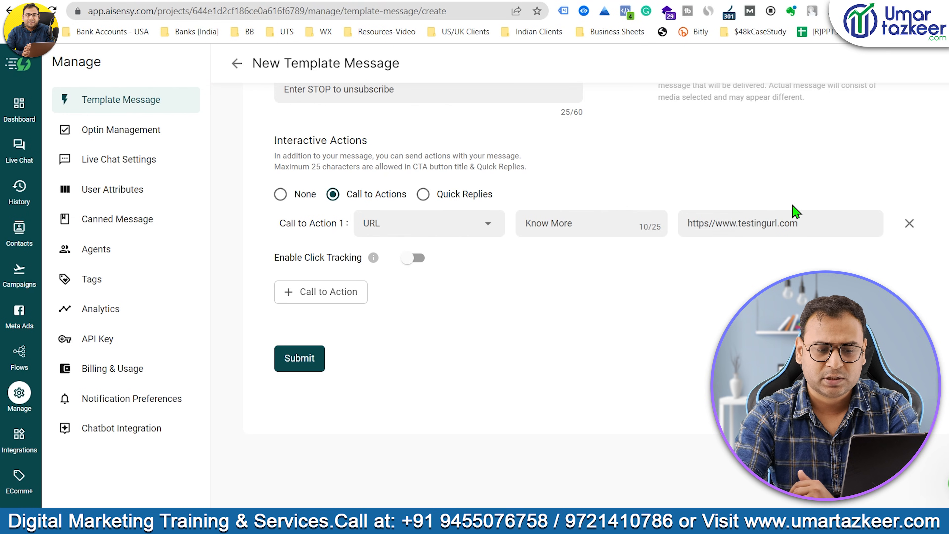
scroll(752, 238, "up", 8)
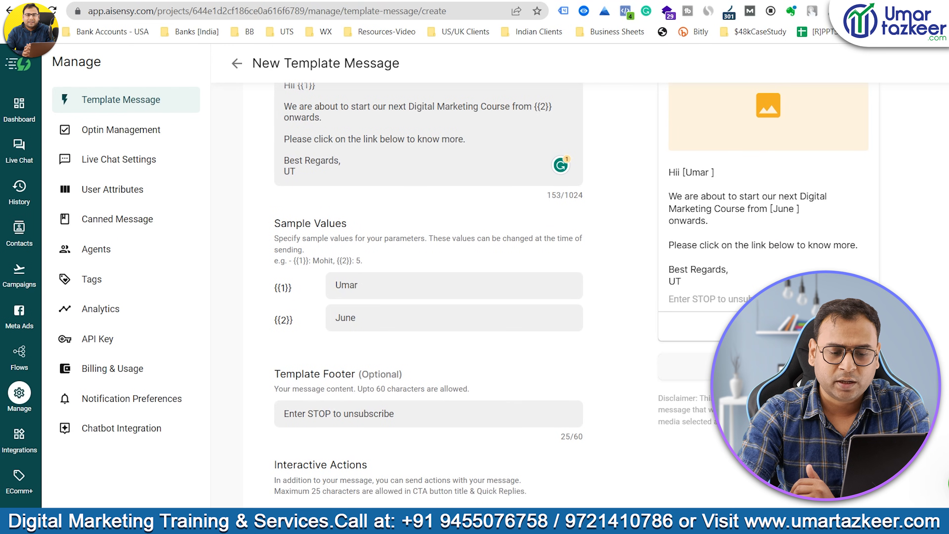
scroll(723, 219, "down", 8)
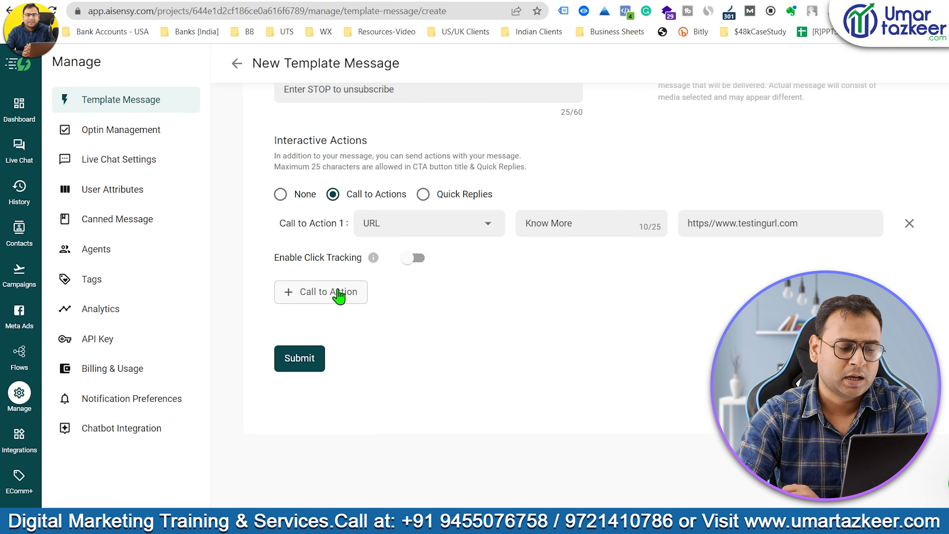
Add a second call-to-action button set to Phone Number, keeping the first as URL.
left_click(329, 292)
left_click(419, 223)
left_click(448, 274)
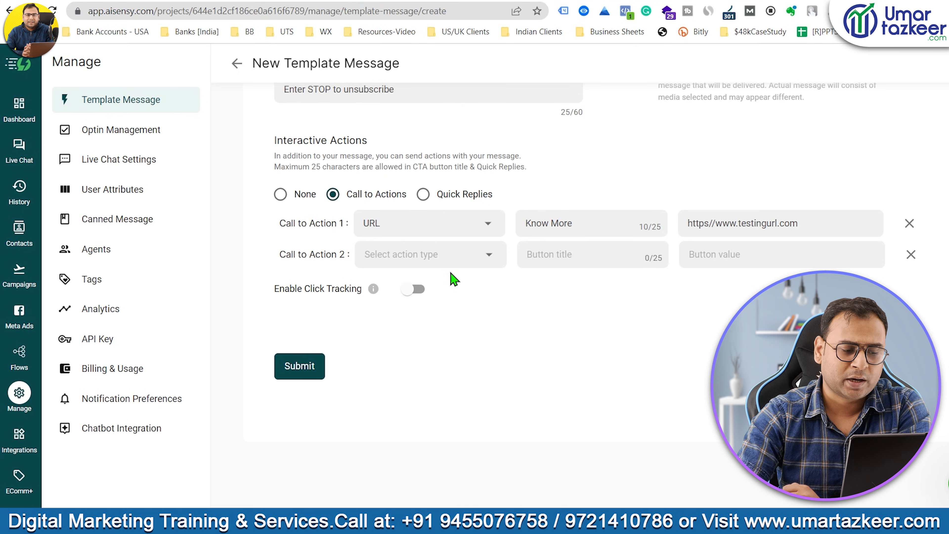
left_click(445, 252)
left_click(405, 282)
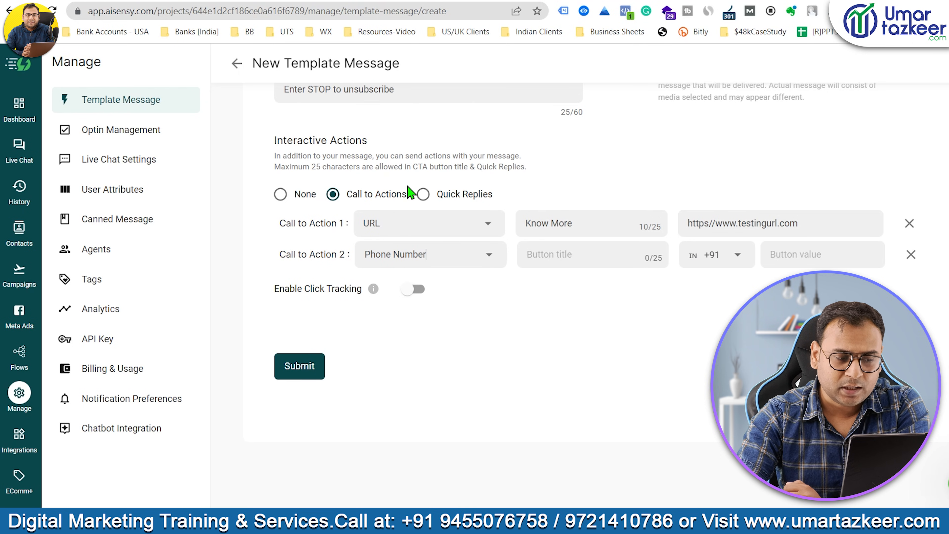
Switch interactive actions to Quick Replies and back to Call to Actions.
left_click(466, 195)
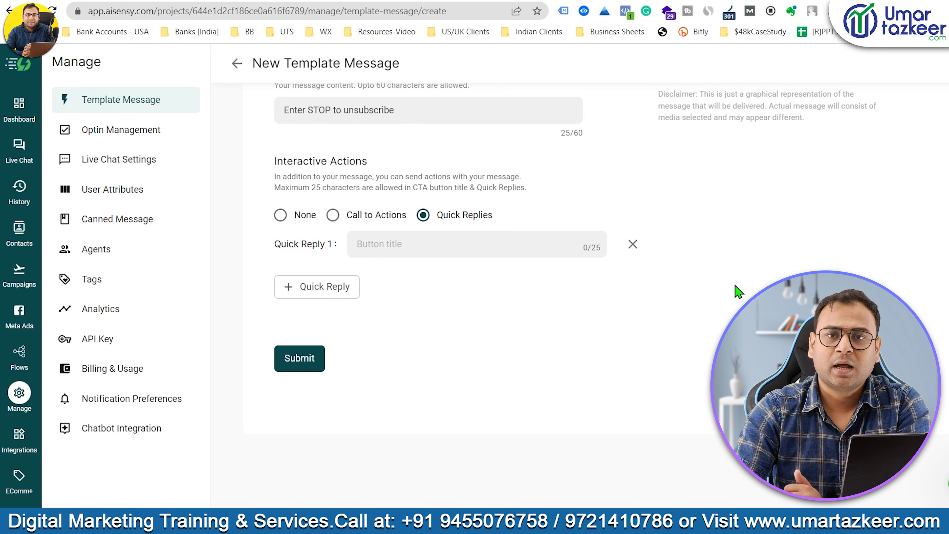
scroll(521, 356, "up", 5)
scroll(616, 343, "up", 5)
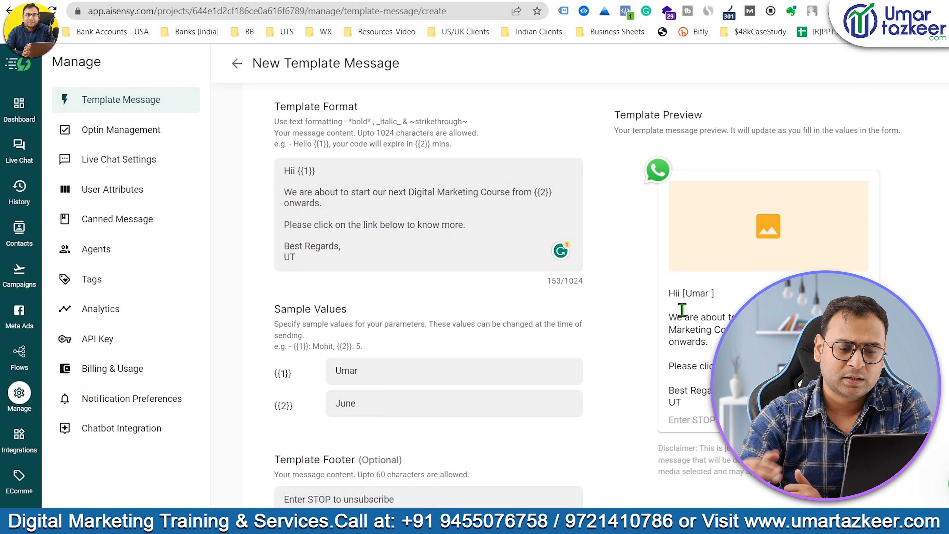
scroll(505, 303, "down", 8)
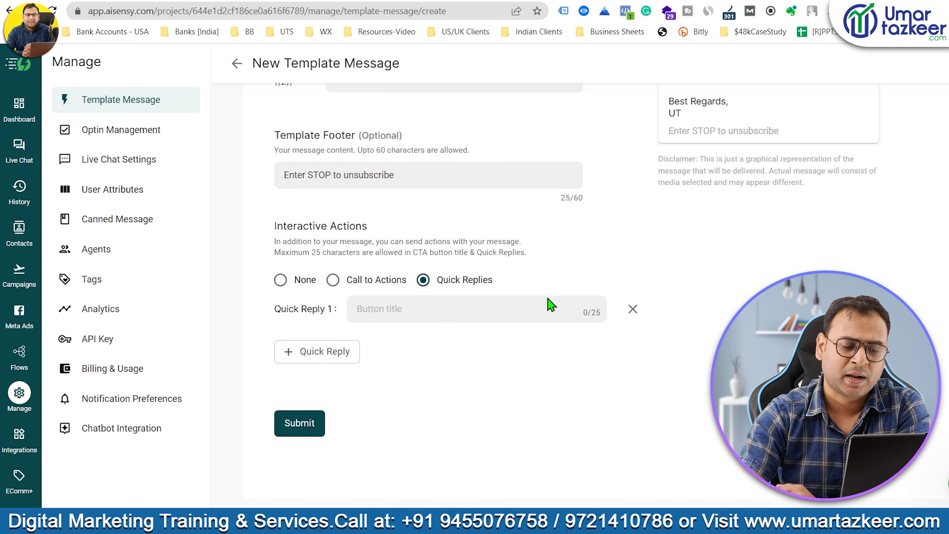
left_click(333, 280)
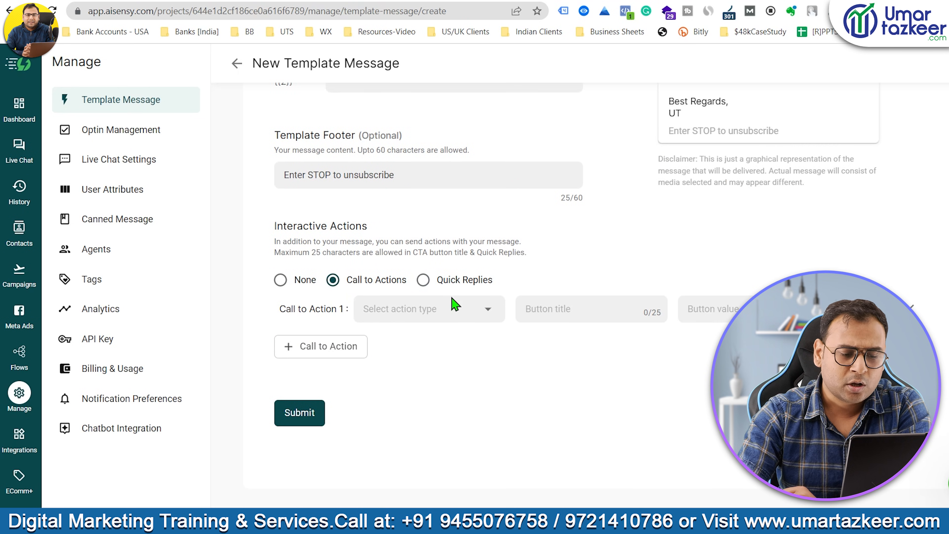
scroll(620, 399, "up", 5)
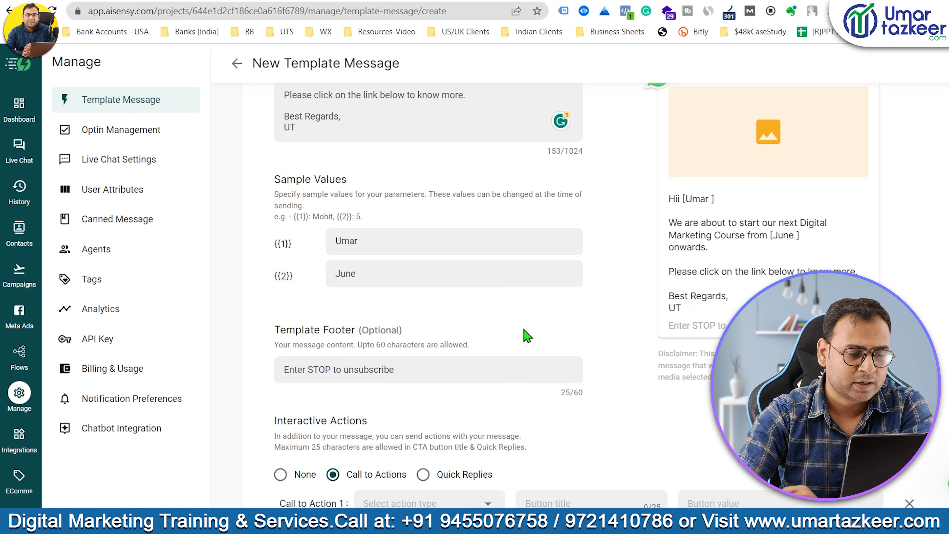
Attempt to submit the template before it is complete.
scroll(528, 337, "down", 5)
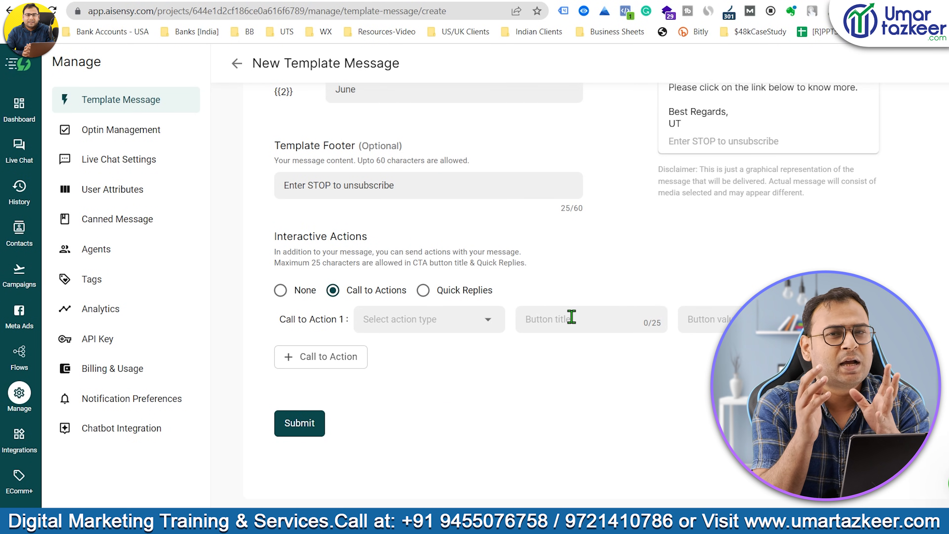
scroll(570, 262, "up", 10)
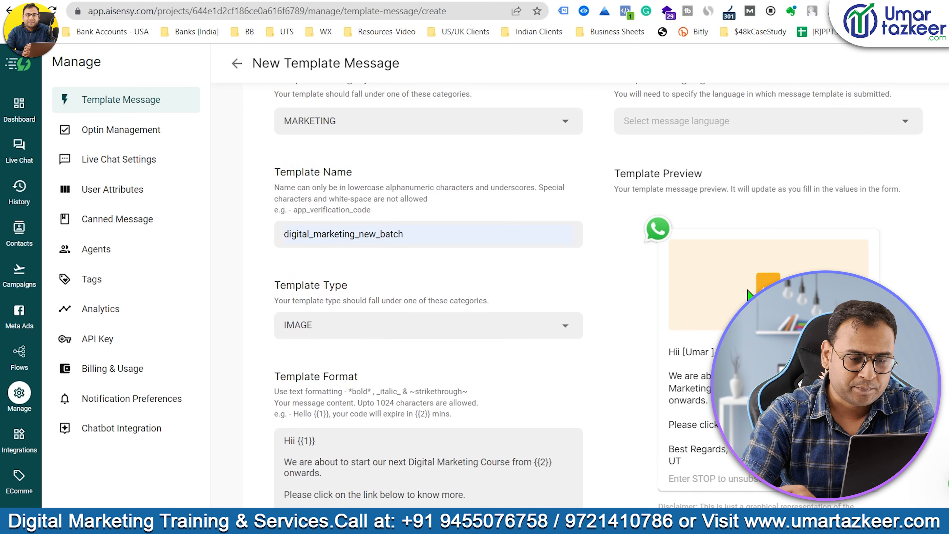
scroll(498, 314, "down", 9)
scroll(498, 314, "down", 3)
left_click(314, 362)
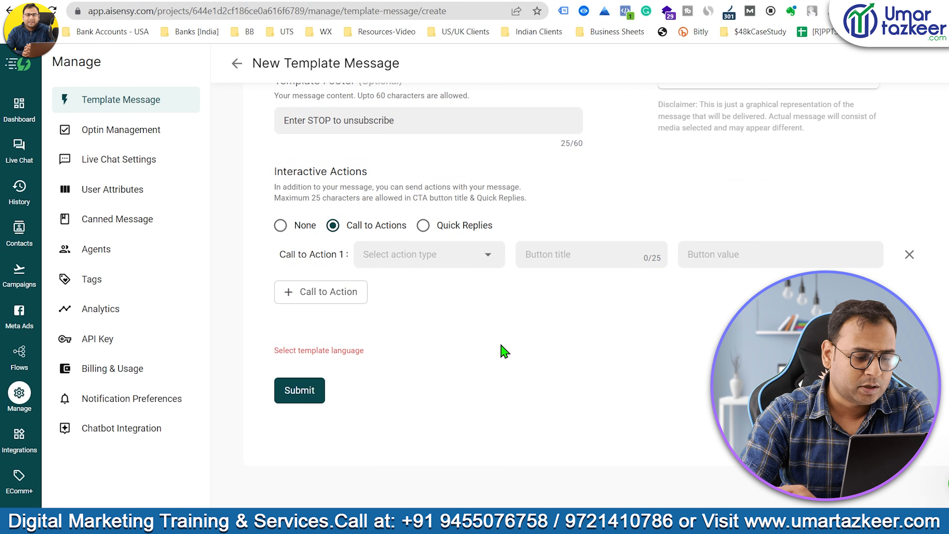
scroll(412, 374, "up", 7)
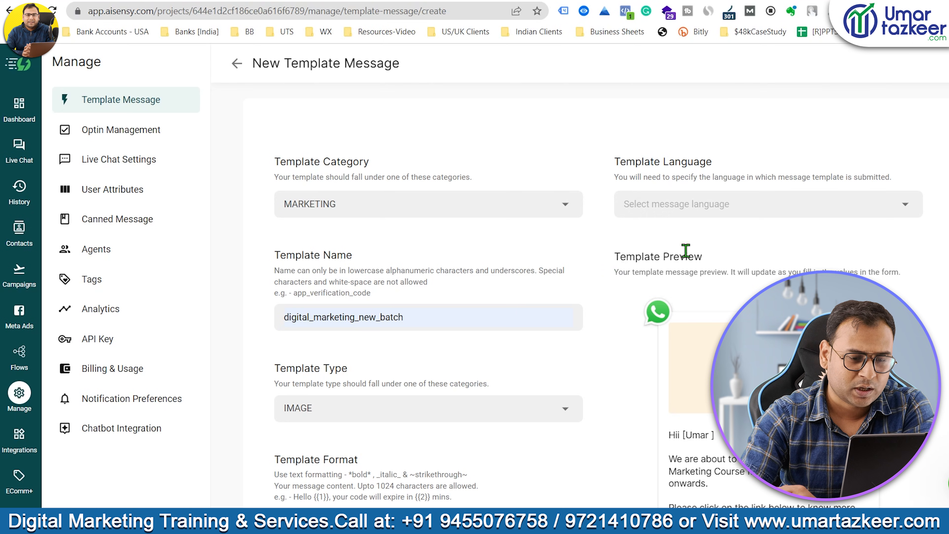
Set the template language to English.
left_click(703, 202)
type("English")
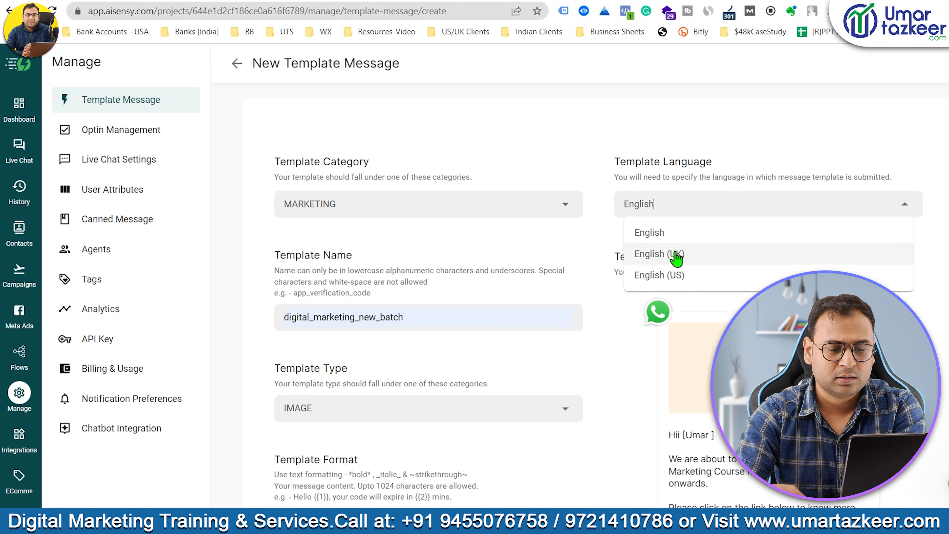
left_click(676, 255)
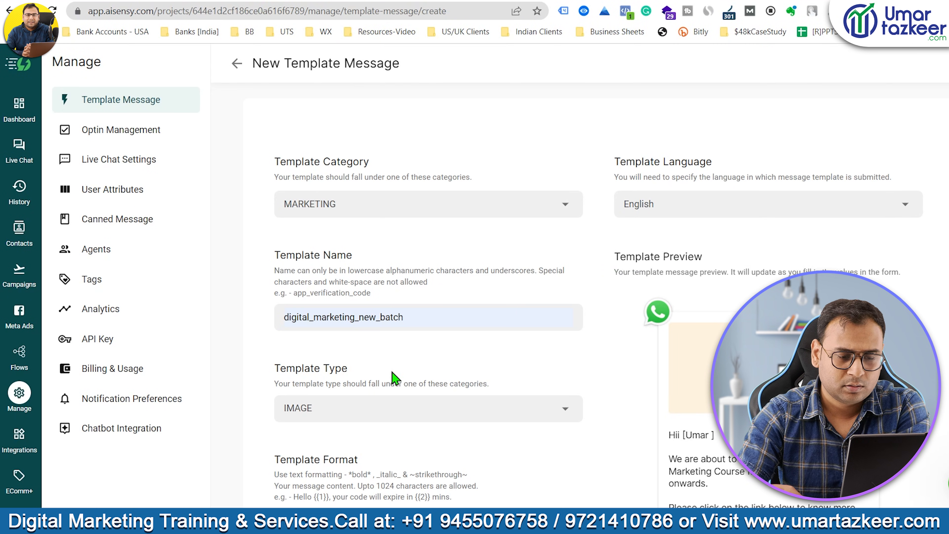
scroll(397, 377, "down", 10)
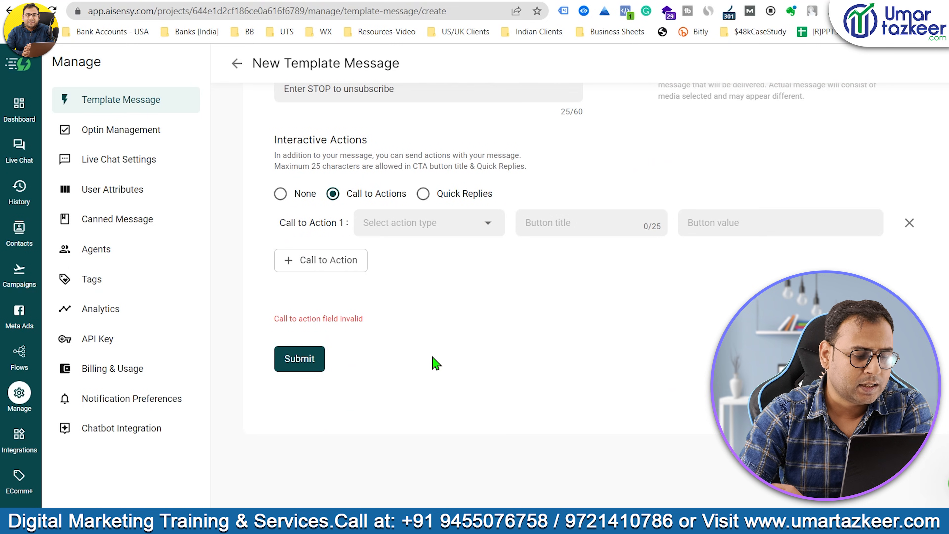
Make the first button a URL action and submit the template for approval.
left_click(424, 223)
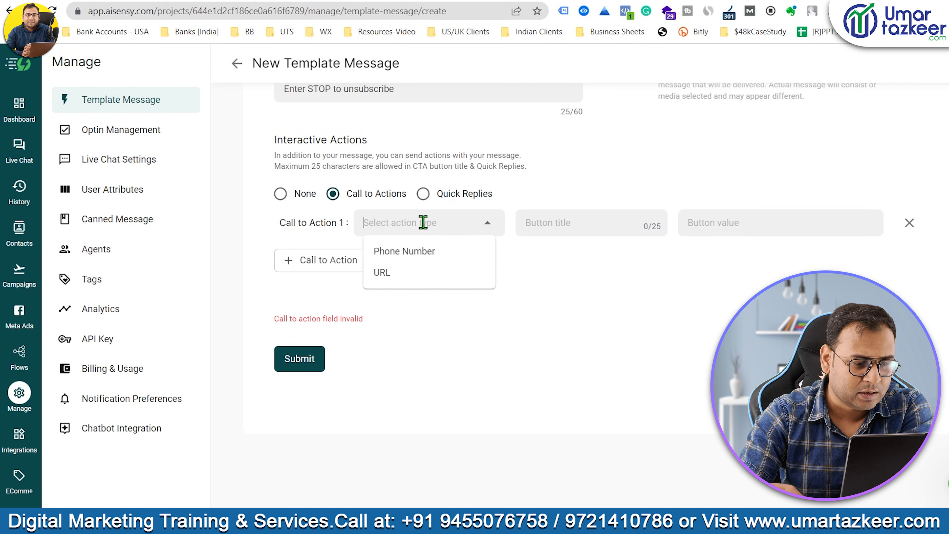
left_click(441, 251)
left_click(436, 226)
left_click(411, 272)
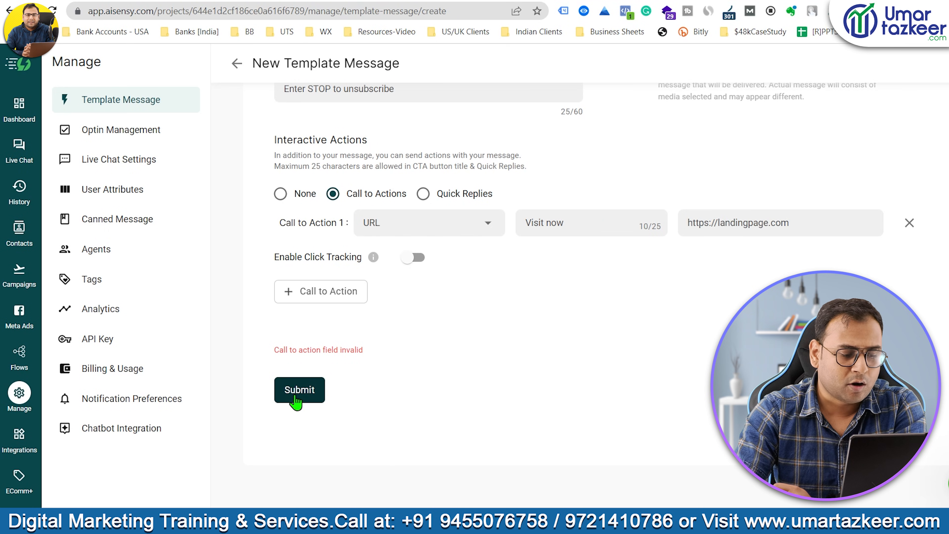
left_click(296, 398)
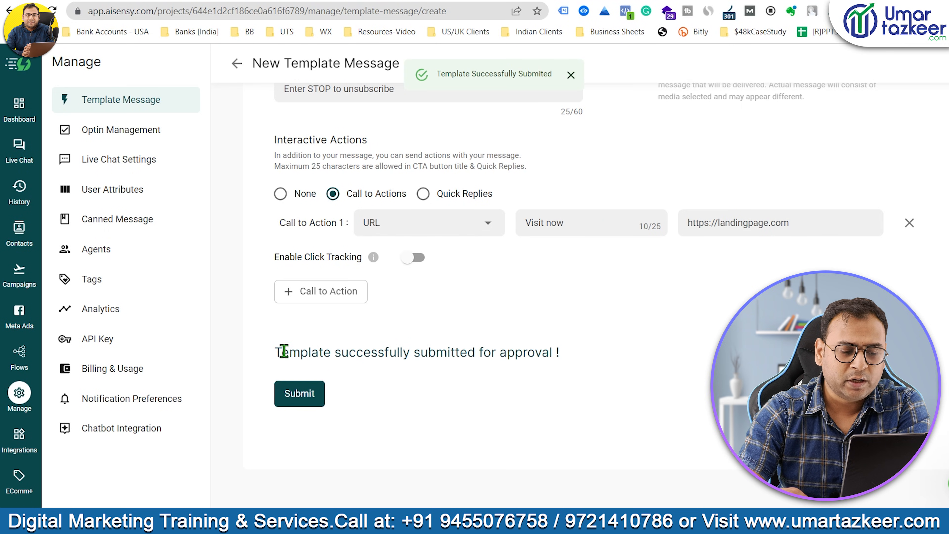
left_click_drag(263, 356, 604, 391)
scroll(575, 318, "up", 10)
scroll(583, 316, "up", 5)
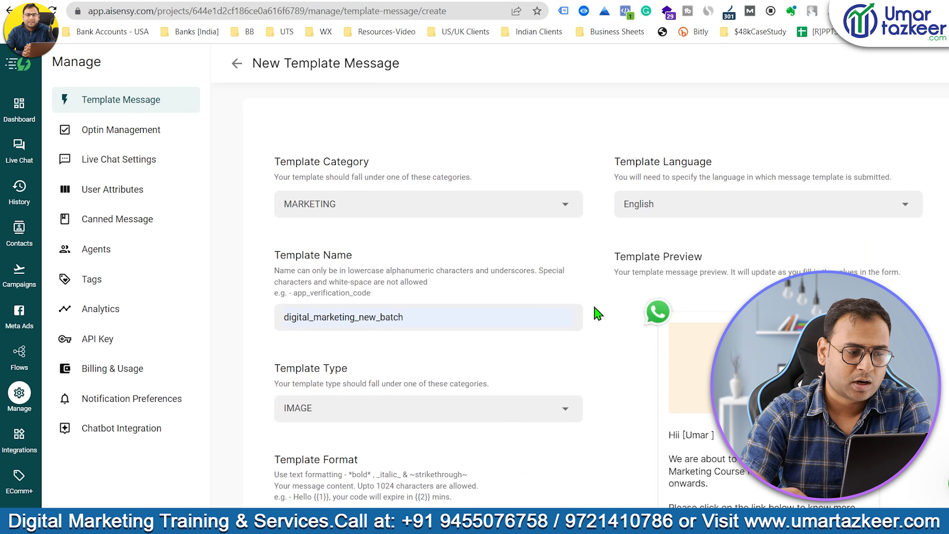
scroll(657, 373, "down", 15)
Preview digital_marketing_new_batch in the Pending templates list.
left_click(116, 100)
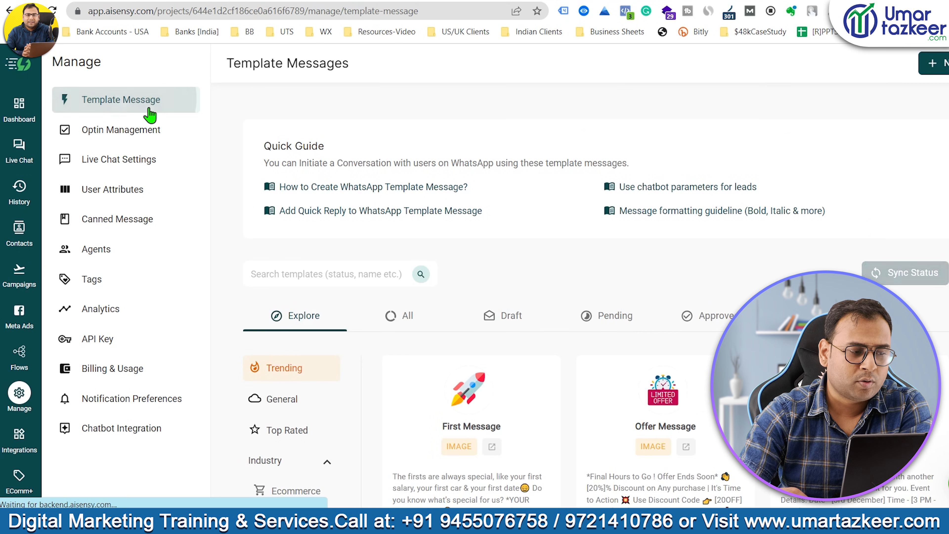
scroll(629, 241, "down", 3)
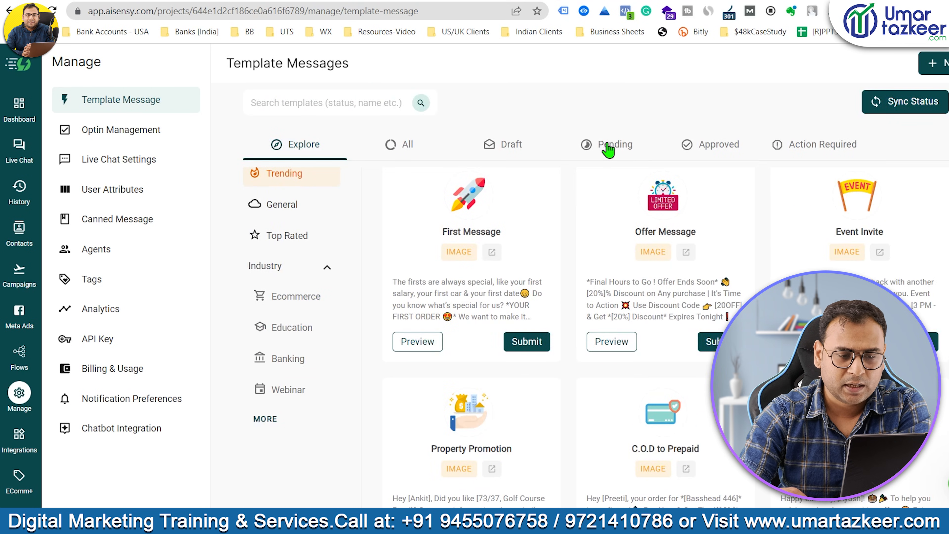
left_click(613, 144)
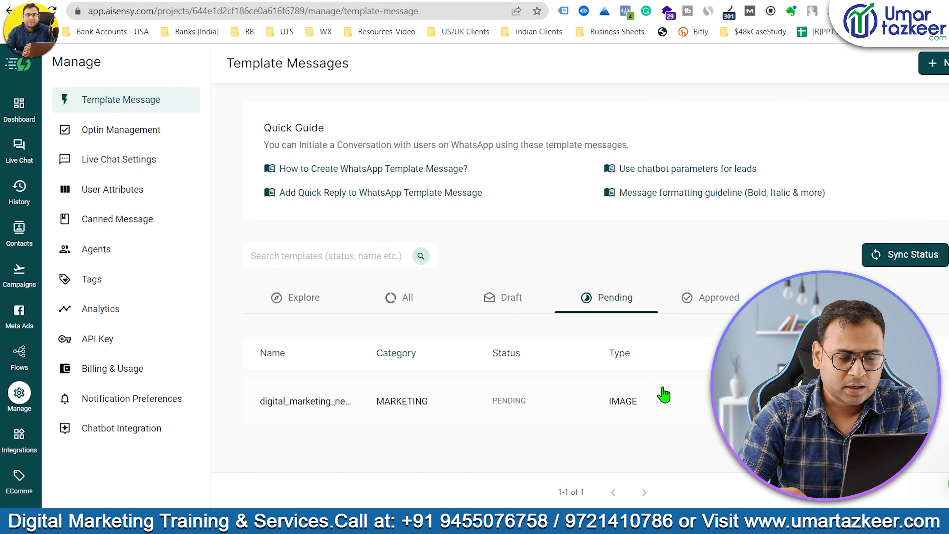
left_click(461, 405)
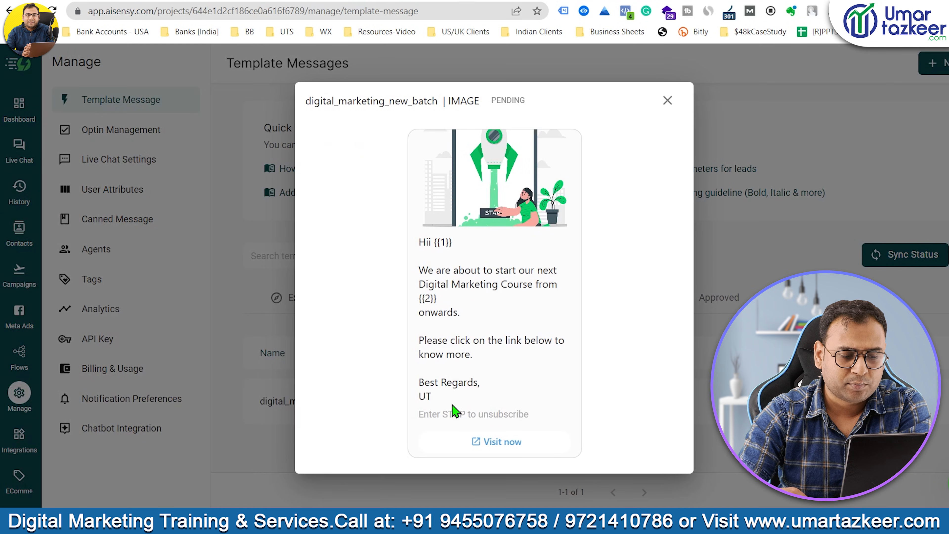
left_click(668, 106)
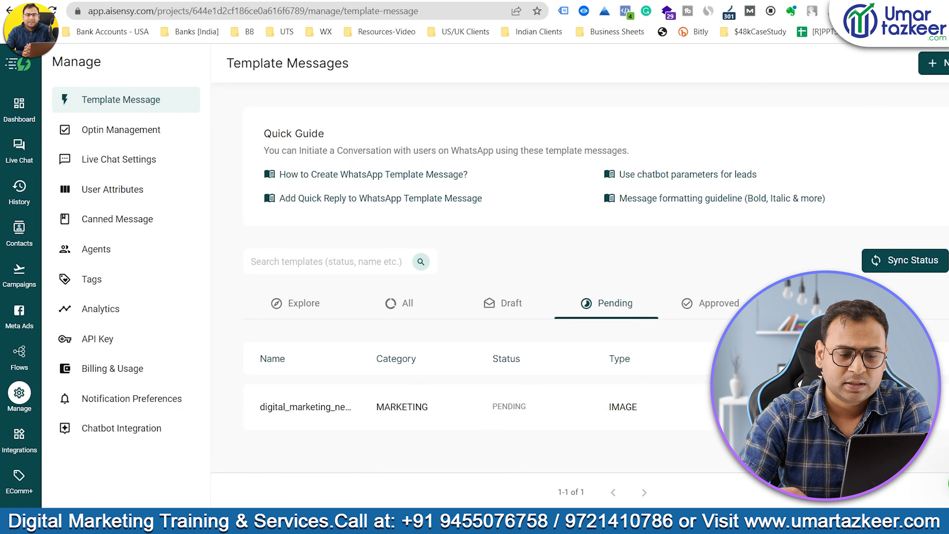
Refresh statuses and preview digital_marketing_new_batch under the Approved tab.
left_click(890, 272)
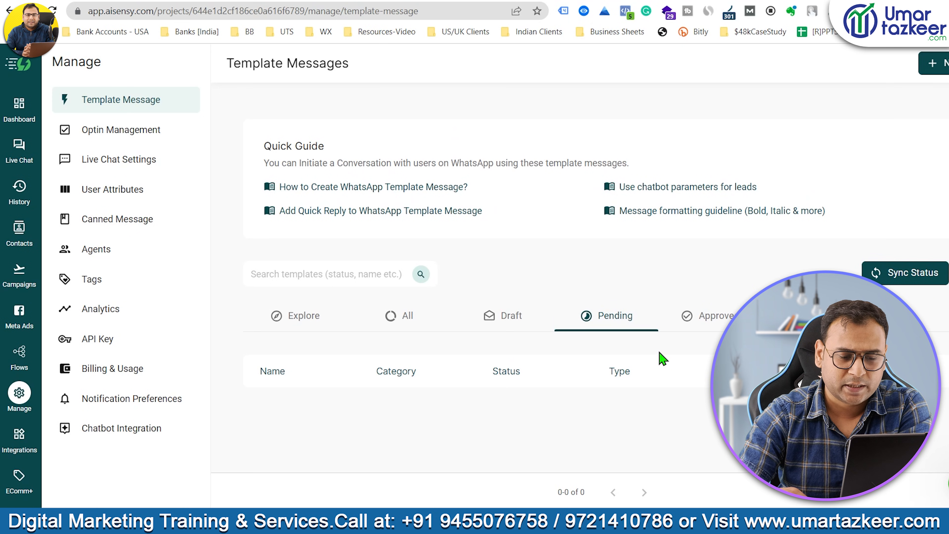
left_click(708, 318)
scroll(542, 299, "down", 3)
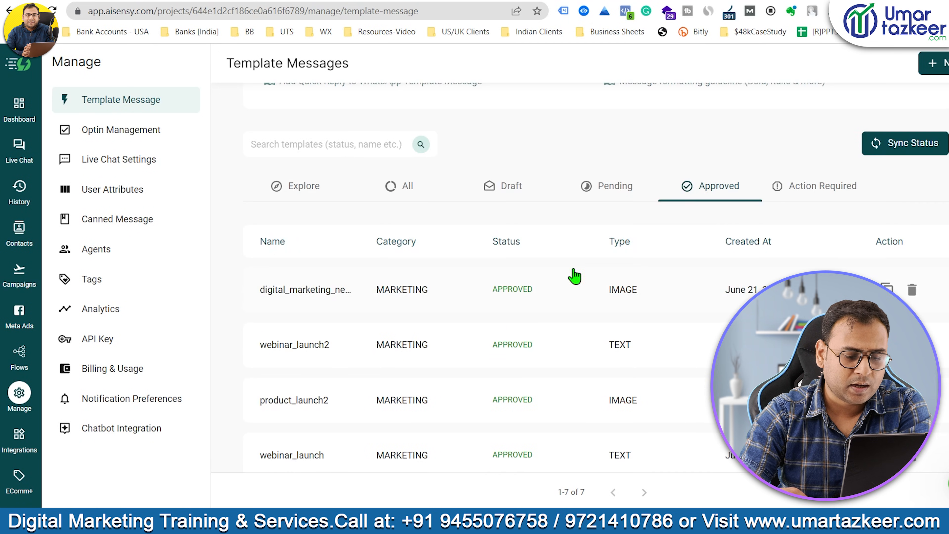
left_click(454, 296)
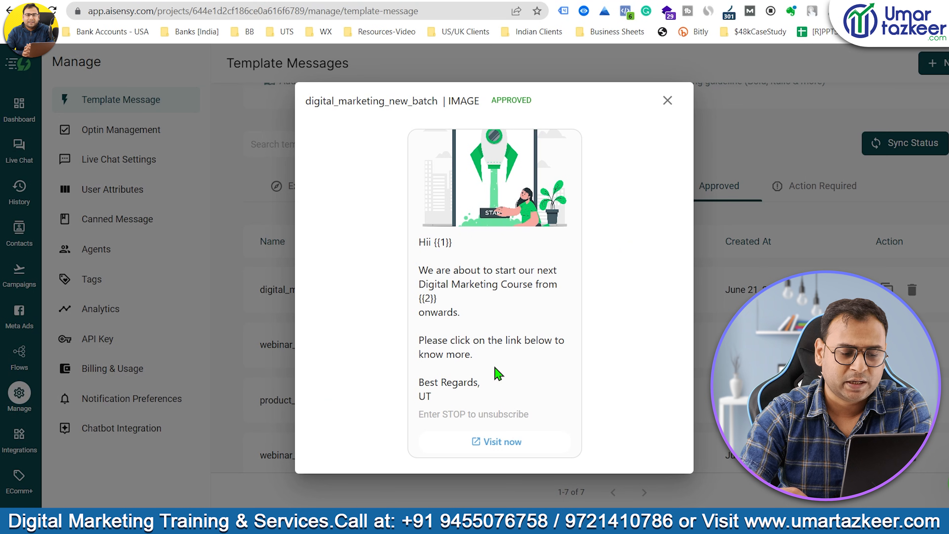
left_click_drag(533, 388, 456, 258)
left_click(536, 263)
left_click(668, 100)
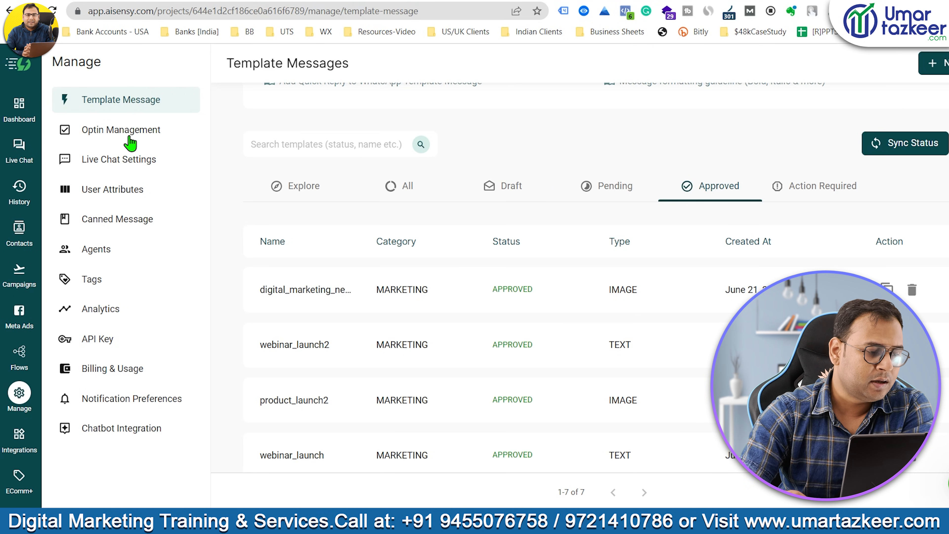
Open Add Contact on the Contacts page and type the contact's full name.
left_click(28, 228)
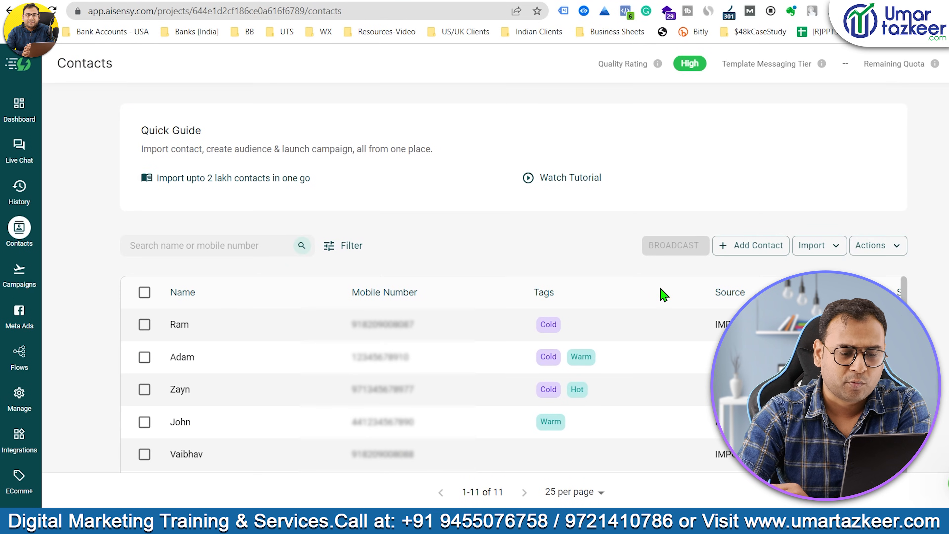
scroll(658, 295, "down", 2)
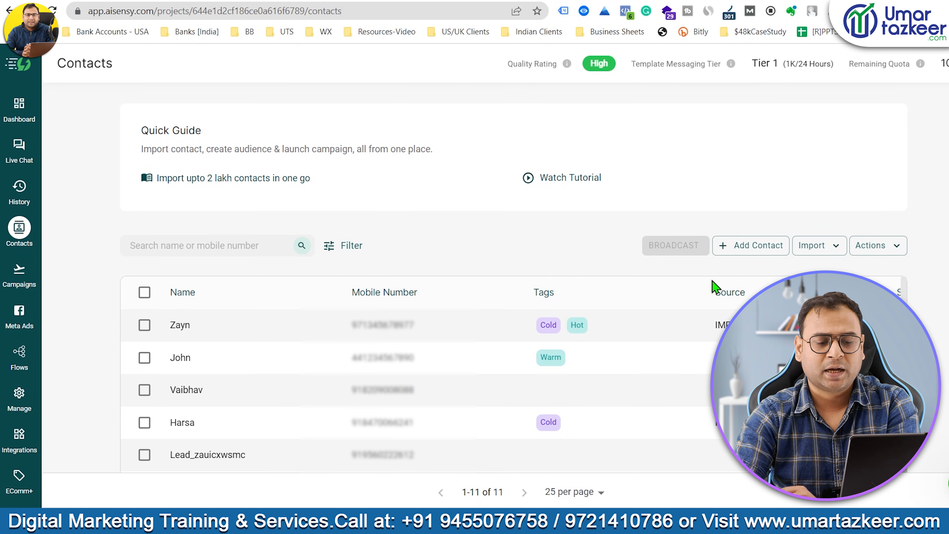
left_click(757, 247)
left_click(507, 145)
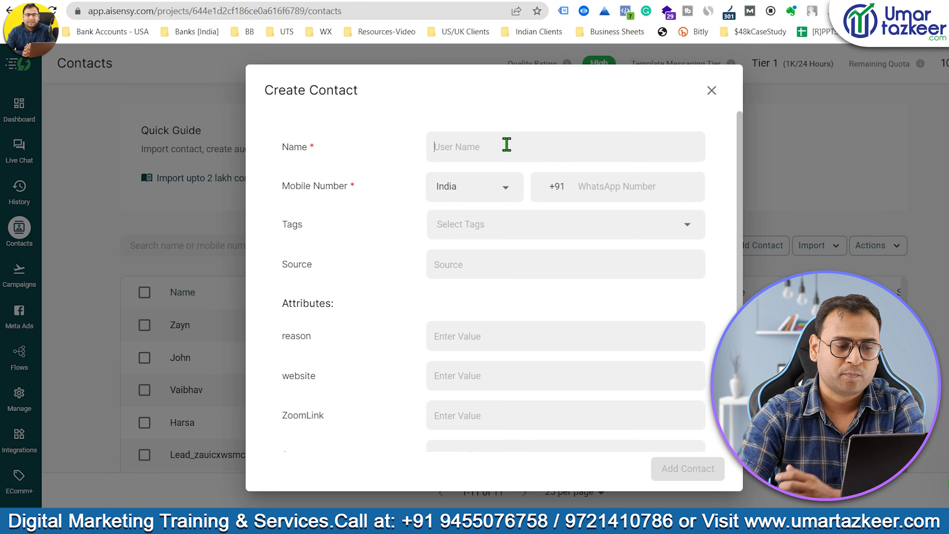
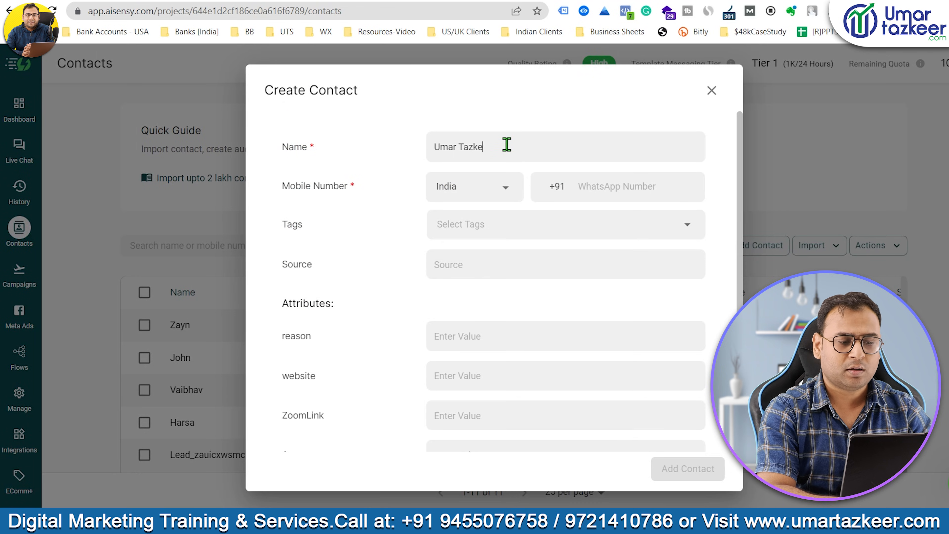
left_click(601, 179)
left_click(594, 195)
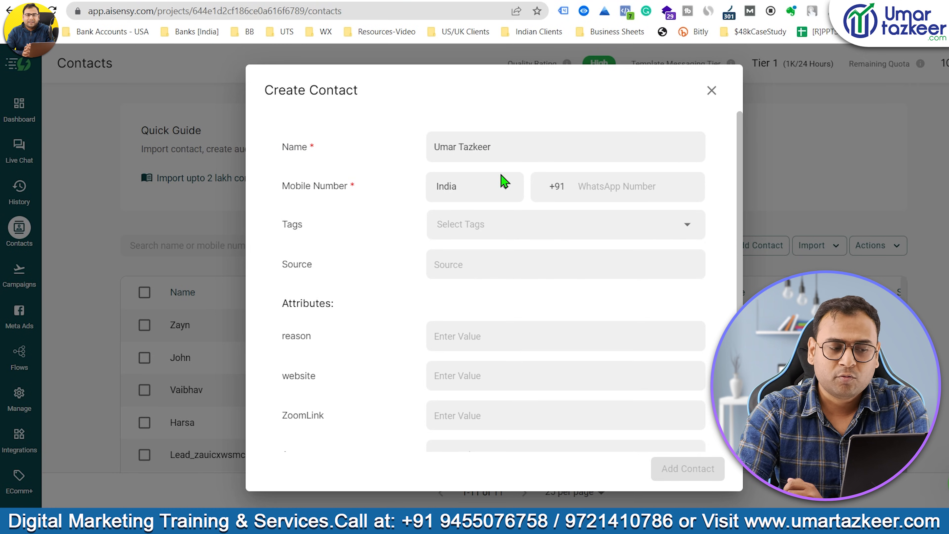
Highlight the form's title, Name, Mobile Number and Tags labels.
left_click_drag(266, 95, 377, 94)
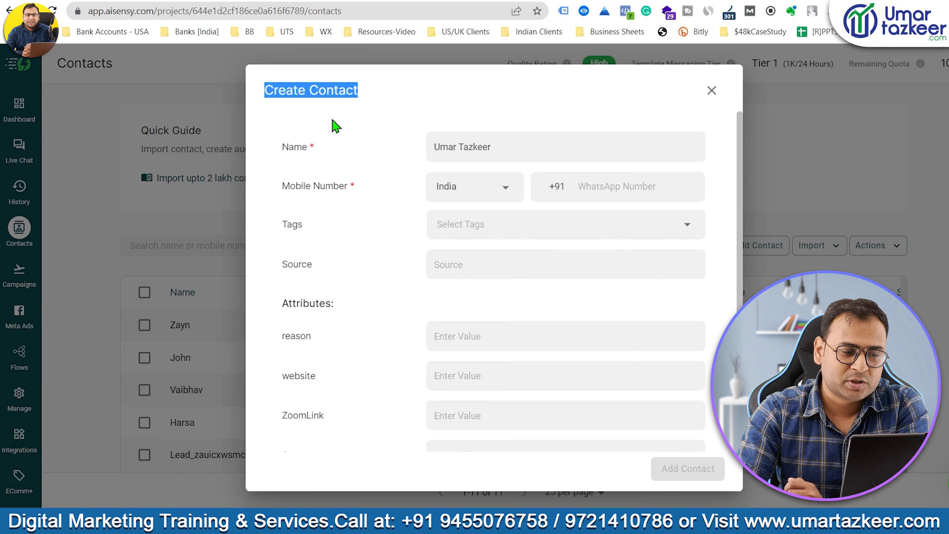
left_click_drag(281, 148, 319, 153)
left_click_drag(282, 187, 356, 188)
left_click(399, 143)
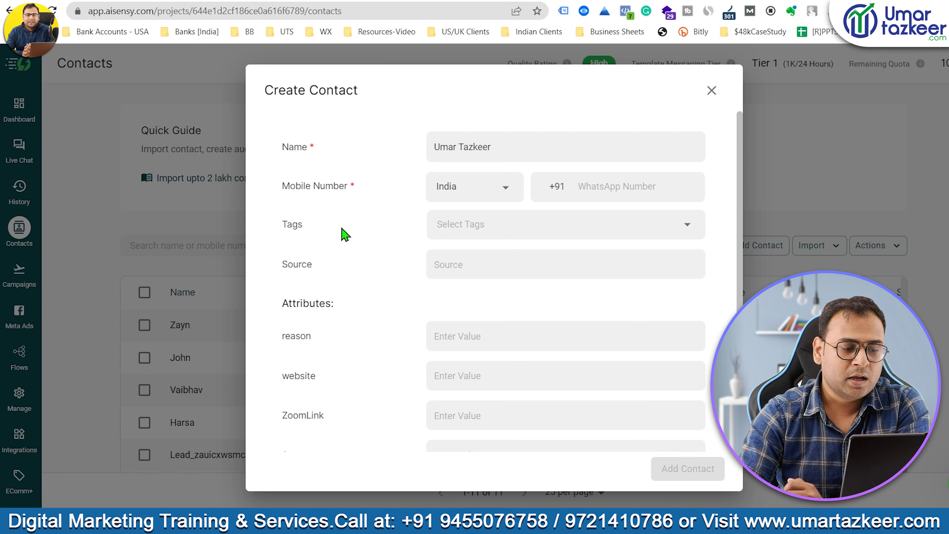
left_click_drag(286, 234, 494, 228)
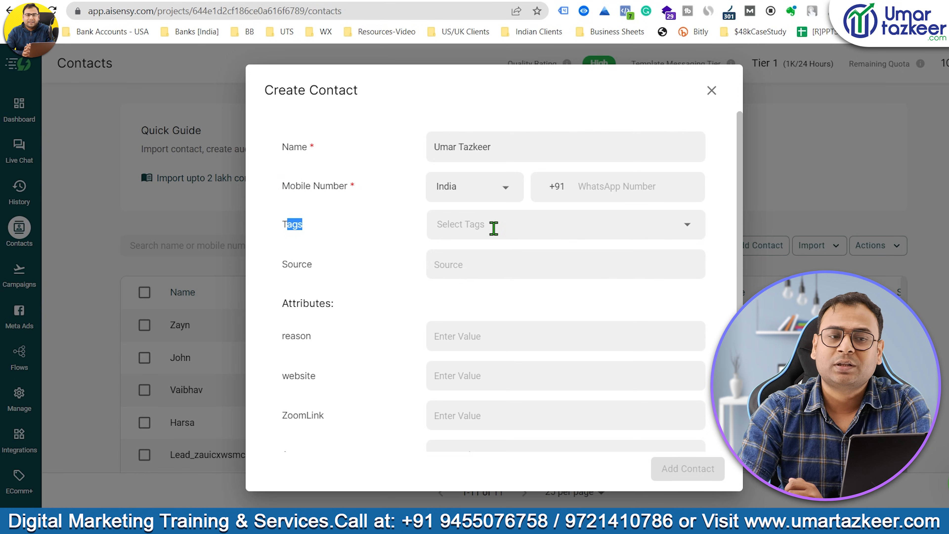
left_click(311, 233)
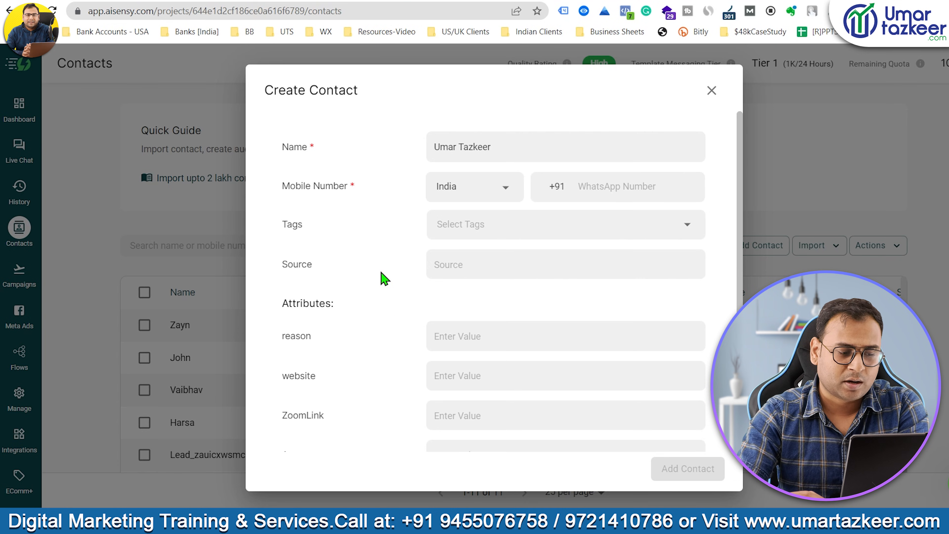
Scroll through the Create Contact form, highlighting its Attributes and title.
scroll(432, 301, "down", 2)
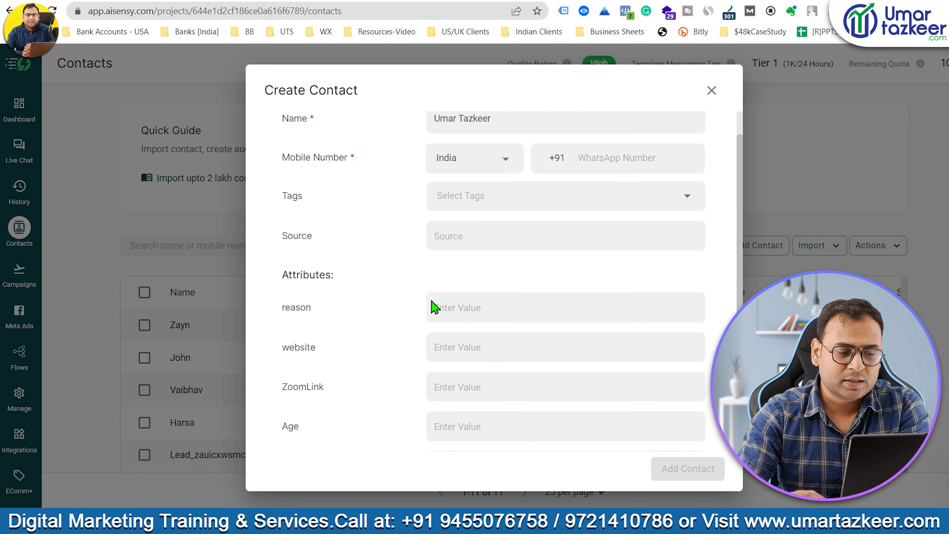
left_click_drag(277, 222, 423, 222)
left_click(408, 232)
scroll(378, 258, "up", 2)
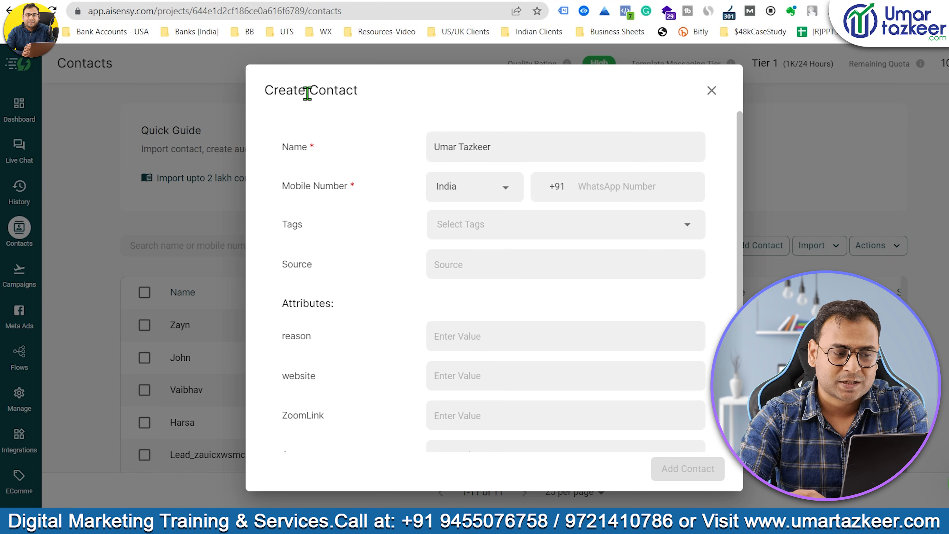
left_click_drag(314, 90, 371, 95)
left_click(437, 261)
scroll(387, 339, "down", 2)
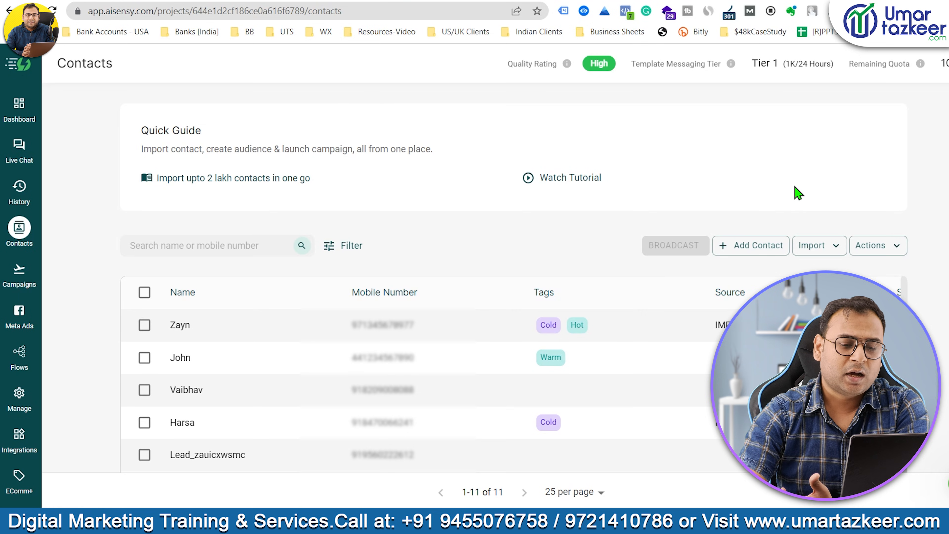
Save the Import Contacts sample CSV to Downloads and open it in Excel.
left_click(798, 247)
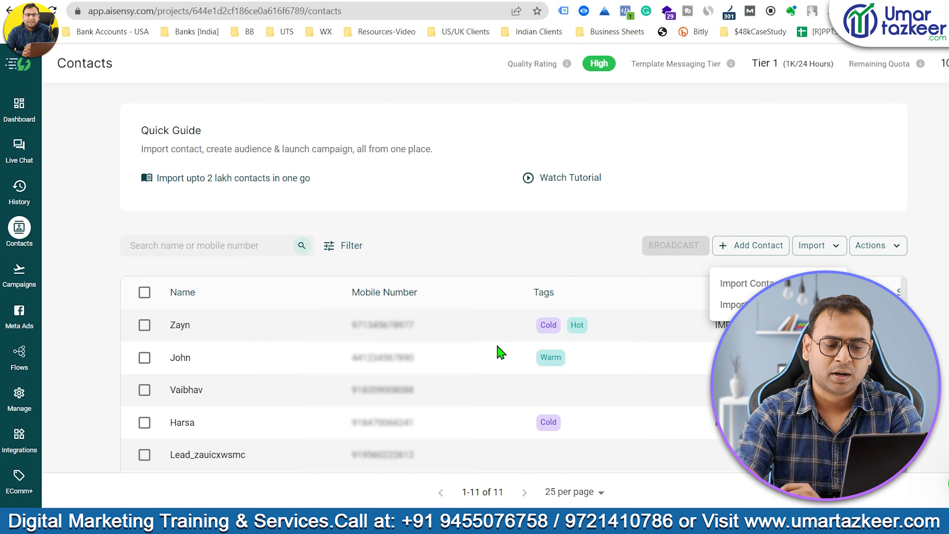
left_click(314, 360)
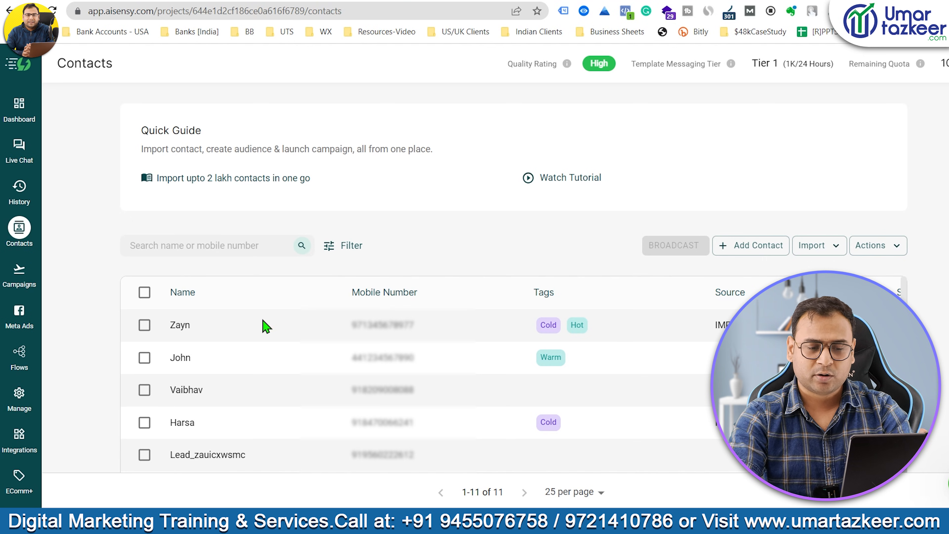
left_click(795, 247)
left_click(777, 283)
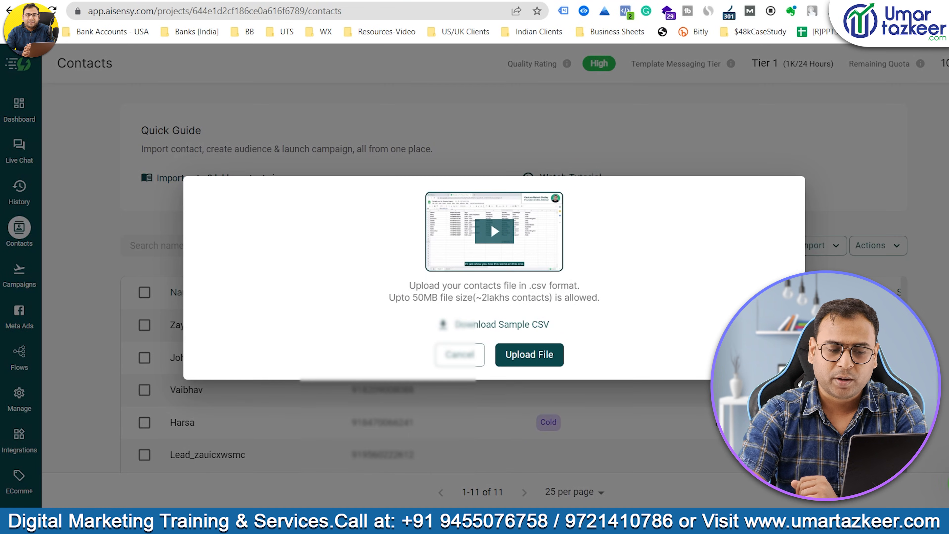
left_click(515, 324)
key("Return")
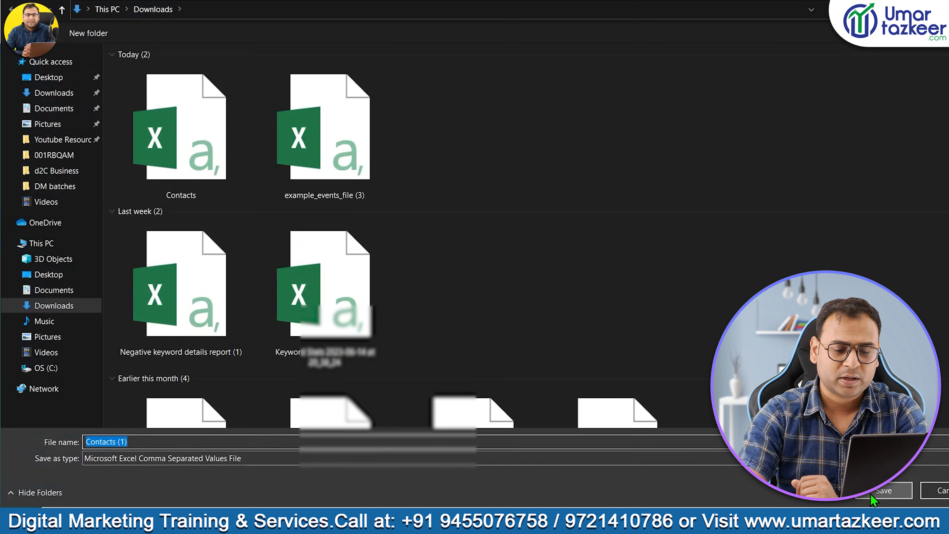
left_click(75, 493)
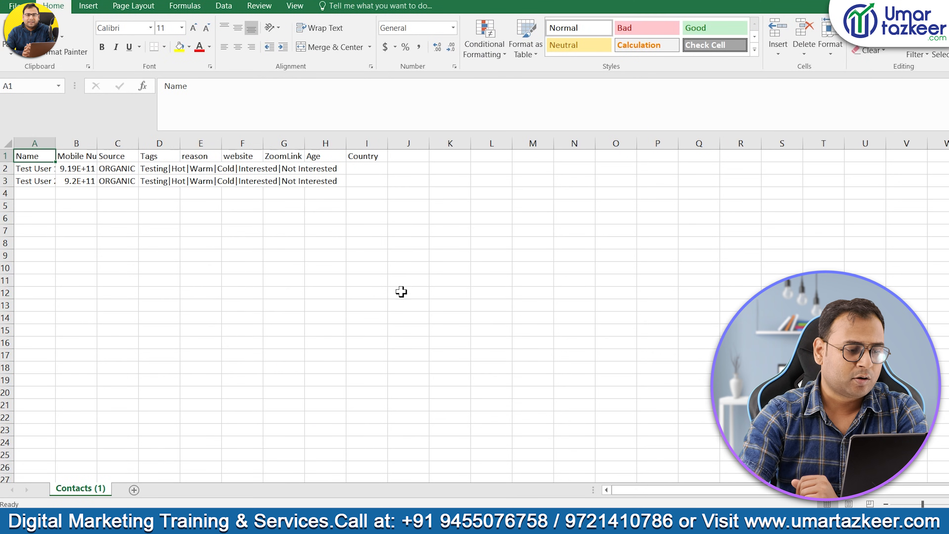
Widen column A and autofit column B to show full names and numbers.
left_click(400, 292)
left_click_drag(55, 144, 139, 144)
left_click(286, 232)
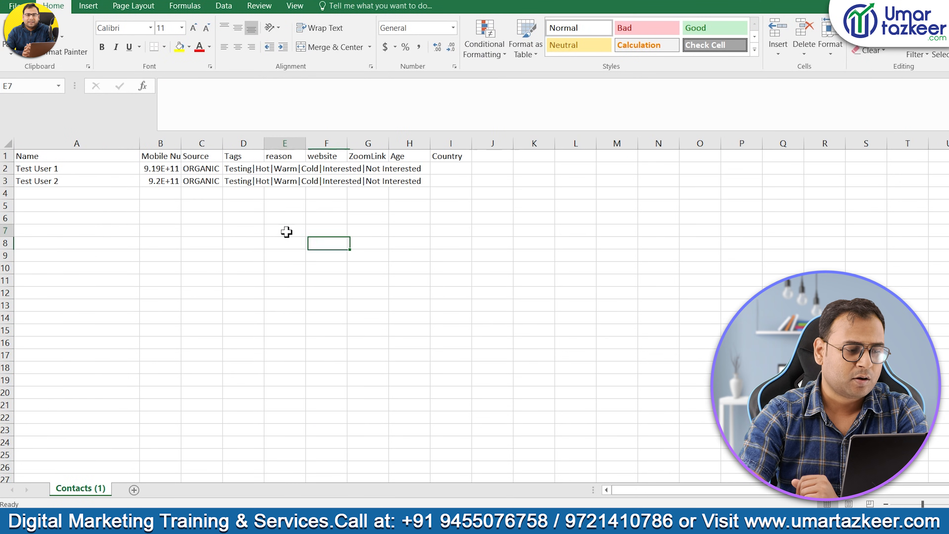
double_click(181, 143)
left_click(187, 170)
Replace the first sample name in A2 with a tester's name.
left_click(53, 168)
double_click(53, 169)
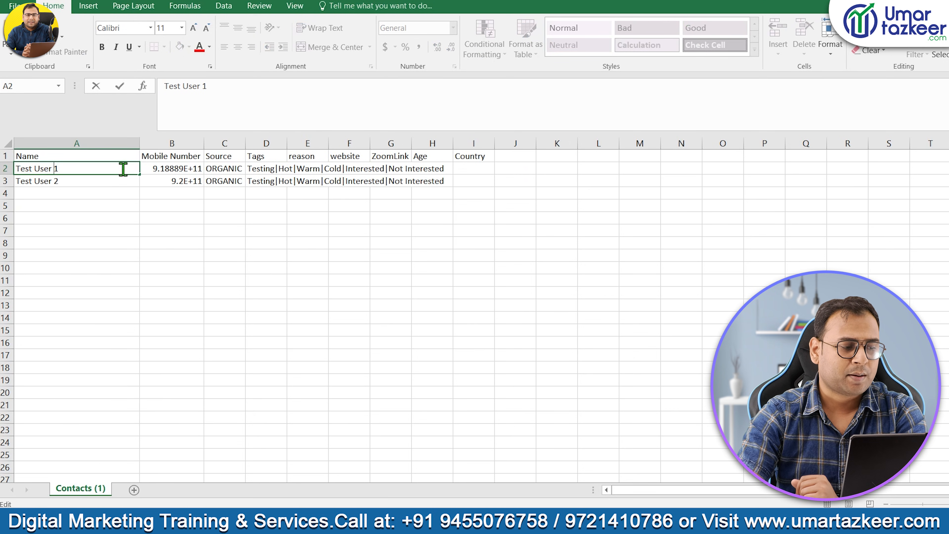
left_click_drag(95, 172, 14, 169)
type("Umar Testing")
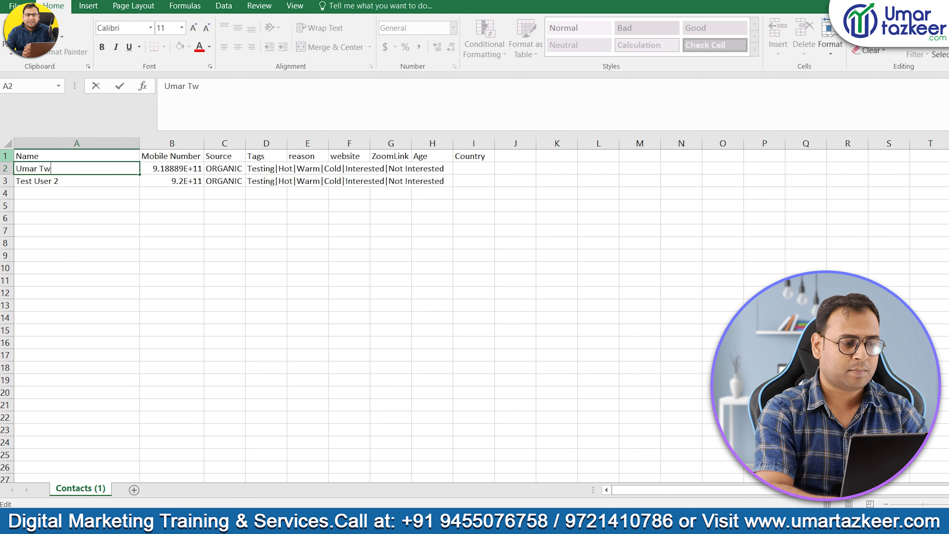
Rename the second sample contact in A3 to "New User".
left_click(91, 181)
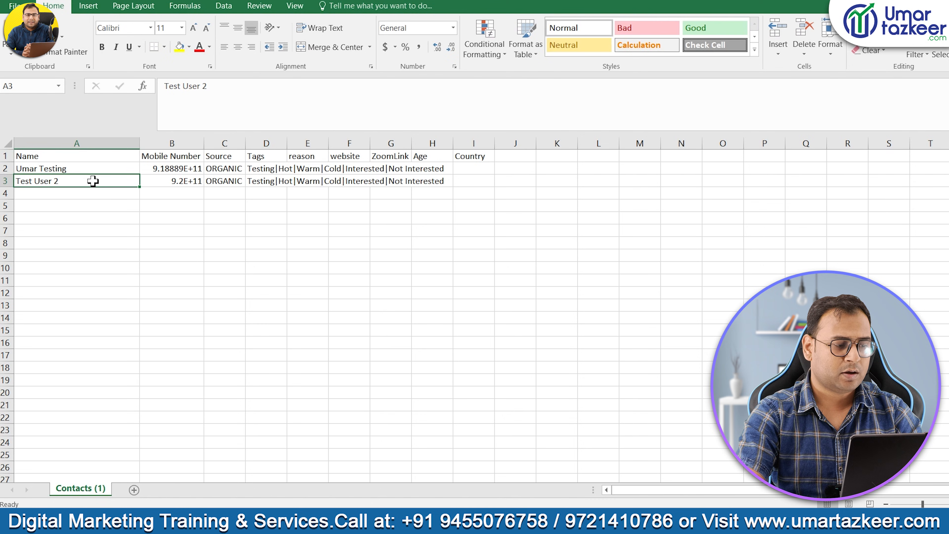
double_click(93, 181)
type("New")
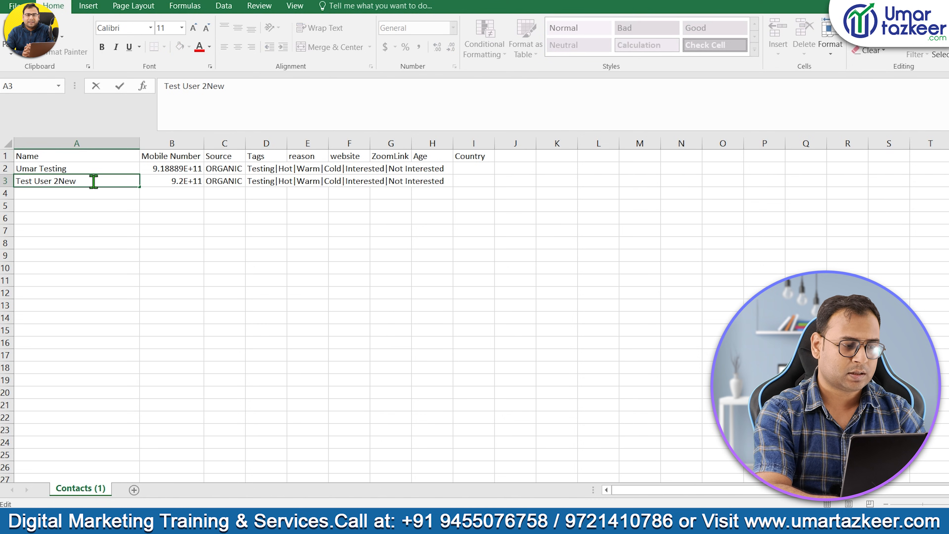
left_click_drag(94, 182, 15, 181)
type("New User")
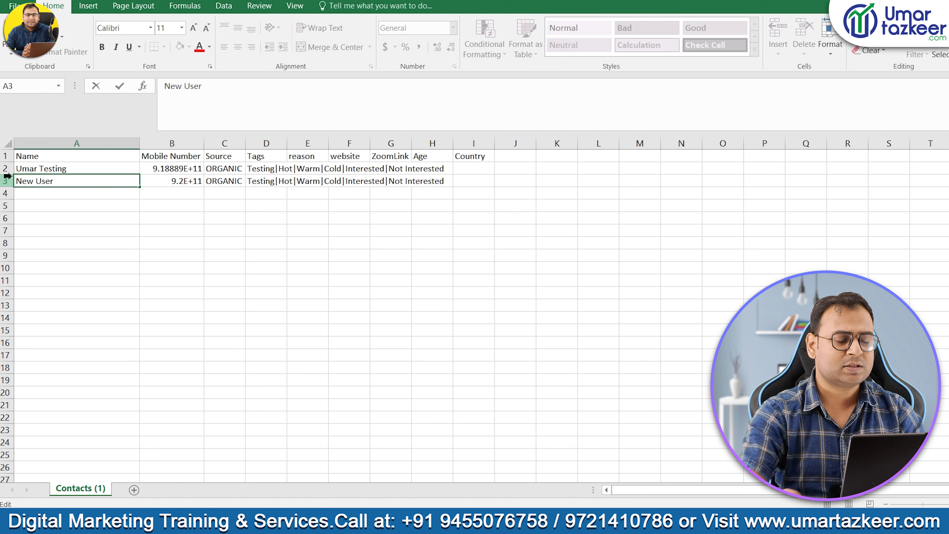
left_click(171, 292)
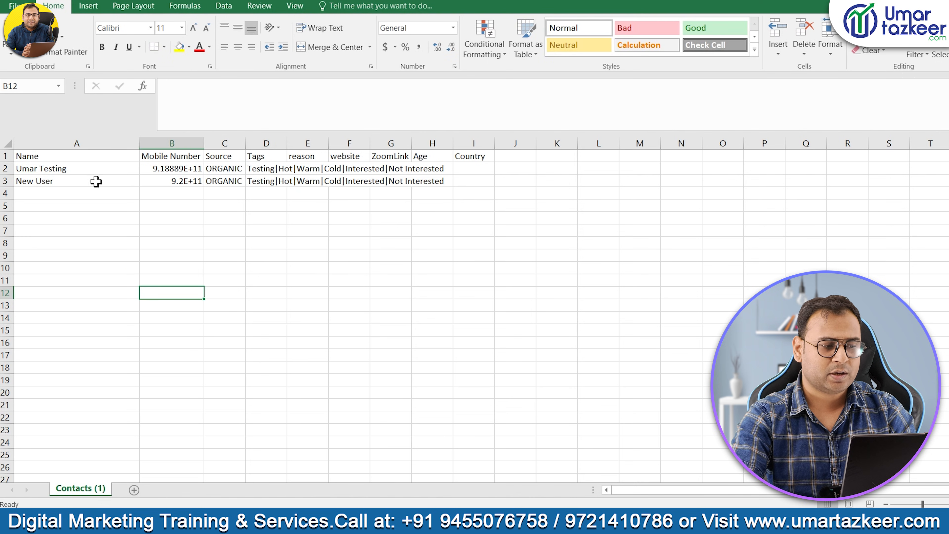
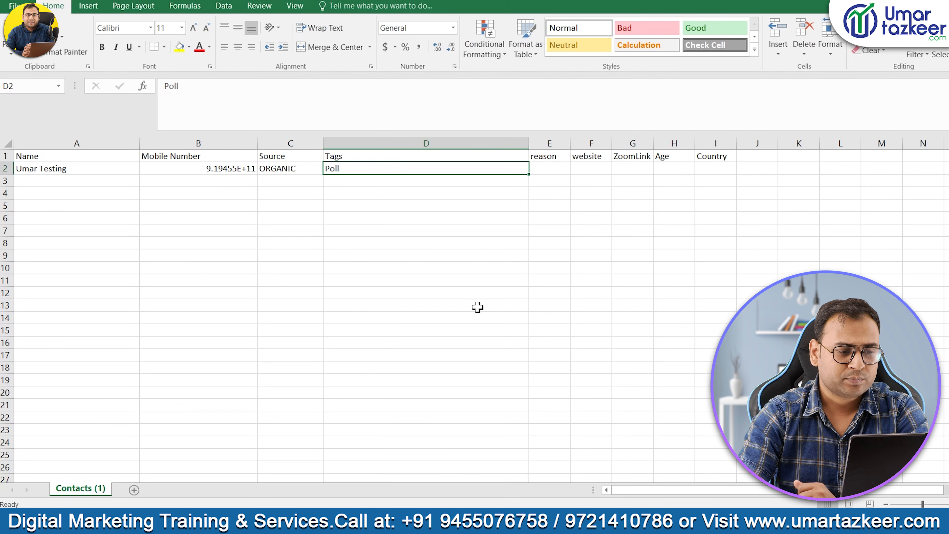
Finish entering the Poll tag in the contact's Tags cell.
left_click(591, 228)
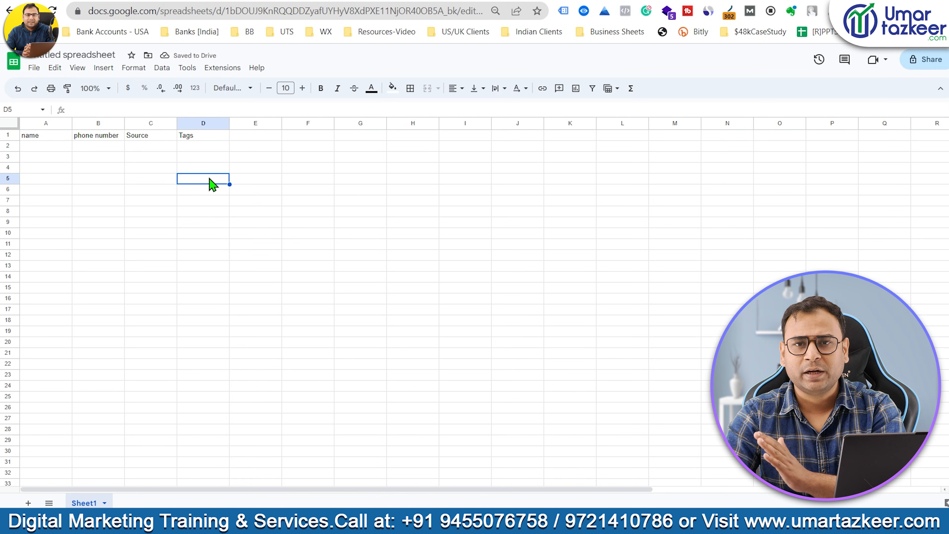
Fill row 2 with the tester's name, phone number, ORGANIC source and Poll tag.
left_click_drag(46, 149, 181, 149)
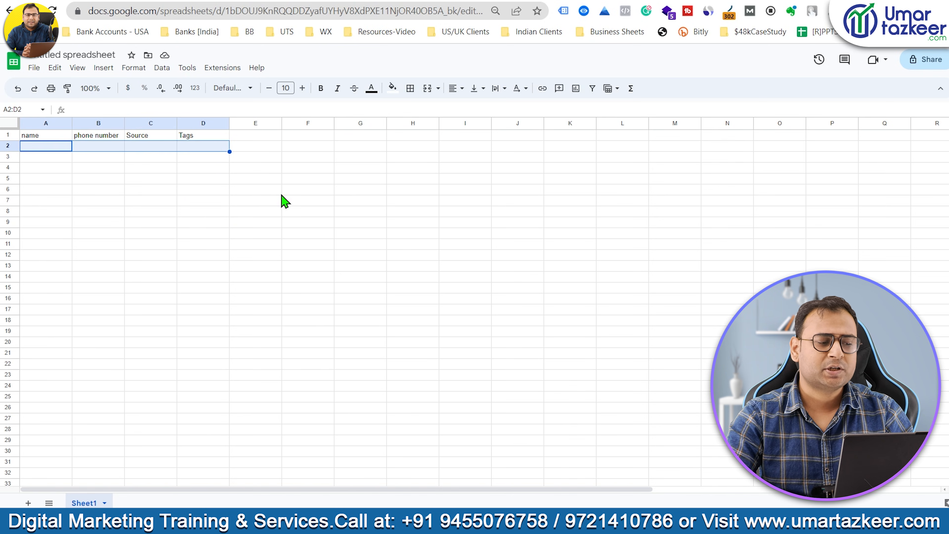
left_click(278, 202)
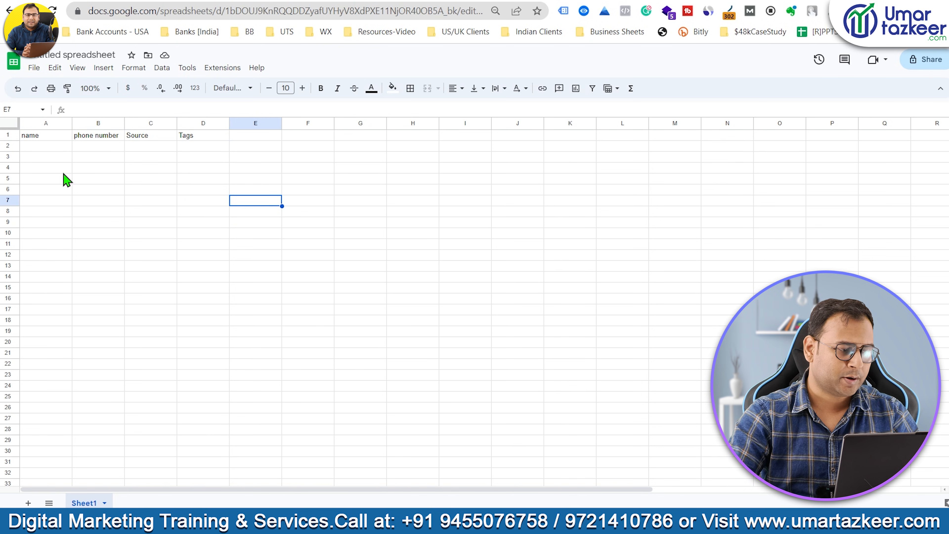
left_click(42, 149)
type("Umar Test")
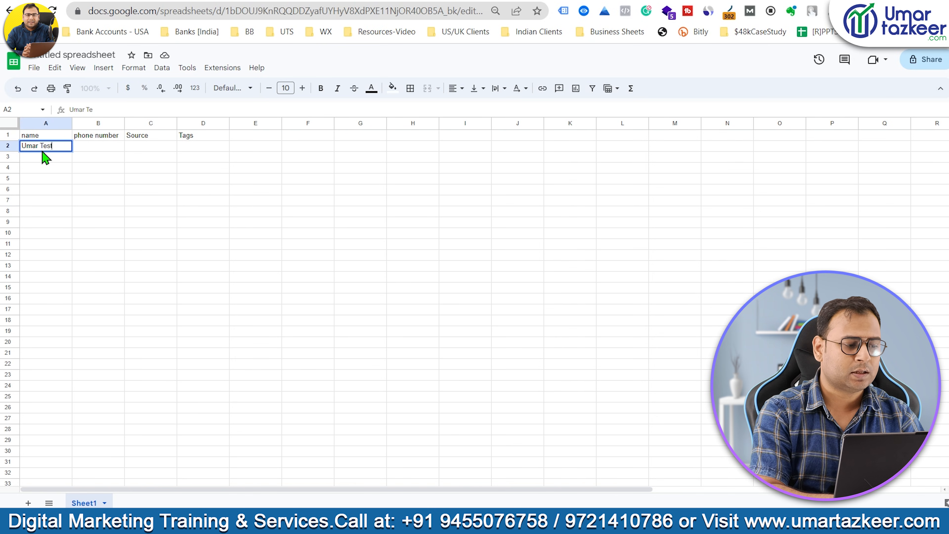
type("ing")
key("Tab")
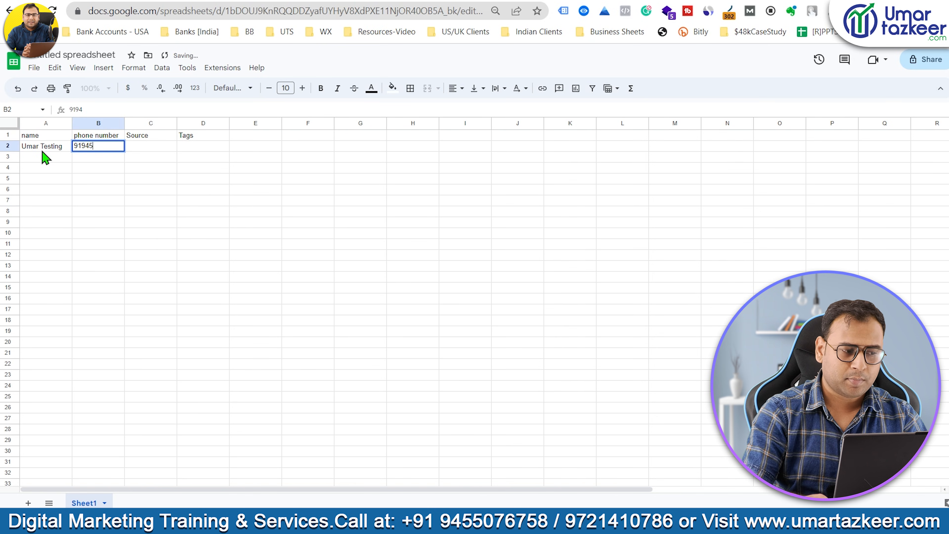
key("Tab")
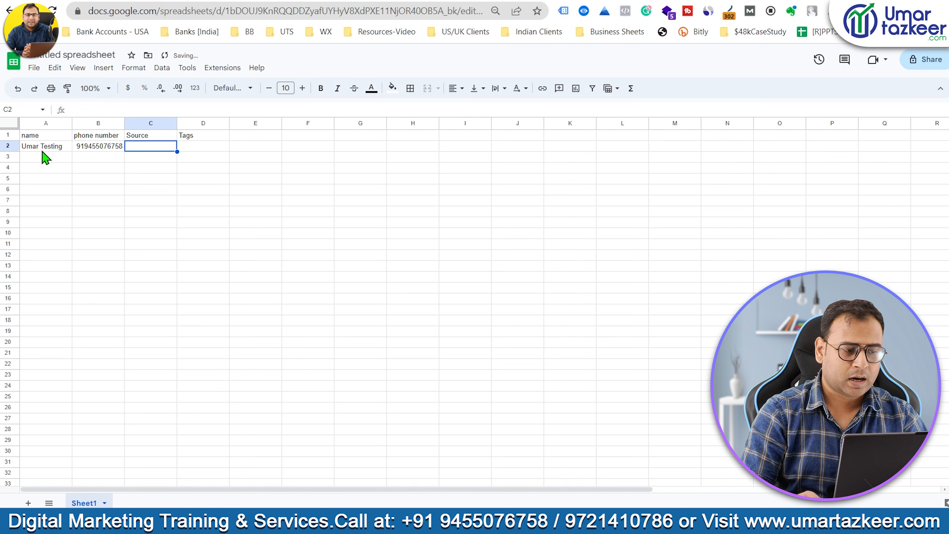
type("ORGANIC")
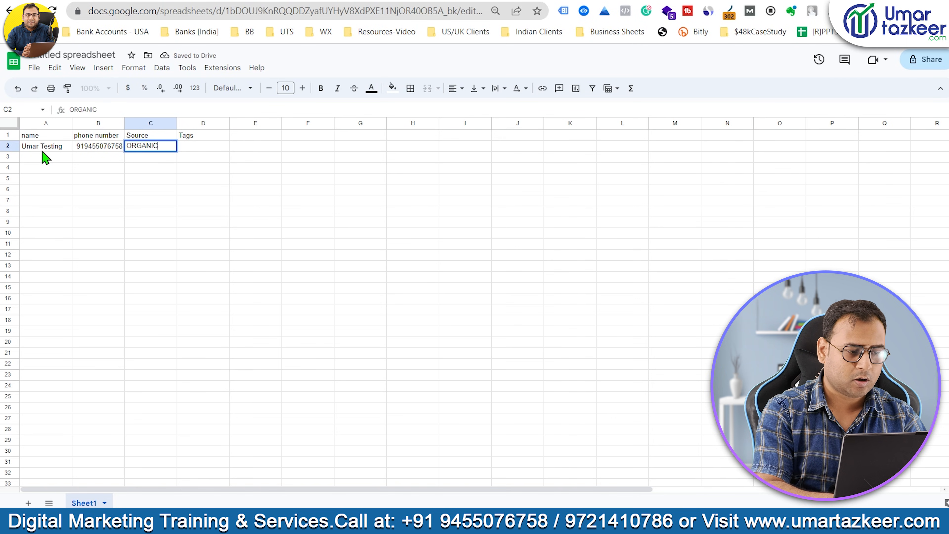
key("Tab")
type("po")
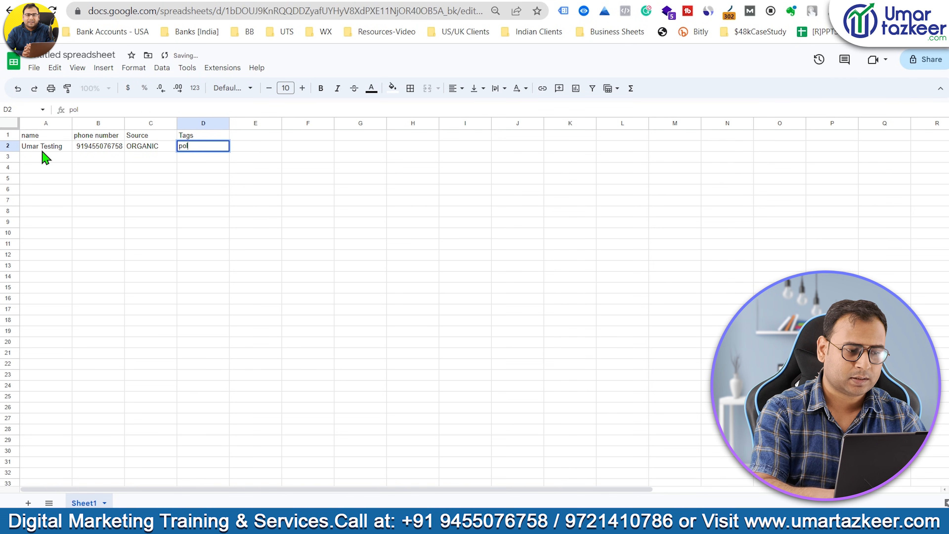
key("BackSpace")
key("BackSpace")
key("BackSpace")
left_click(216, 245)
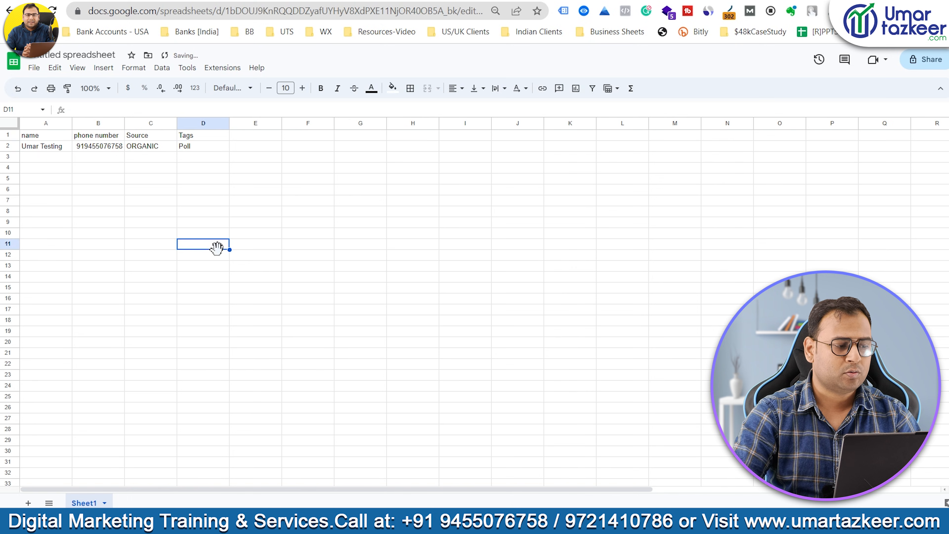
Download the sheet as a Comma Separated Values (.csv) file.
left_click(34, 67)
mouse_move(77, 207)
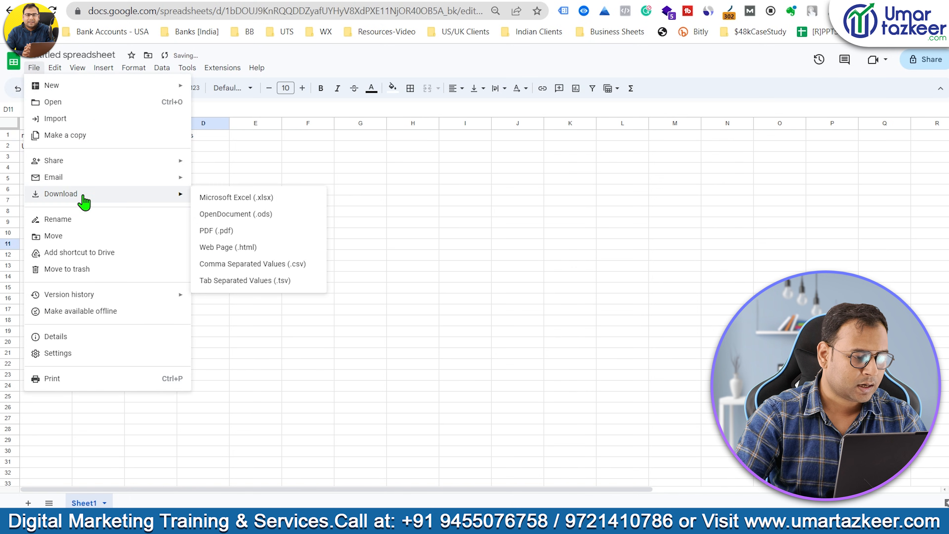
left_click(289, 270)
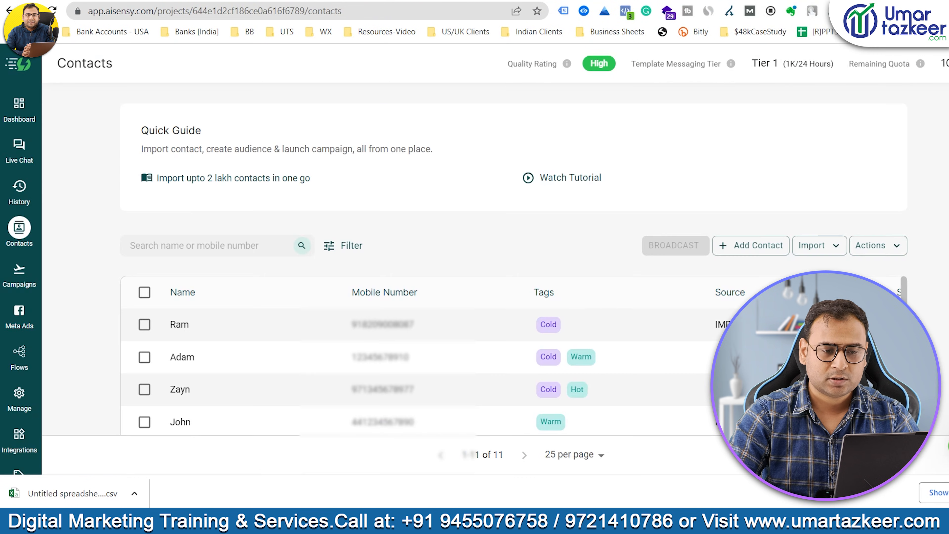
Upload the downloaded CSV through AiSensy's Import Contacts option.
left_click(830, 246)
left_click(744, 283)
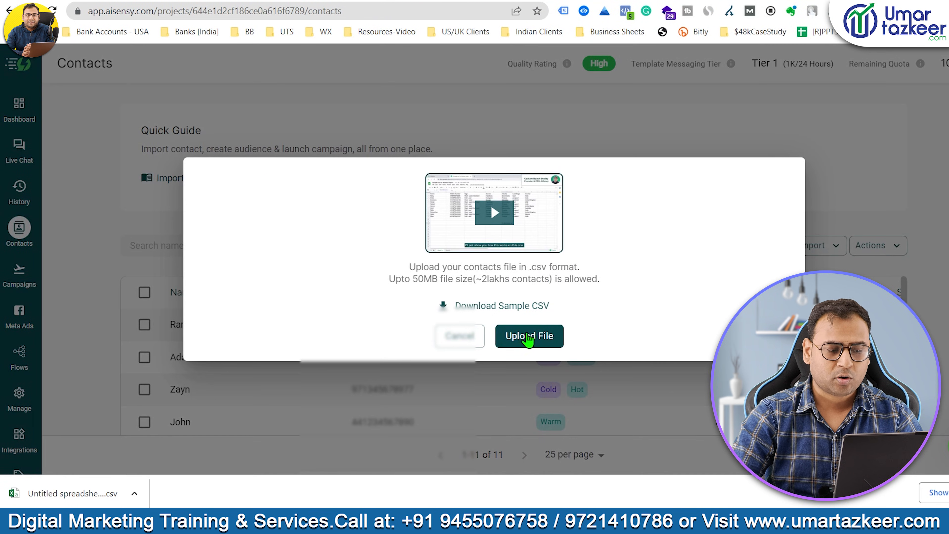
left_click(530, 338)
left_click(181, 130)
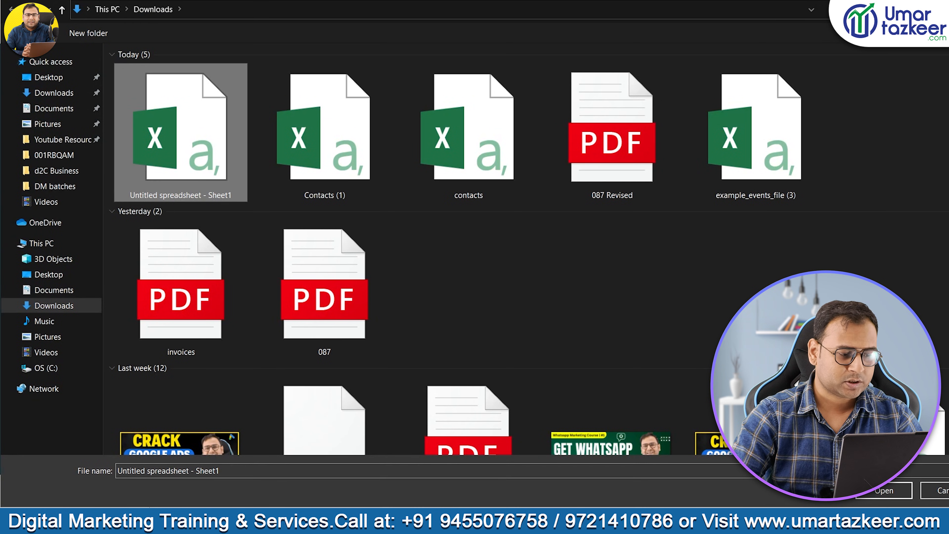
left_click(879, 493)
left_click_drag(218, 212, 249, 212)
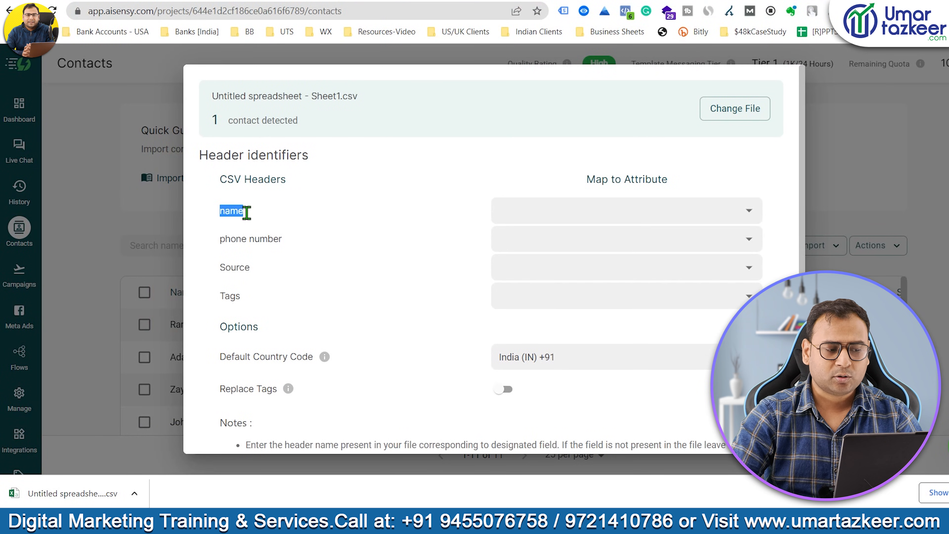
left_click(360, 219)
Map the name, phone number, source and tags columns to their attributes and import.
left_click(524, 211)
left_click(516, 242)
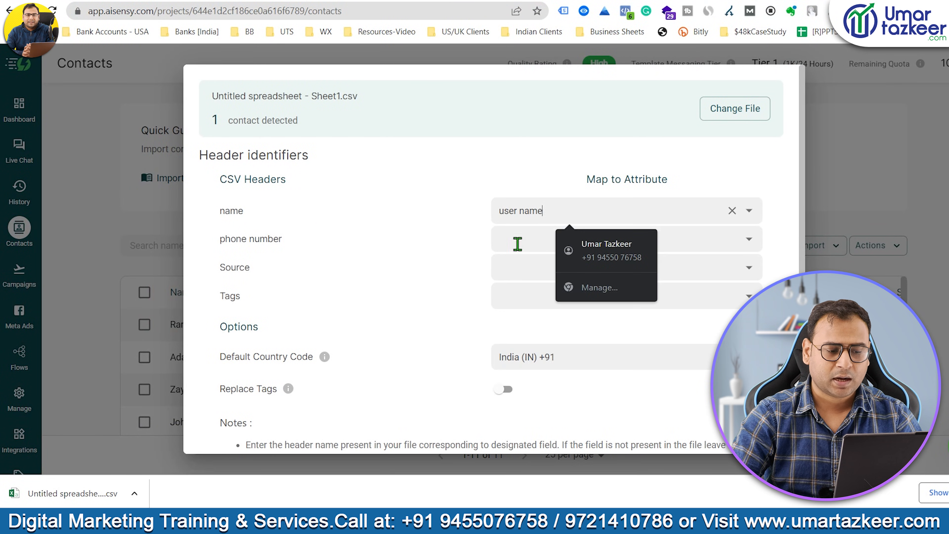
left_click(545, 240)
left_click(527, 278)
left_click(512, 267)
left_click(522, 300)
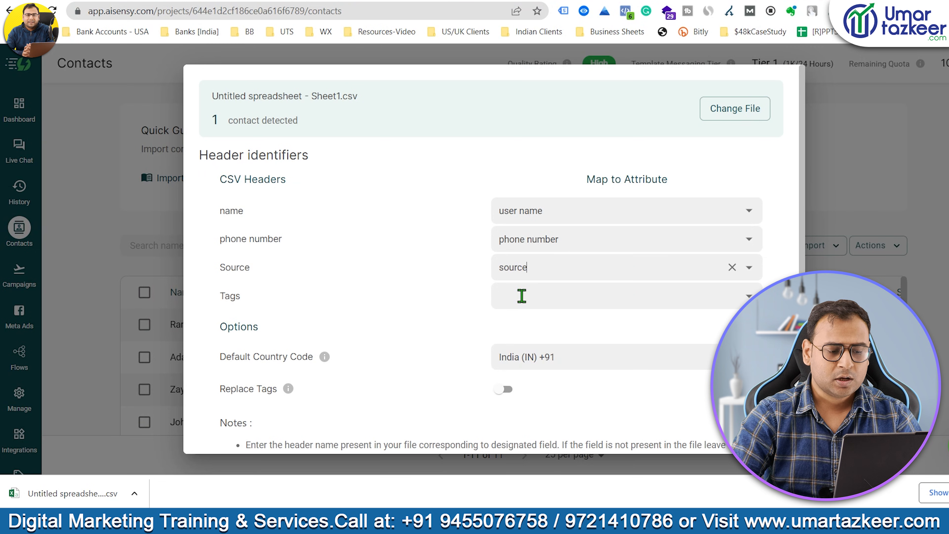
scroll(468, 296, "down", 2)
left_click(593, 227)
left_click(534, 269)
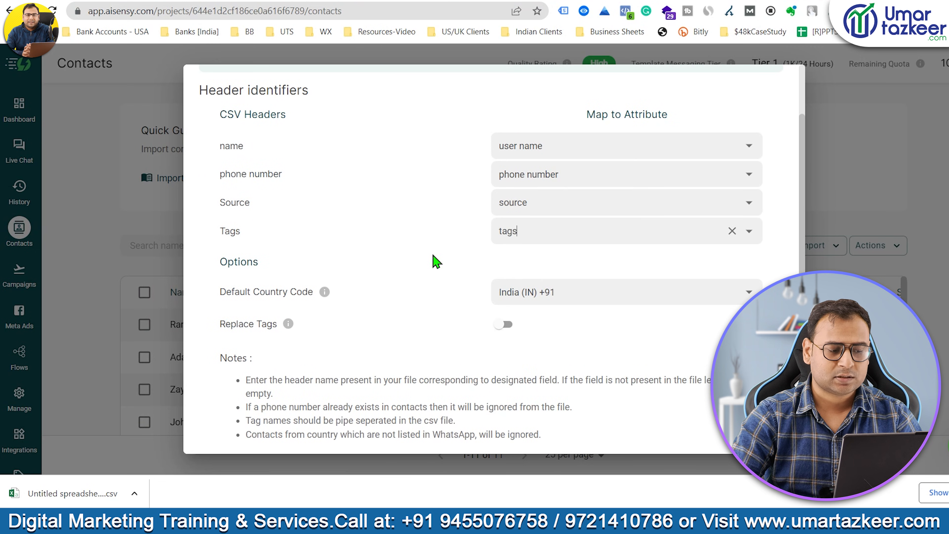
scroll(463, 260, "down", 2)
left_click(750, 426)
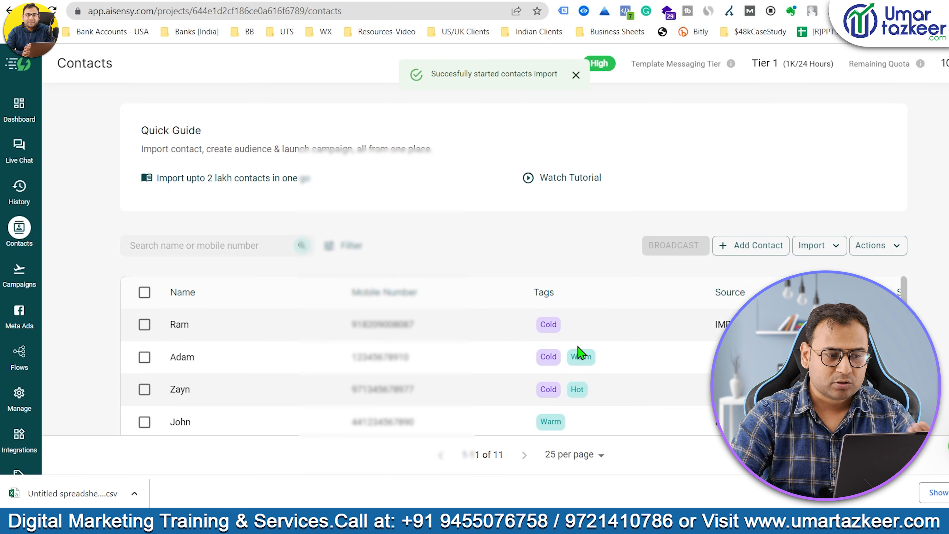
Check the test contact tagged Poll among the 12 contacts, then go to Campaigns.
left_click(576, 74)
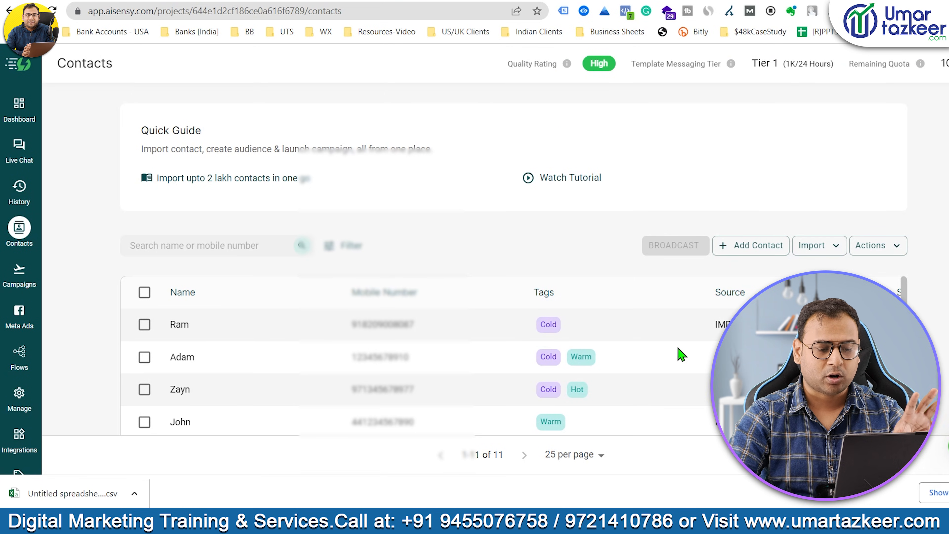
scroll(683, 354, "down", 3)
scroll(683, 354, "up", 3)
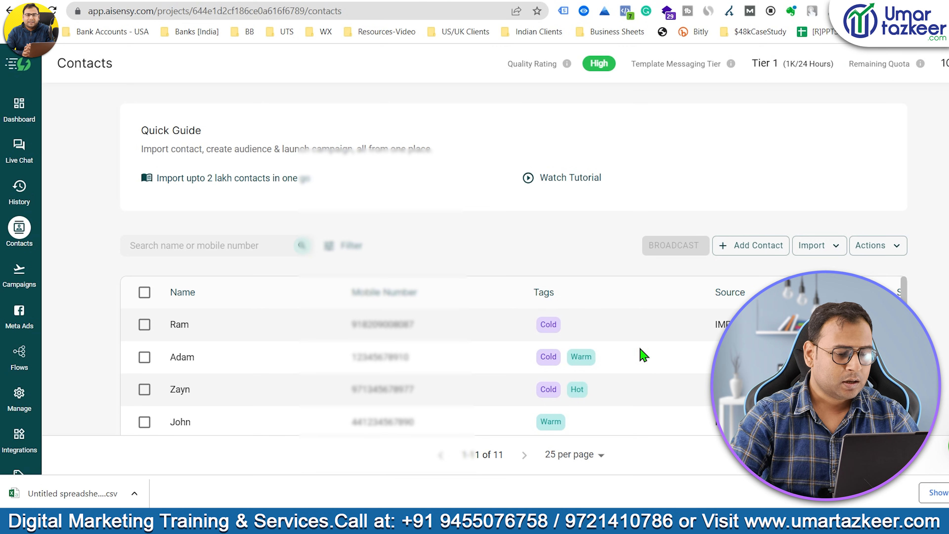
scroll(641, 350, "down", 3)
scroll(479, 325, "down", 3)
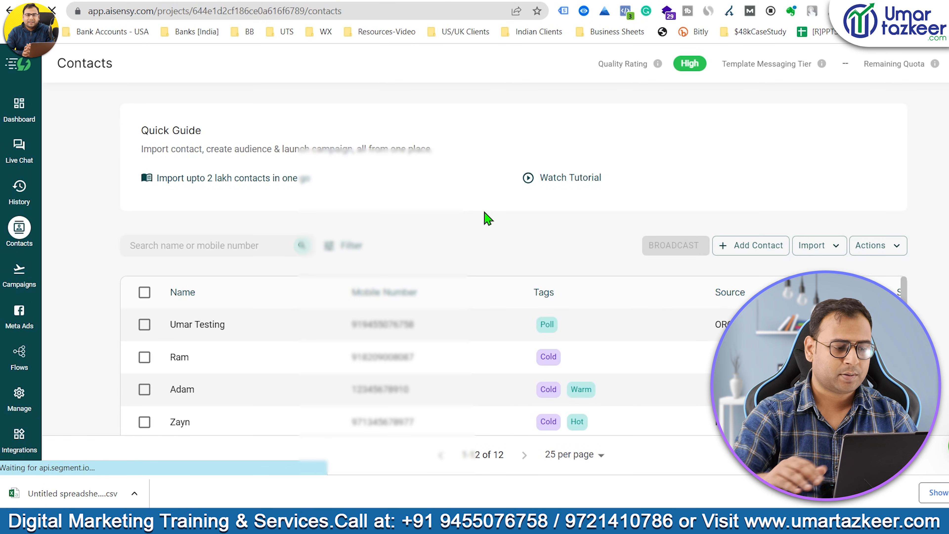
left_click_drag(578, 330, 259, 330)
left_click(299, 328)
left_click(258, 330)
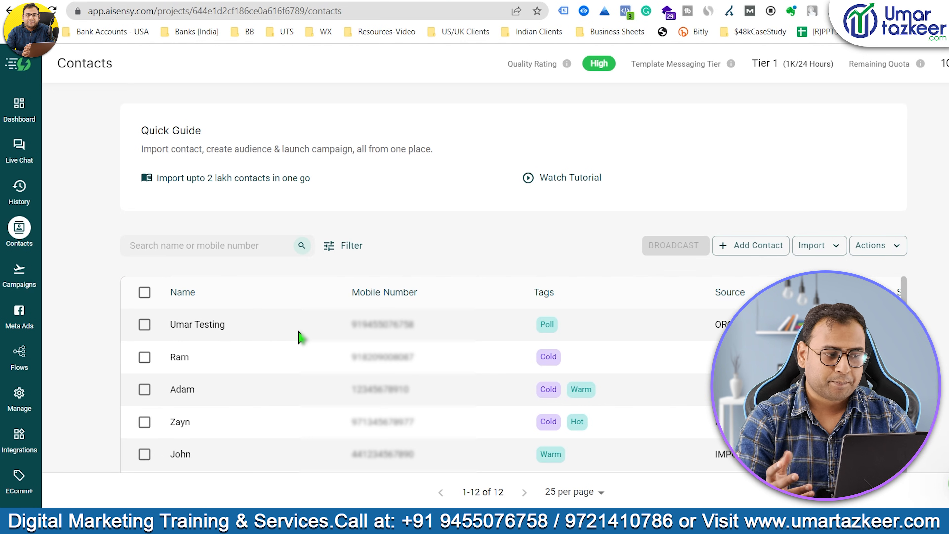
left_click(7, 285)
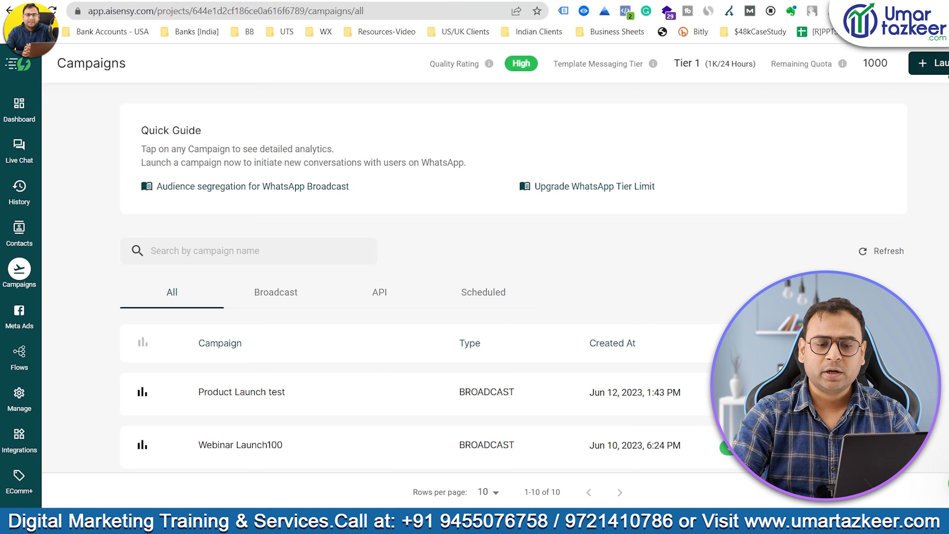
Start a new Broadcast campaign and begin entering its name, Course_Announcement.
left_click(930, 63)
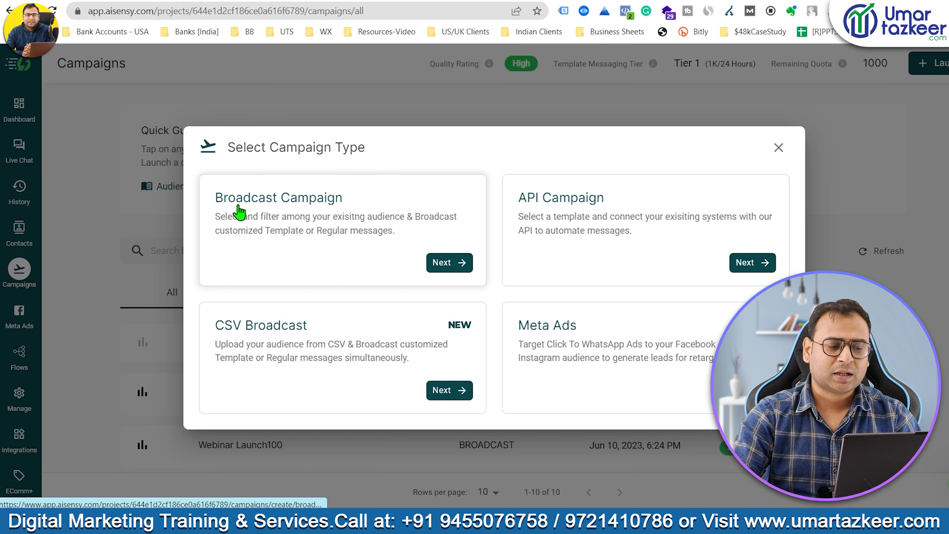
left_click(295, 211)
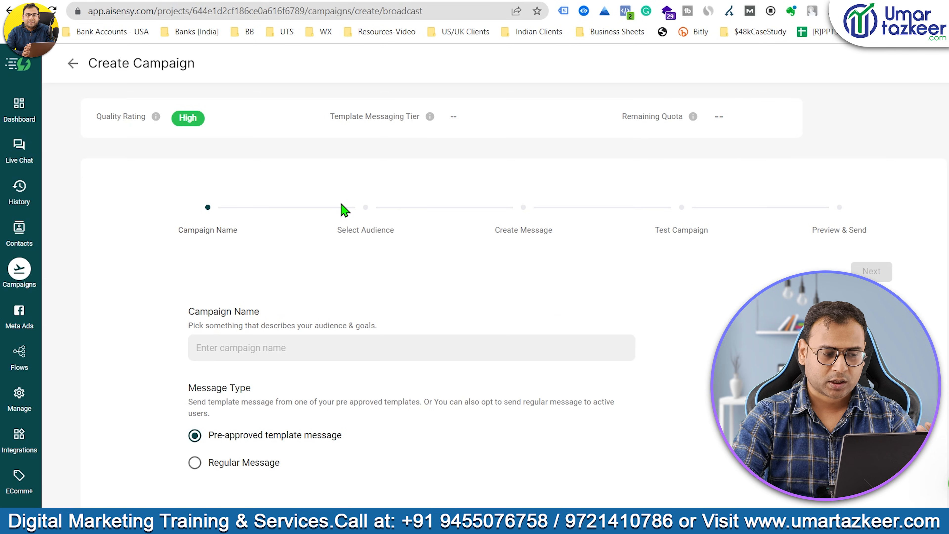
scroll(701, 226, "down", 3)
left_click(258, 235)
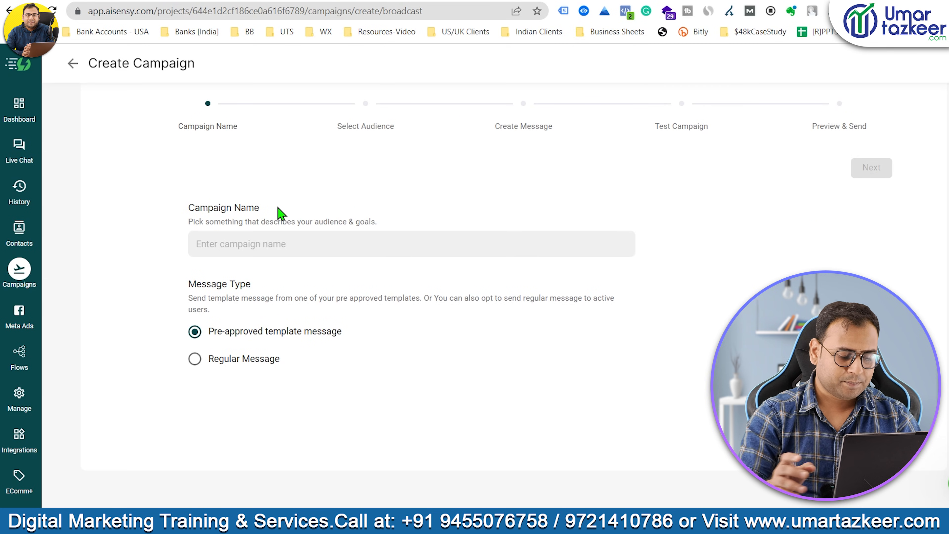
type("Course_Announcement")
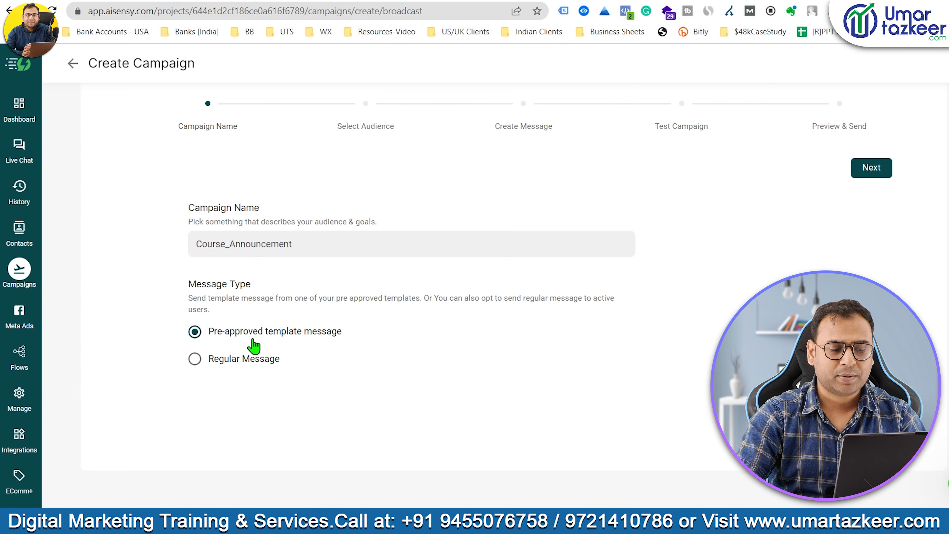
Add an audience filter of Tags has Poll.
left_click(872, 168)
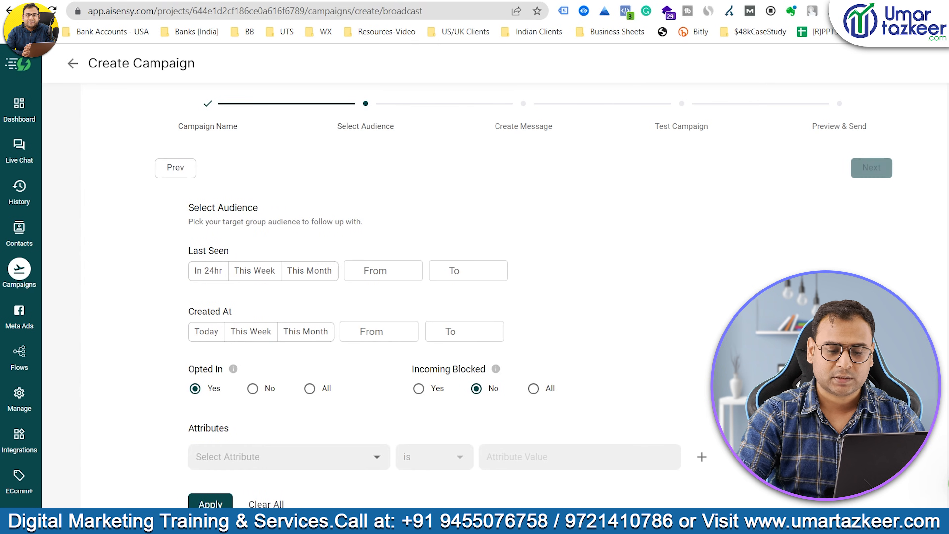
scroll(274, 157, "up", 2)
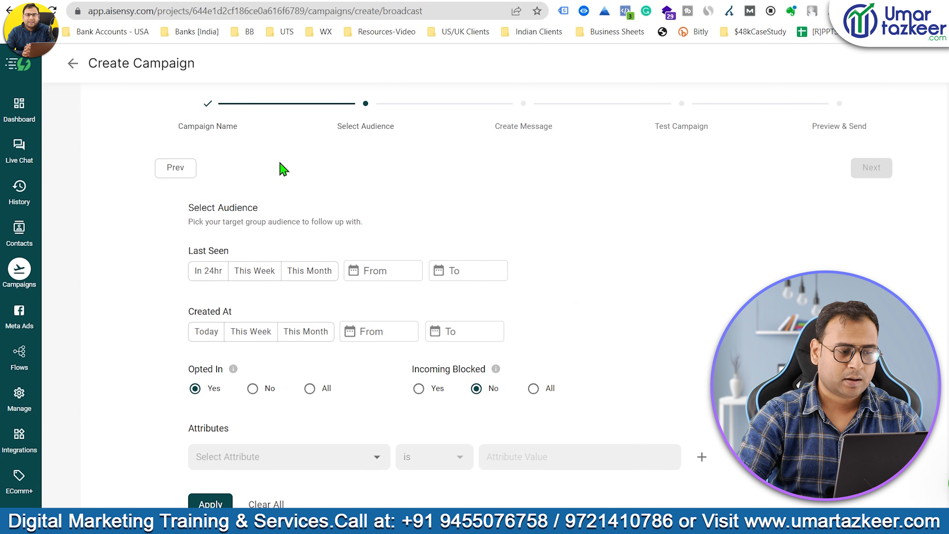
scroll(721, 211, "down", 1)
scroll(725, 217, "down", 3)
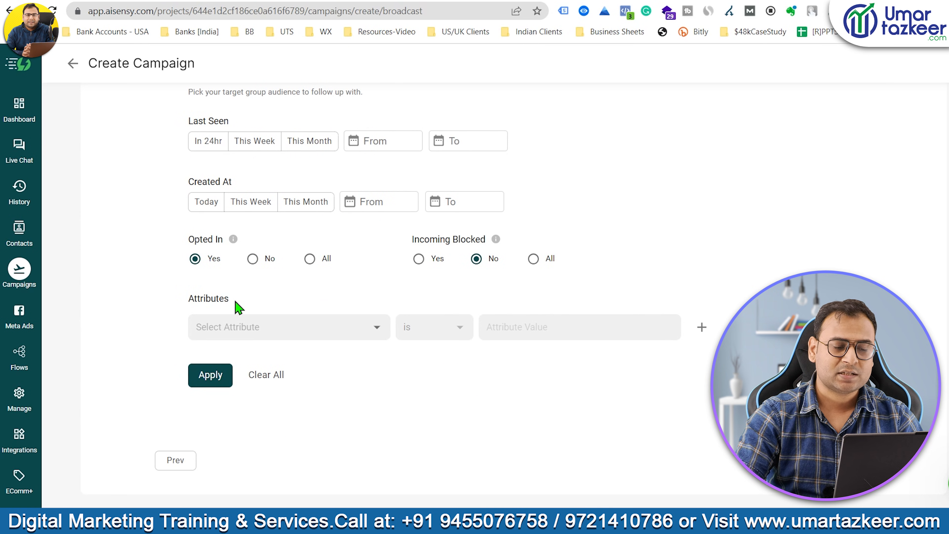
left_click(299, 329)
left_click(294, 328)
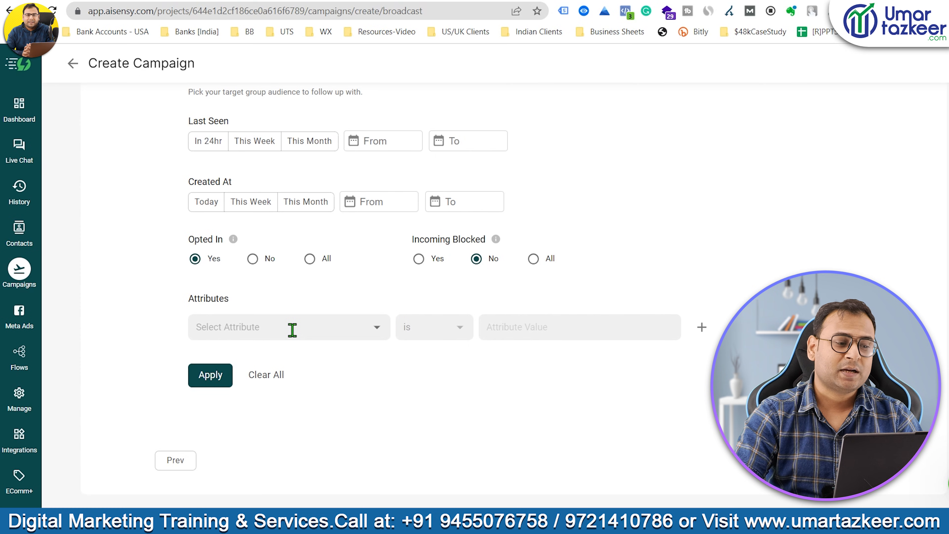
left_click(292, 329)
left_click(231, 175)
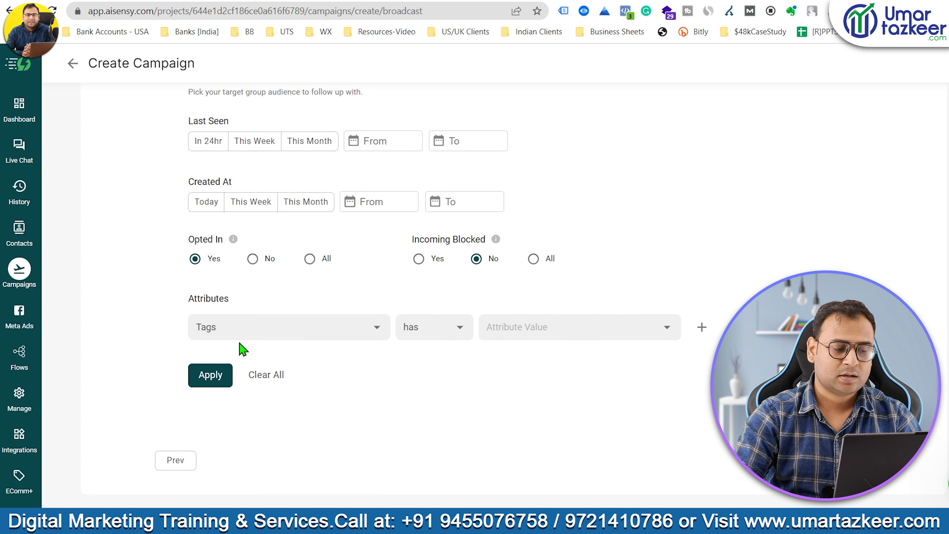
left_click(436, 337)
left_click(430, 360)
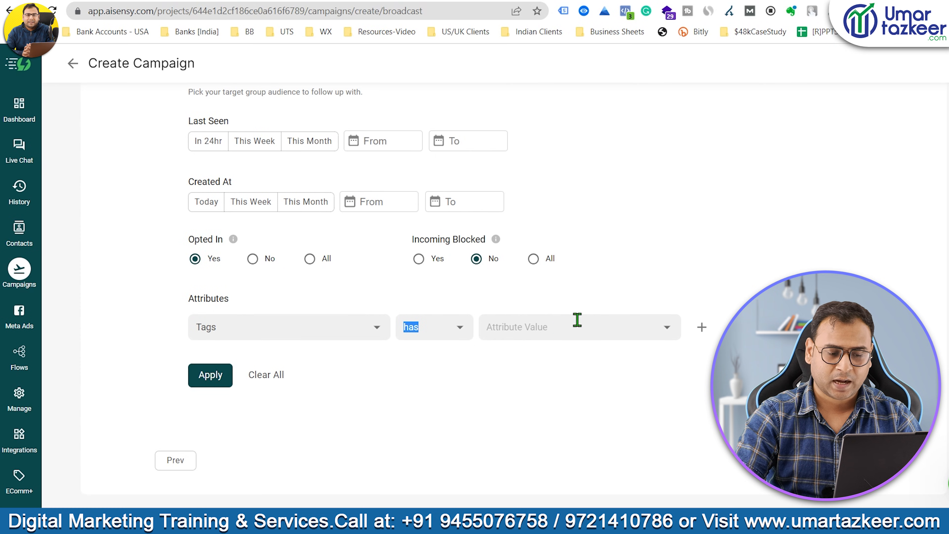
left_click(580, 319)
left_click(522, 474)
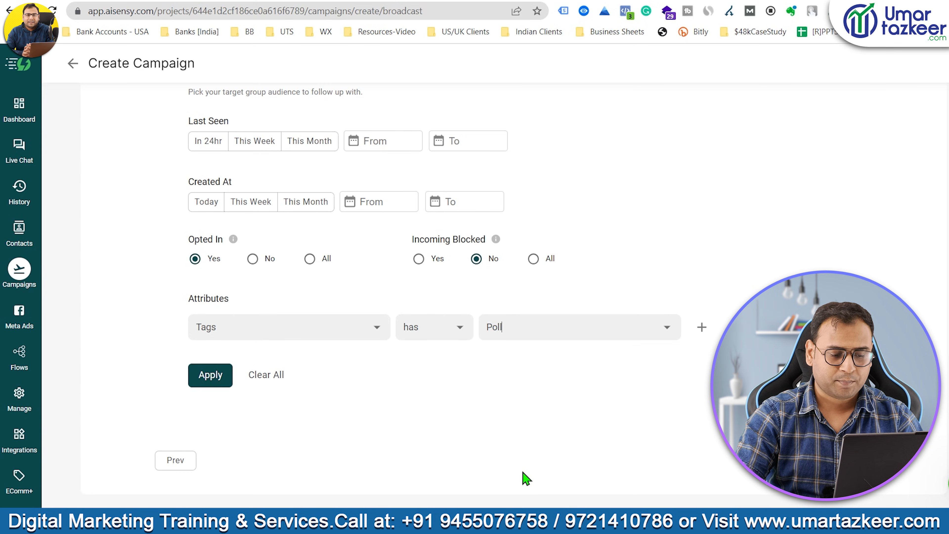
Apply the filter and confirm it matches 1 contact.
left_click(223, 379)
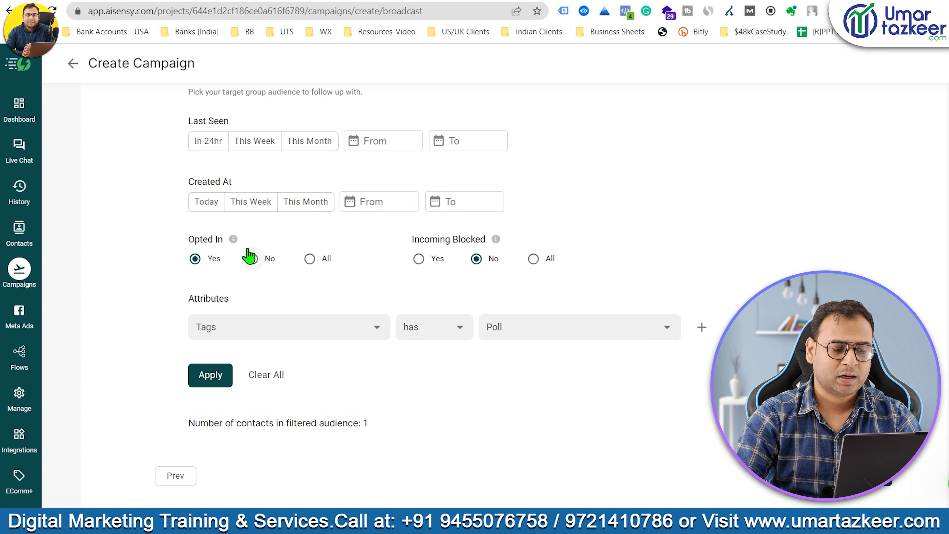
left_click_drag(382, 430, 306, 429)
left_click(329, 443)
left_click(395, 425)
left_click(403, 434)
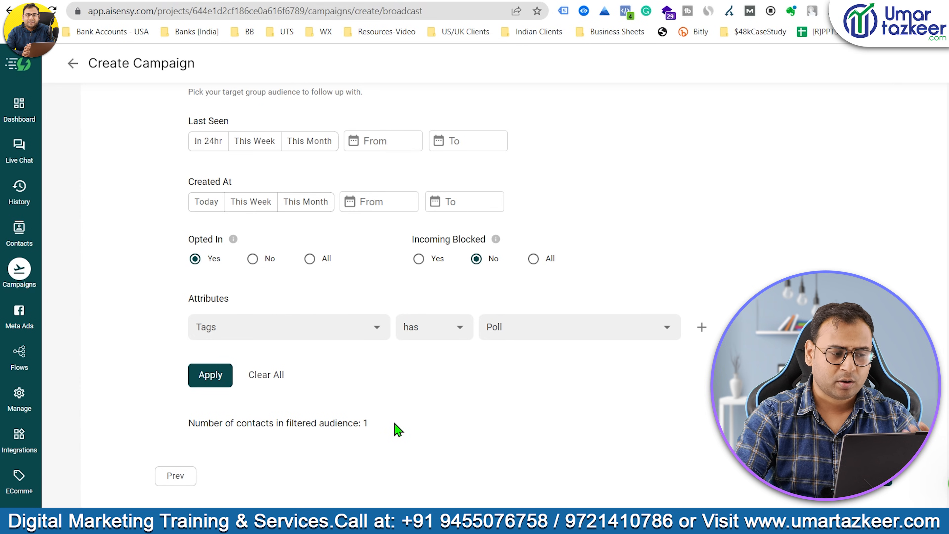
scroll(451, 361, "up", 5)
scroll(218, 260, "down", 5)
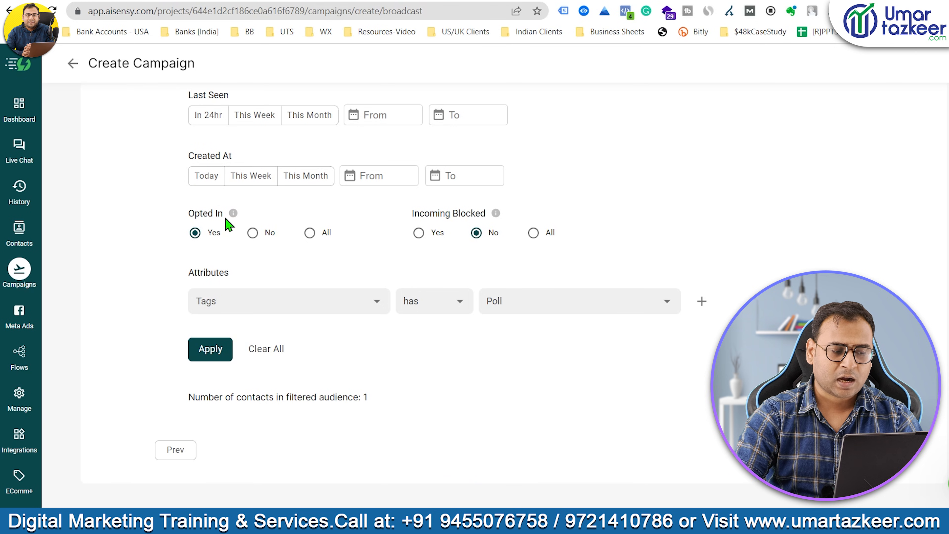
left_click_drag(226, 219, 192, 216)
left_click(190, 222)
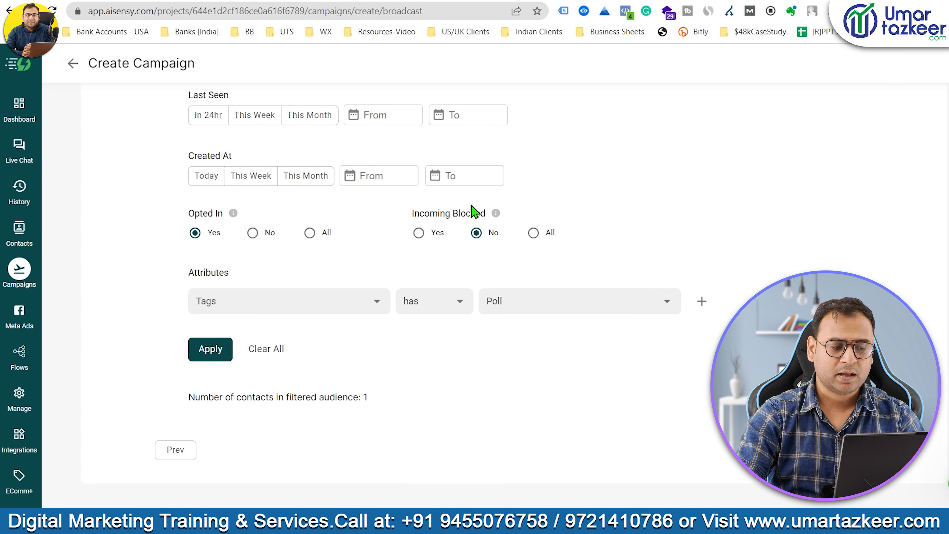
Choose the digital_marketing_new_batch template for the campaign message.
left_click(878, 450)
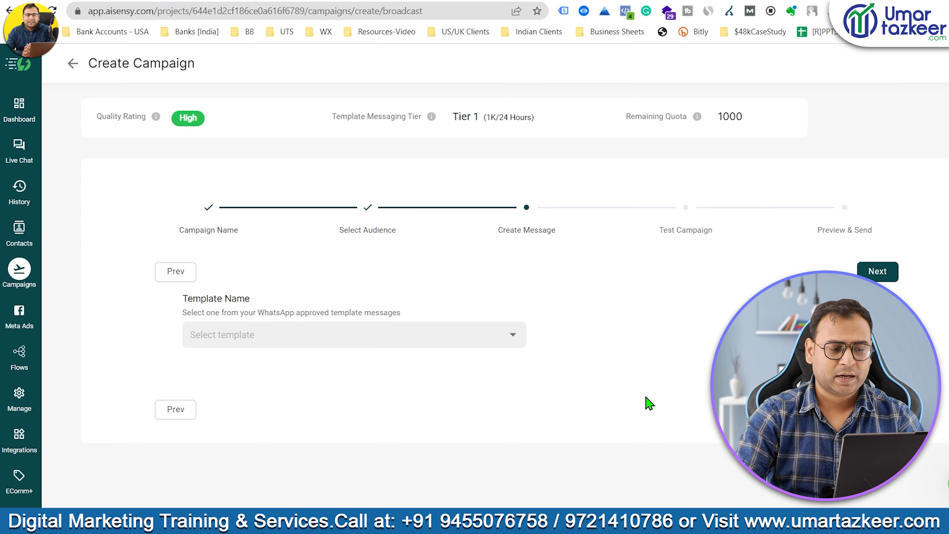
left_click(301, 334)
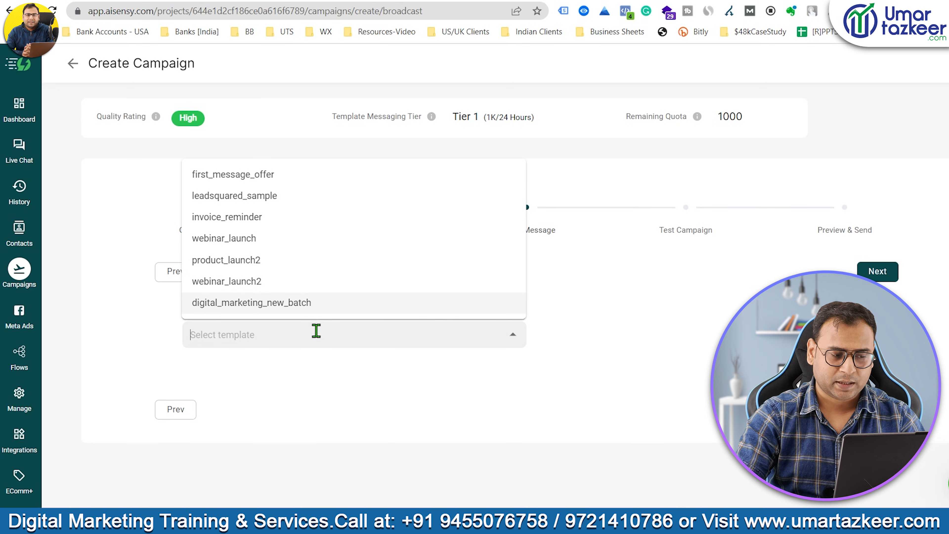
left_click(329, 307)
scroll(370, 381, "down", 4)
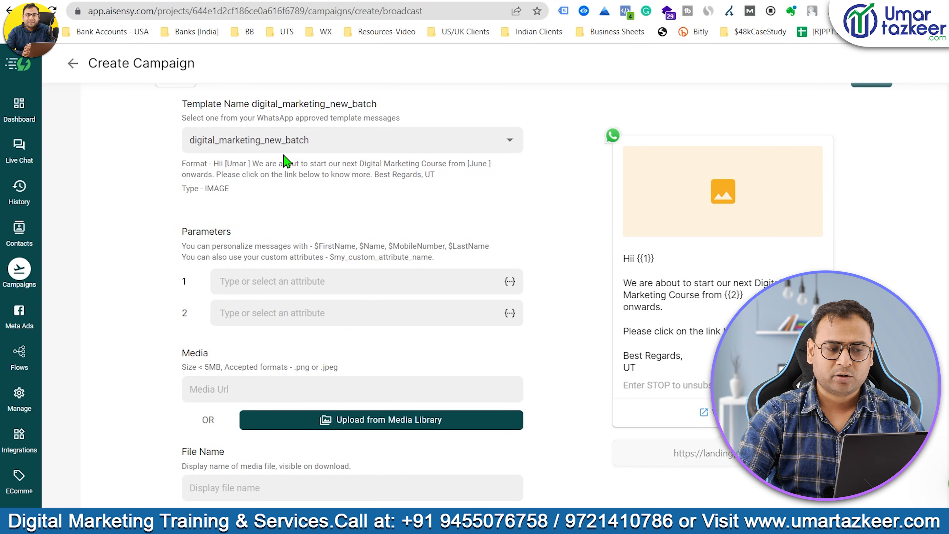
left_click_drag(244, 230, 181, 233)
left_click(250, 233)
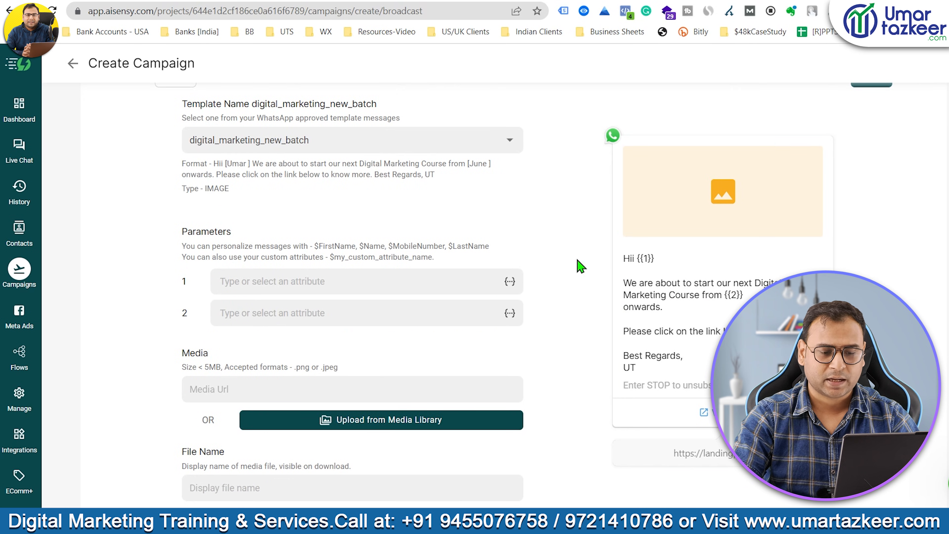
Set template parameter 1 to $Name and check it in the preview.
left_click_drag(637, 259, 661, 262)
left_click(510, 281)
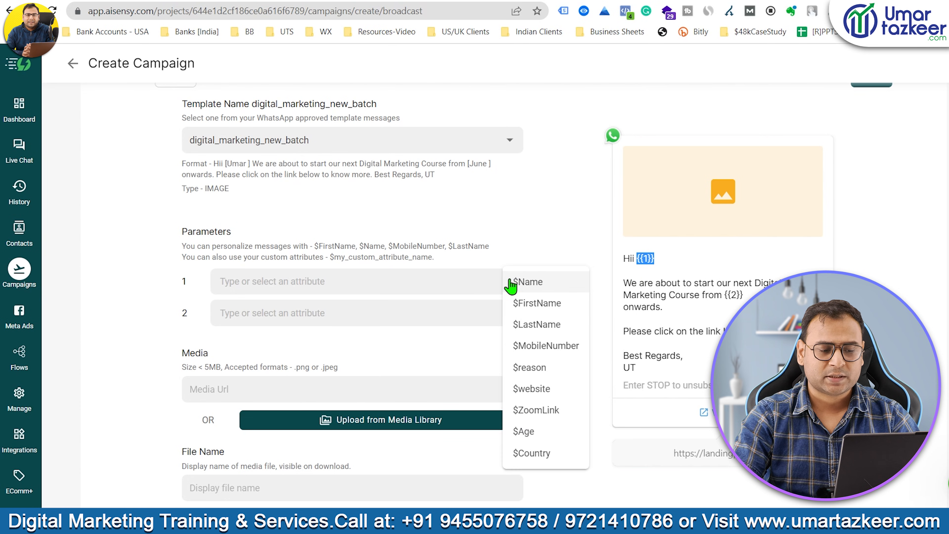
left_click(547, 291)
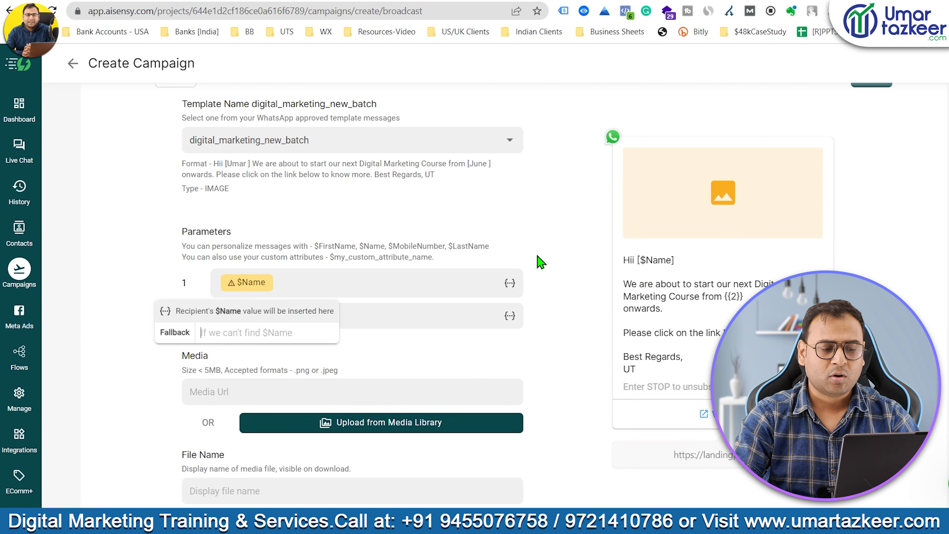
left_click_drag(676, 260, 636, 260)
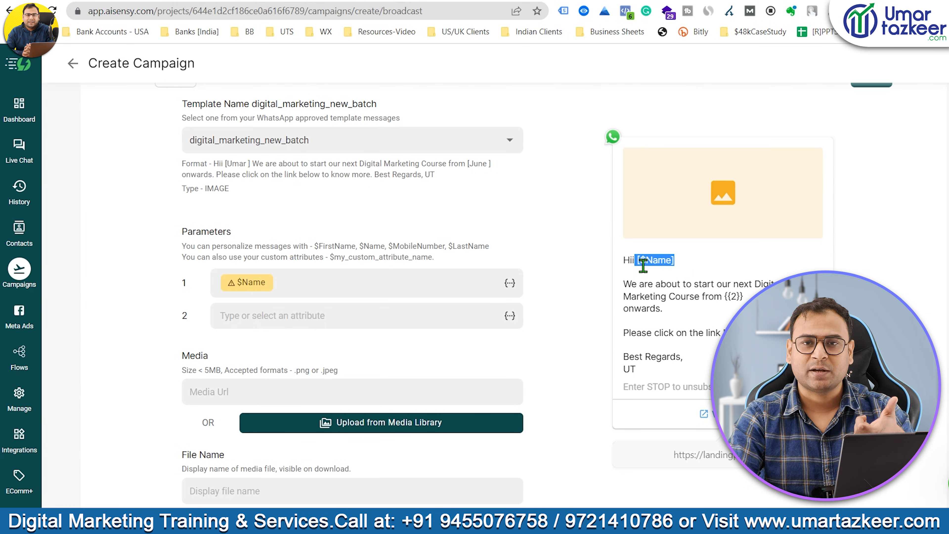
left_click(640, 260)
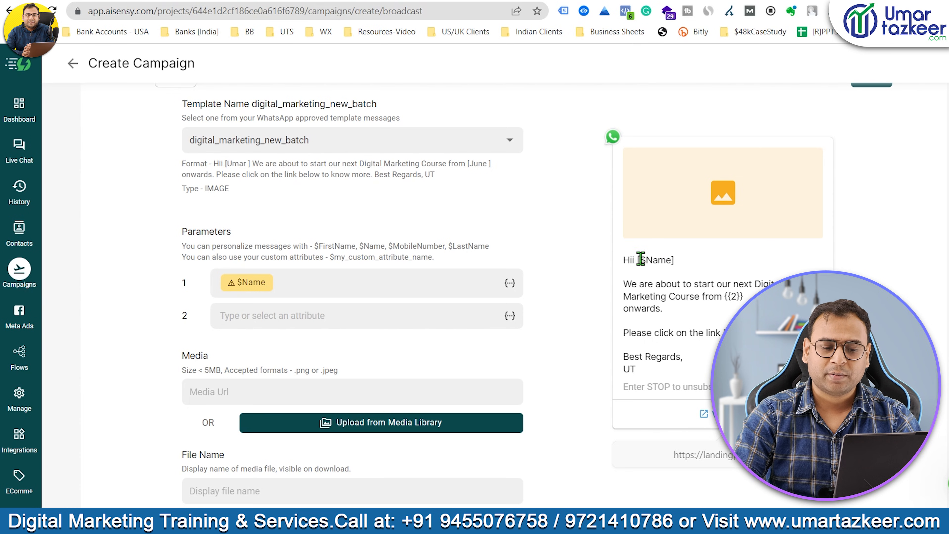
left_click_drag(641, 260, 676, 261)
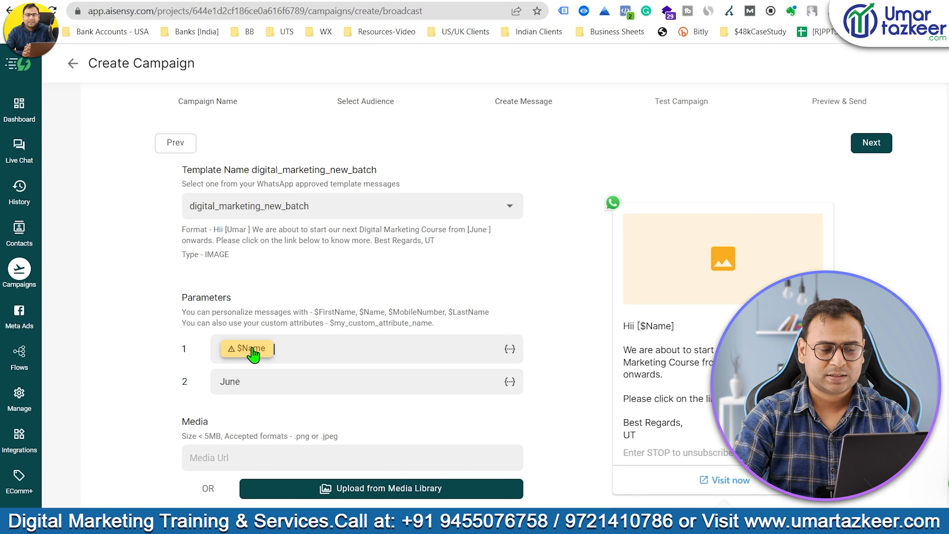
left_click_drag(675, 327, 640, 329)
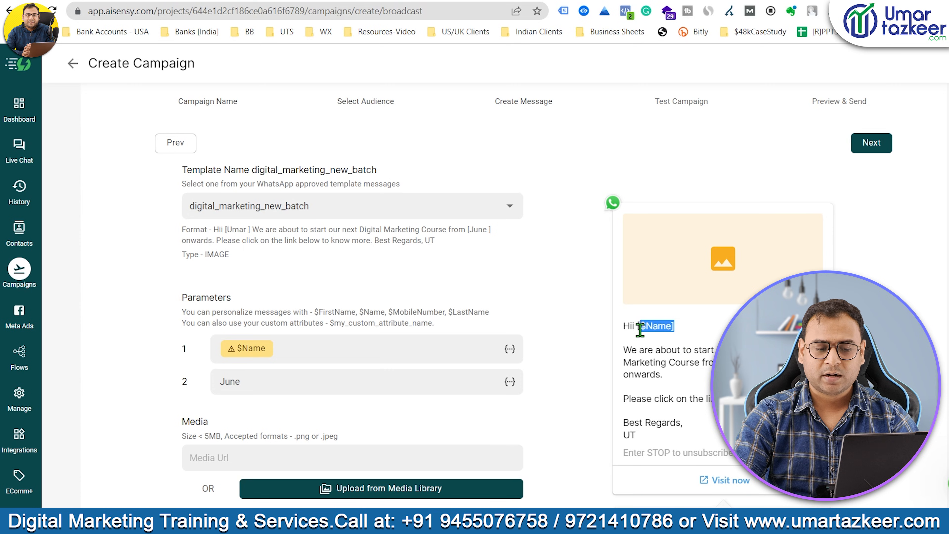
left_click(257, 352)
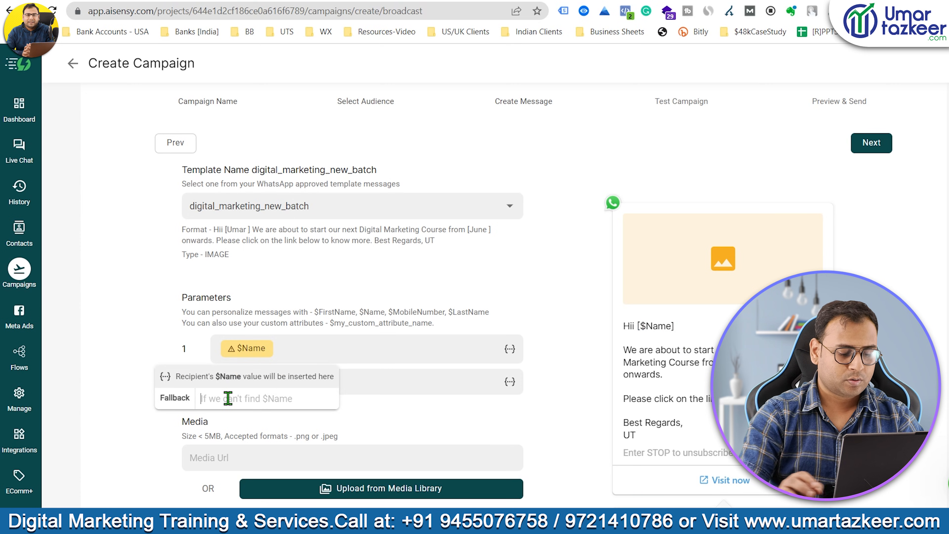
type("Student")
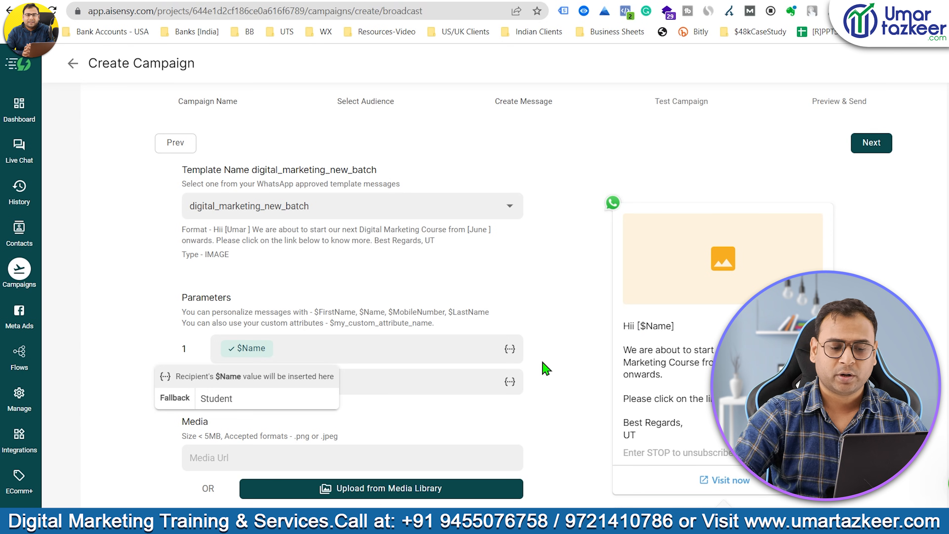
left_click(566, 387)
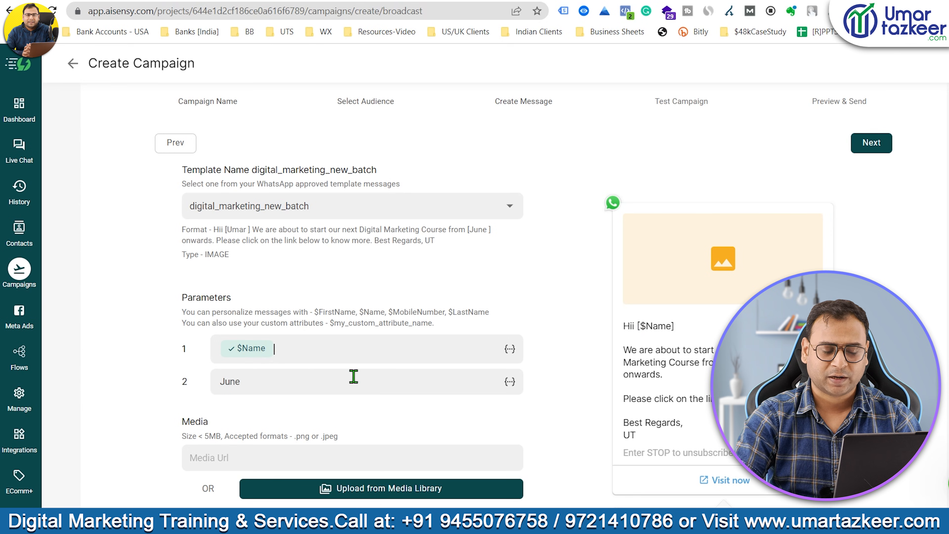
scroll(474, 362, "down", 1)
scroll(474, 362, "down", 1)
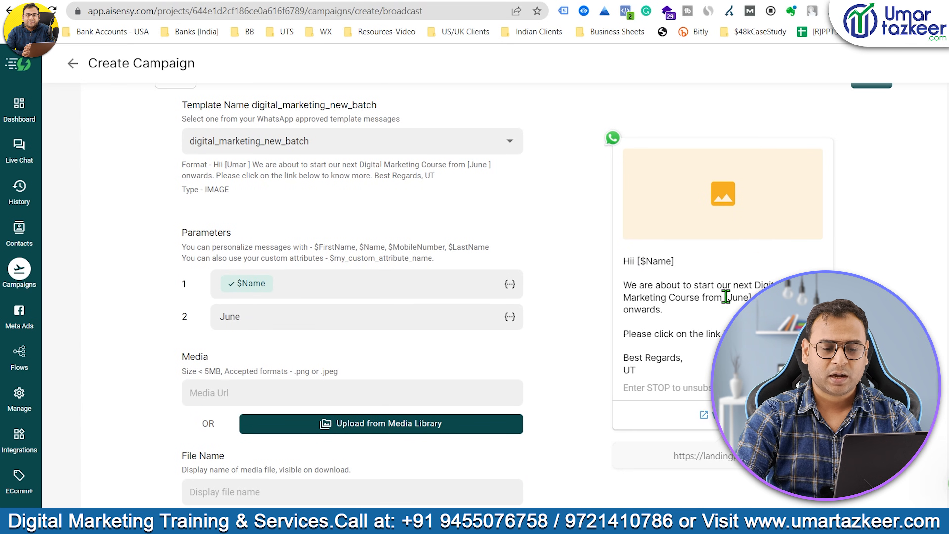
left_click_drag(726, 296, 752, 297)
left_click_drag(263, 315, 222, 317)
left_click(262, 319)
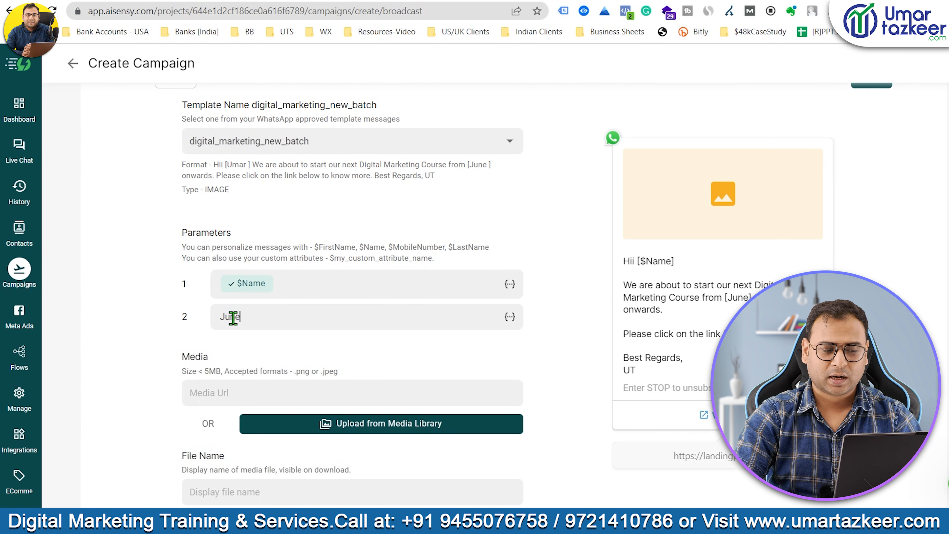
double_click(233, 317)
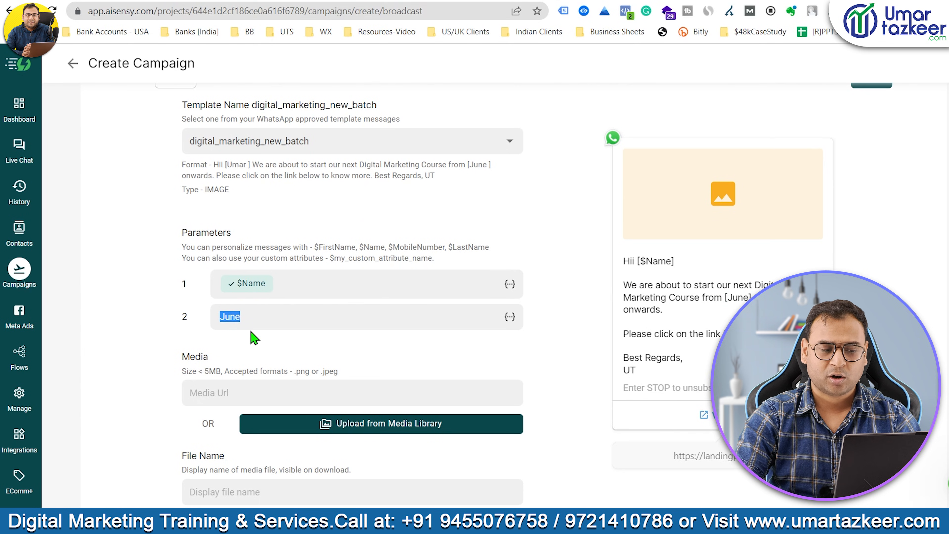
left_click(251, 317)
left_click_drag(727, 299, 748, 298)
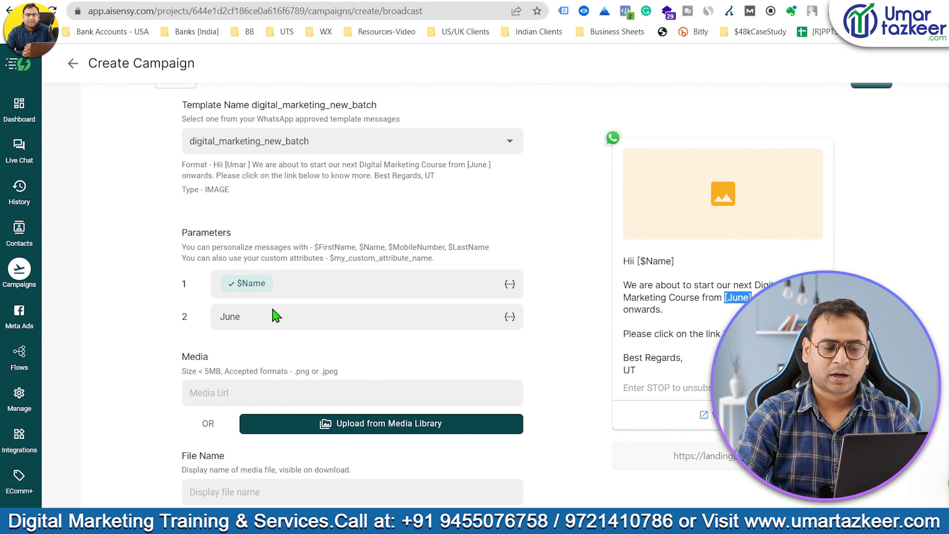
left_click_drag(258, 316, 220, 321)
left_click(510, 318)
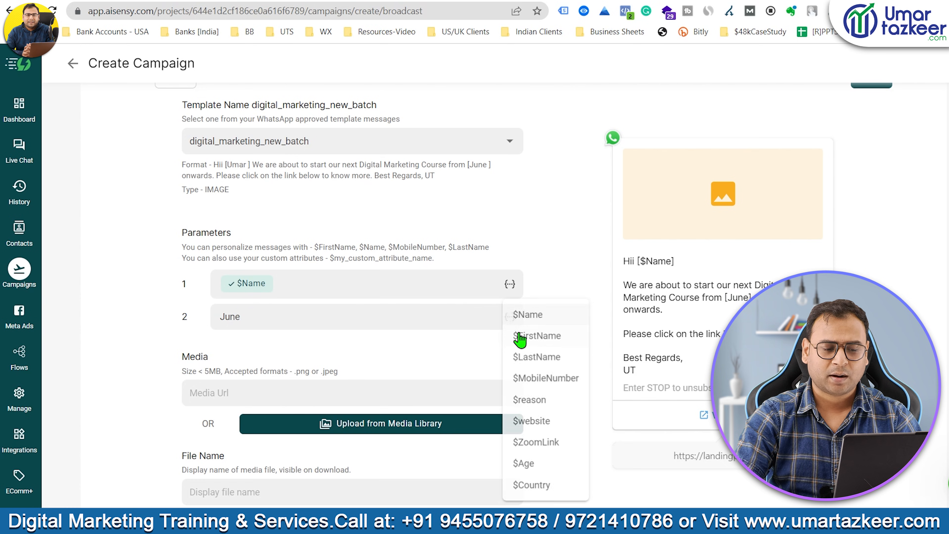
left_click(572, 272)
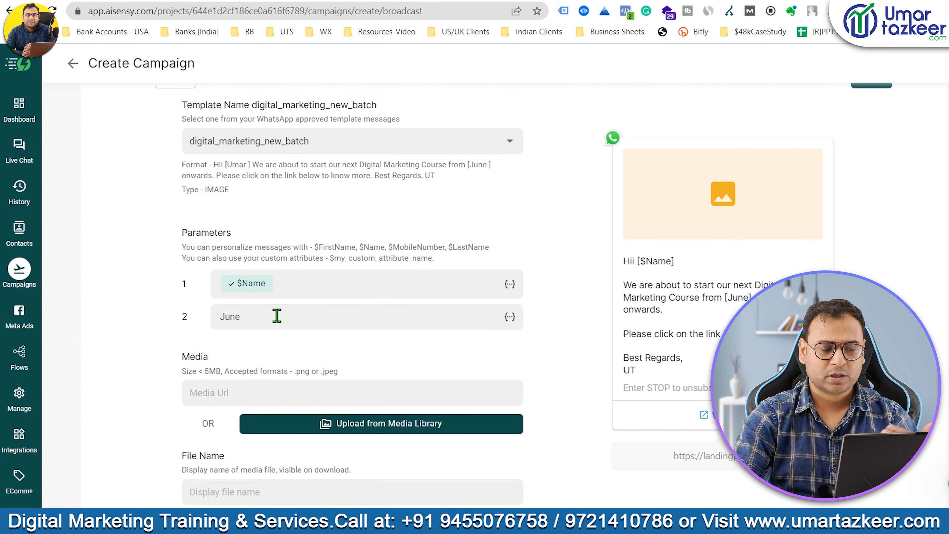
double_click(268, 317)
left_click(505, 317)
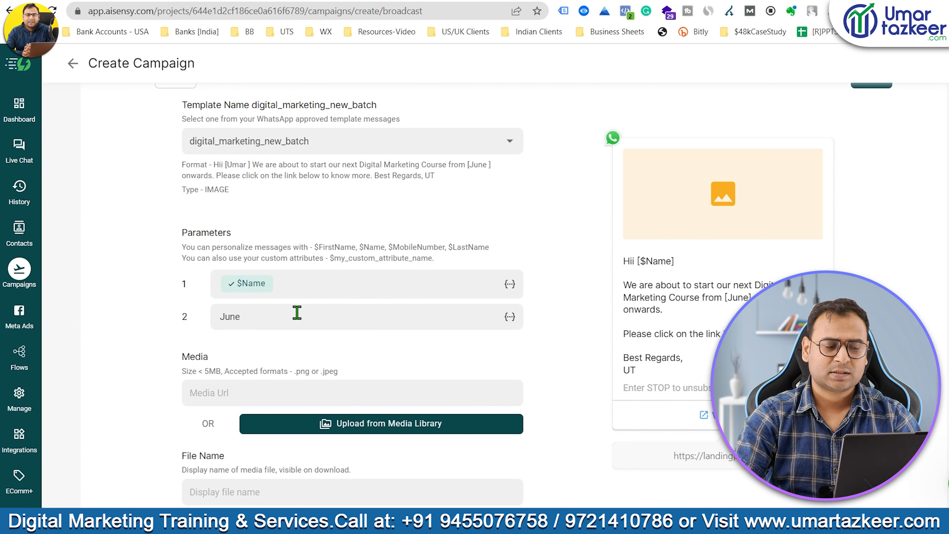
double_click(230, 316)
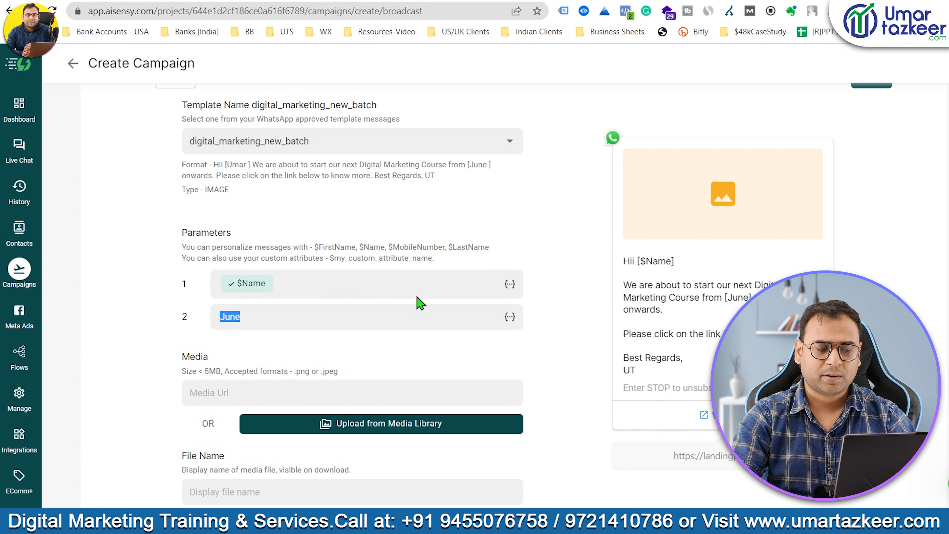
scroll(528, 289, "down", 3)
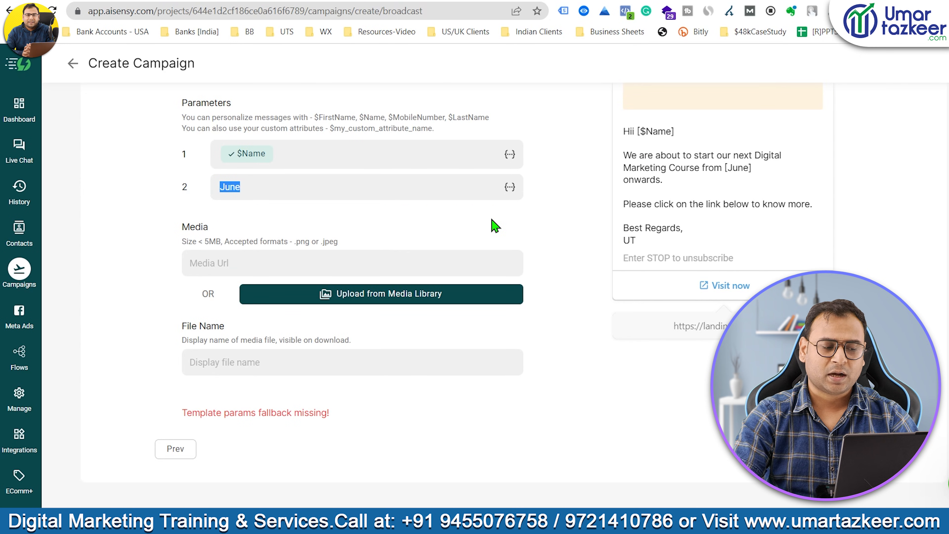
left_click(243, 225)
scroll(735, 284, "up", 2)
scroll(735, 284, "up", 1)
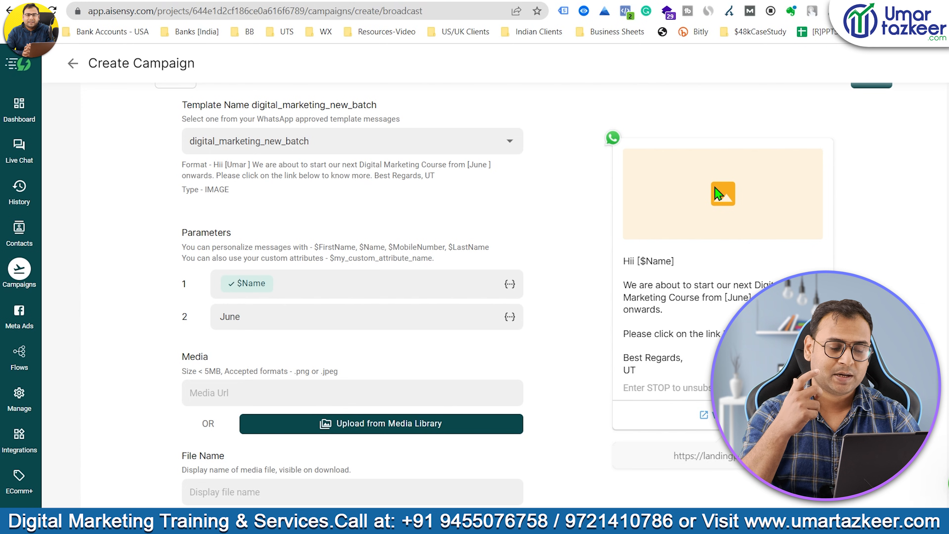
Give the attached image the file name Brochure and continue to Test Campaign.
scroll(329, 239, "down", 3)
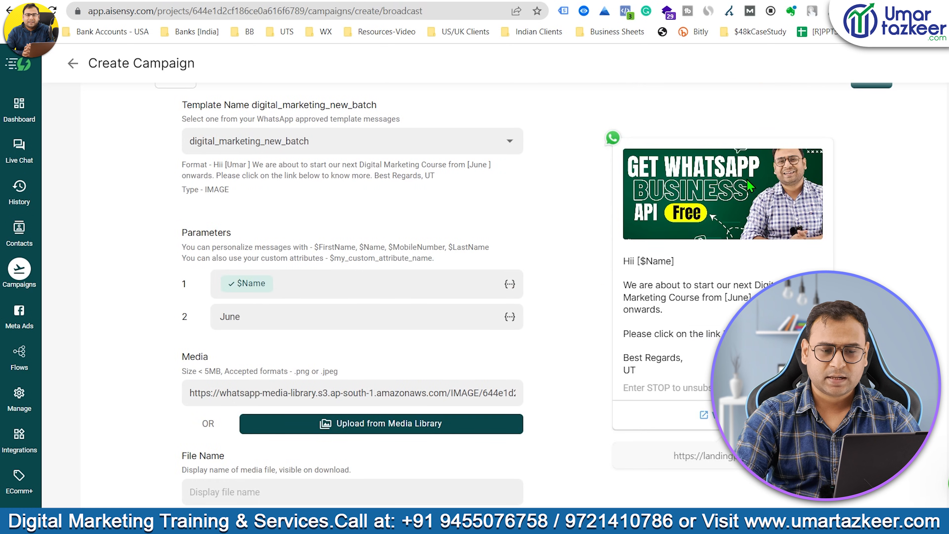
scroll(411, 314, "down", 1)
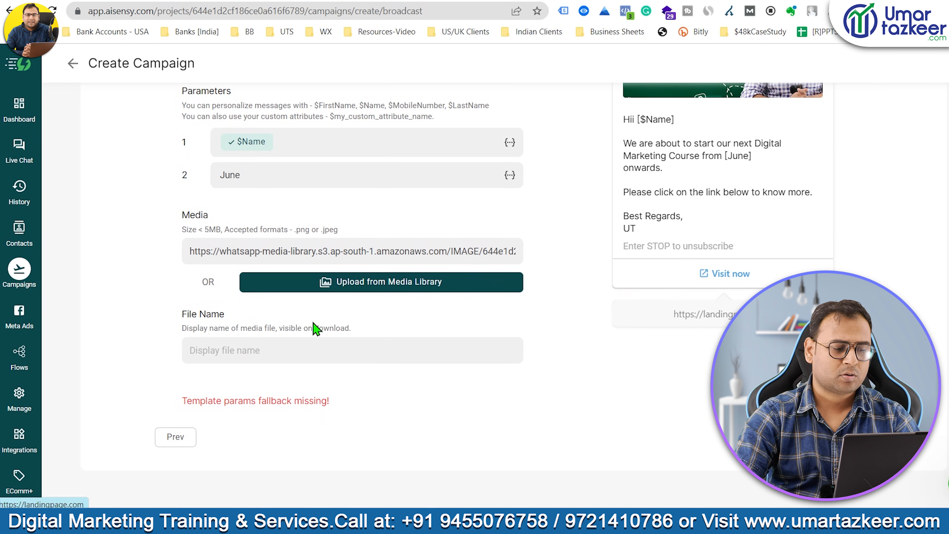
left_click(272, 360)
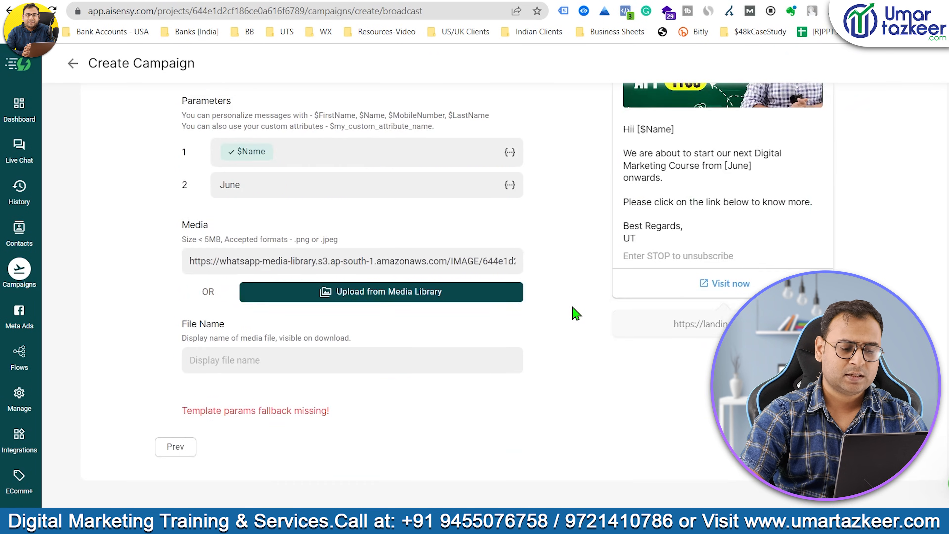
type("Brochure")
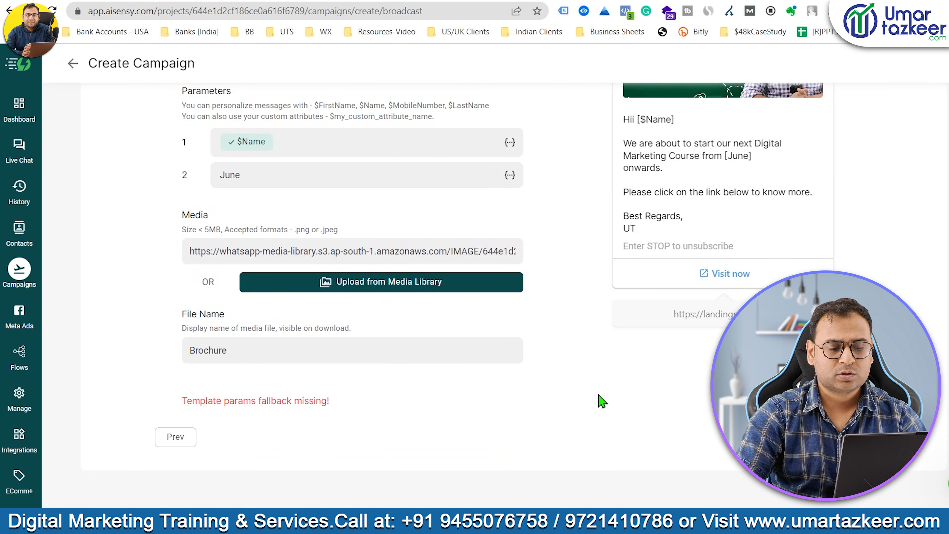
left_click(878, 437)
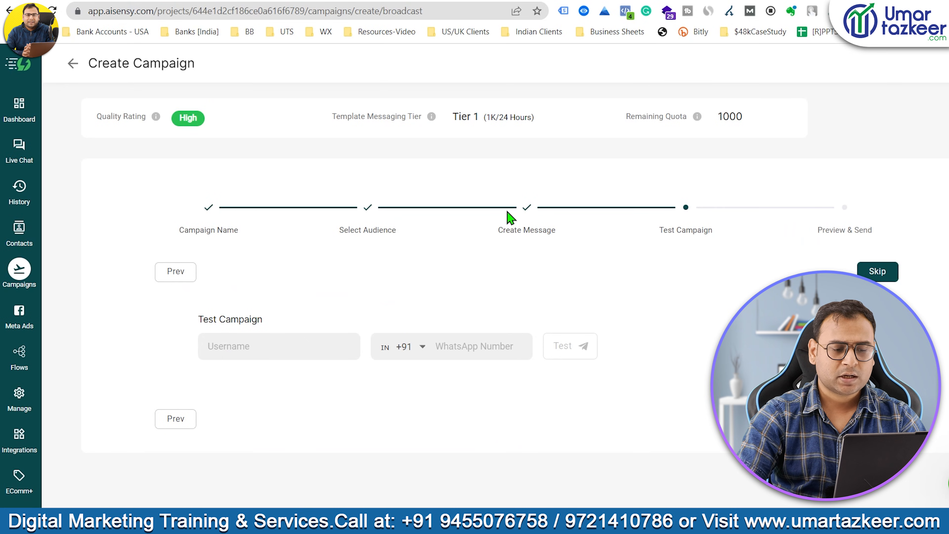
Enter Test as the test recipient's username and move to the WhatsApp Number field.
left_click(283, 350)
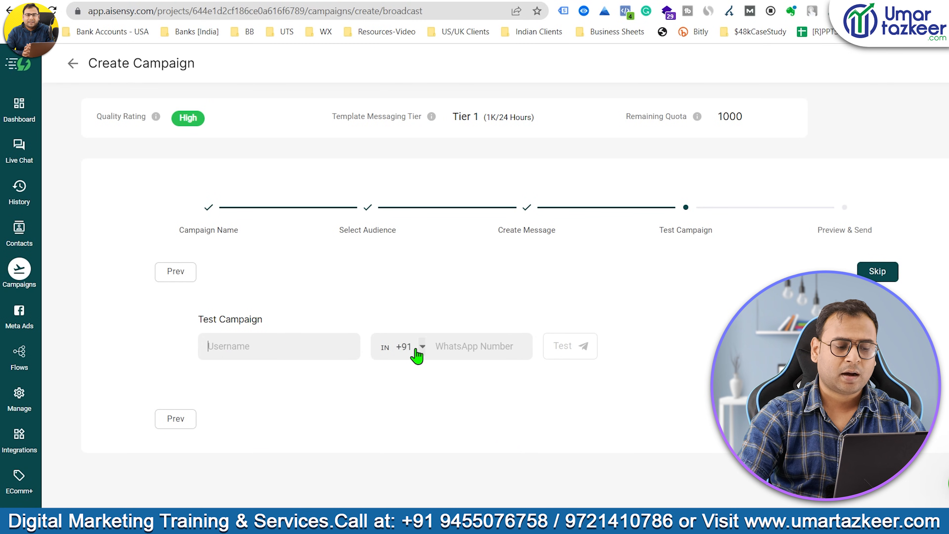
type("Test")
key("Tab")
key("Tab")
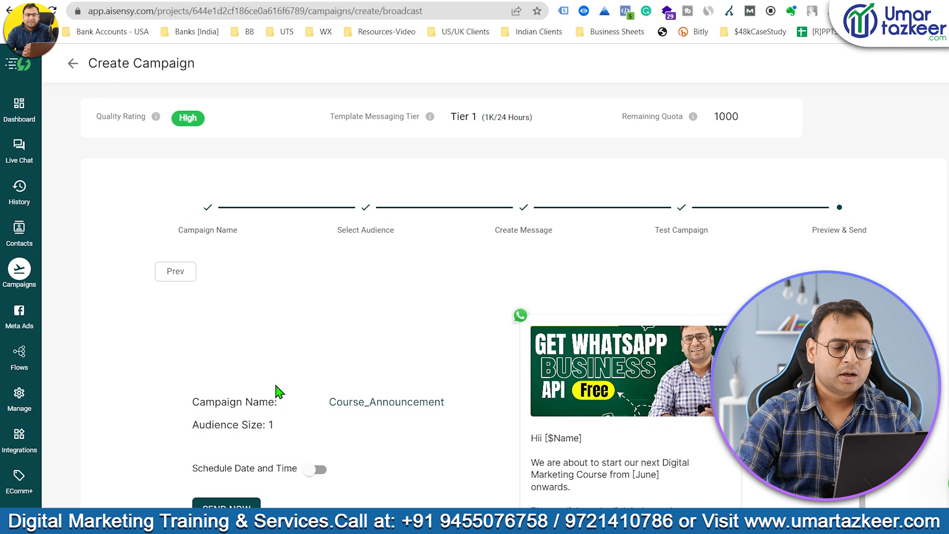
Turn Schedule Date and Time on and back off so the campaign sends immediately.
left_click_drag(200, 404, 359, 404)
left_click(468, 393)
scroll(468, 393, "down", 5)
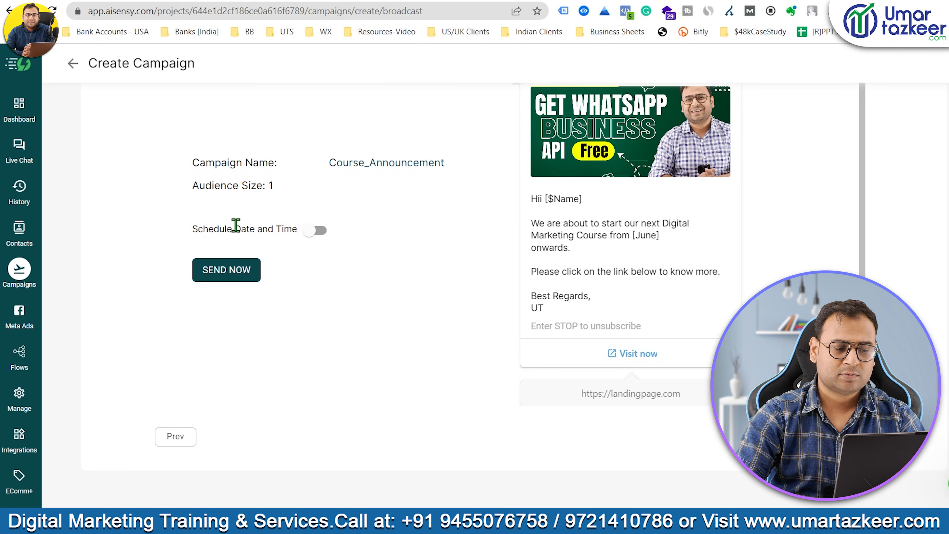
left_click(315, 229)
left_click_drag(193, 157, 277, 157)
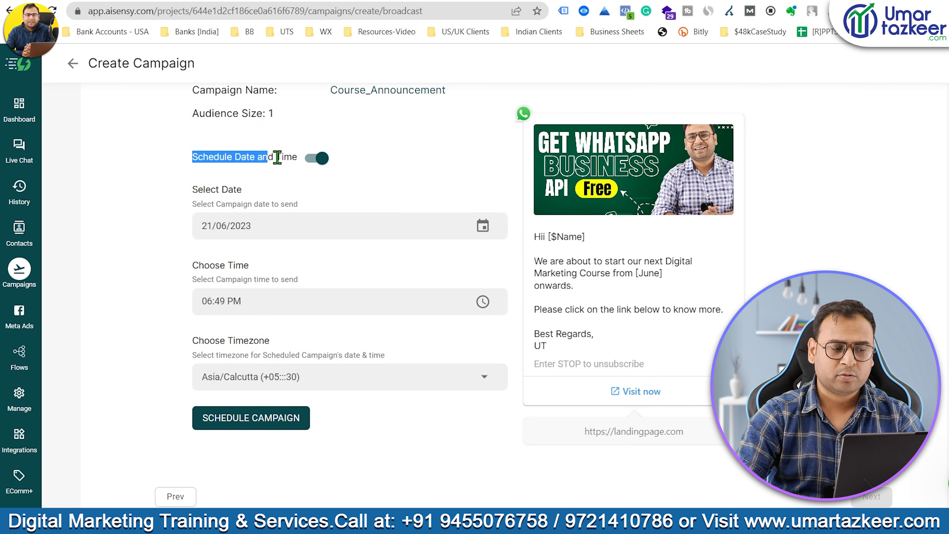
left_click(425, 177)
scroll(401, 404, "down", 3)
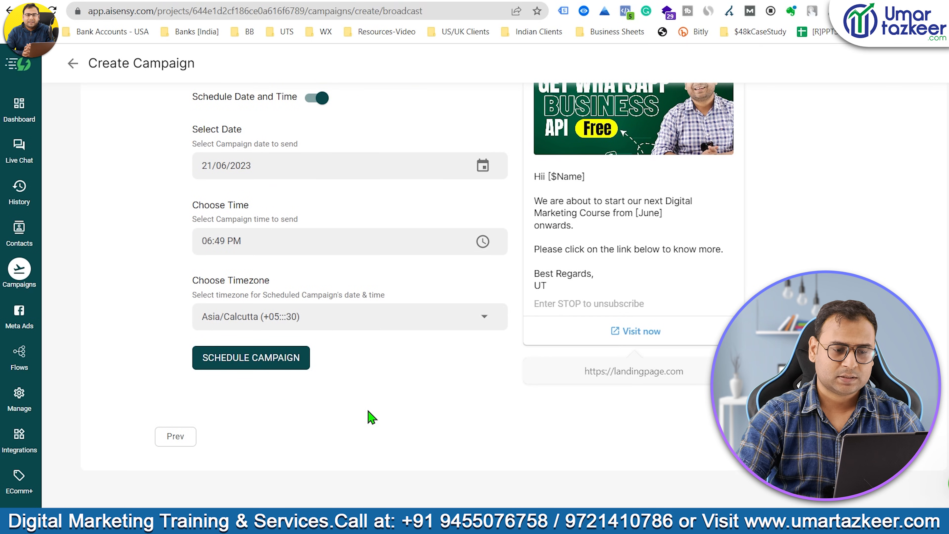
scroll(388, 413, "up", 5)
left_click(317, 293)
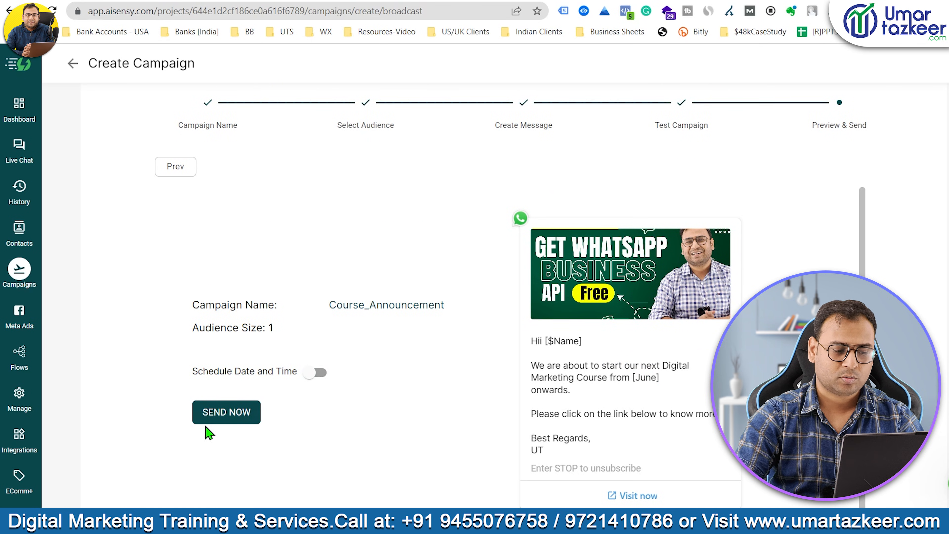
Pan around the Miro mind map of Messages, Contact Lists and Broadcasting Campaign.
scroll(225, 421, "down", 1)
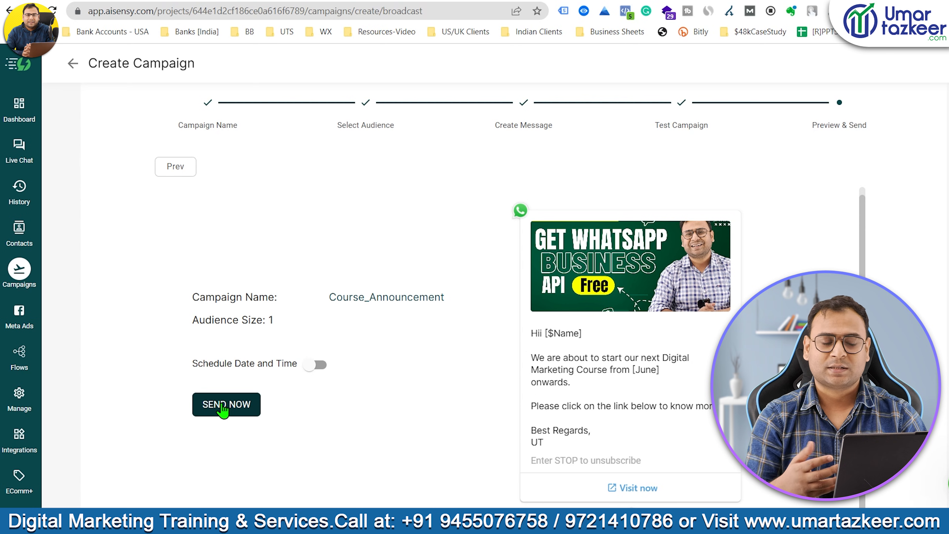
scroll(636, 411, "down", 3)
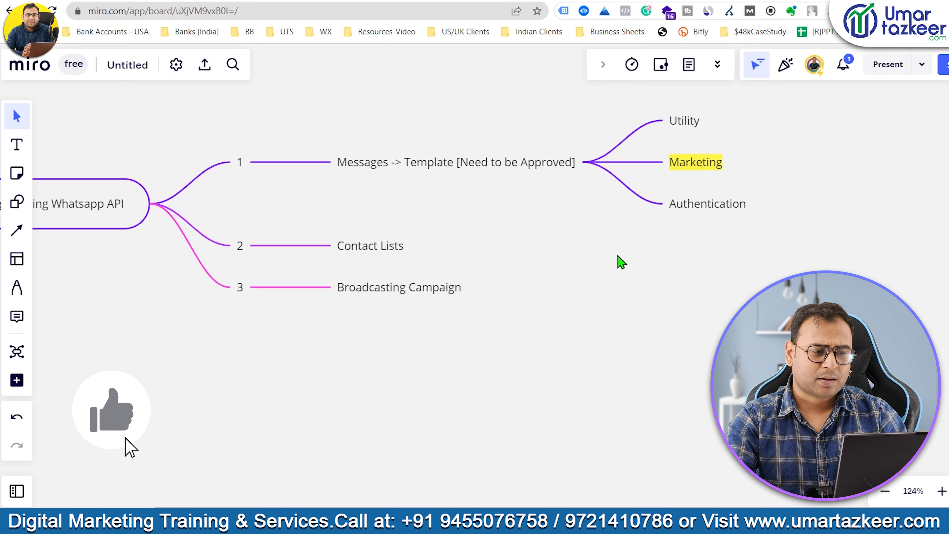
left_click_drag(84, 208, 195, 288)
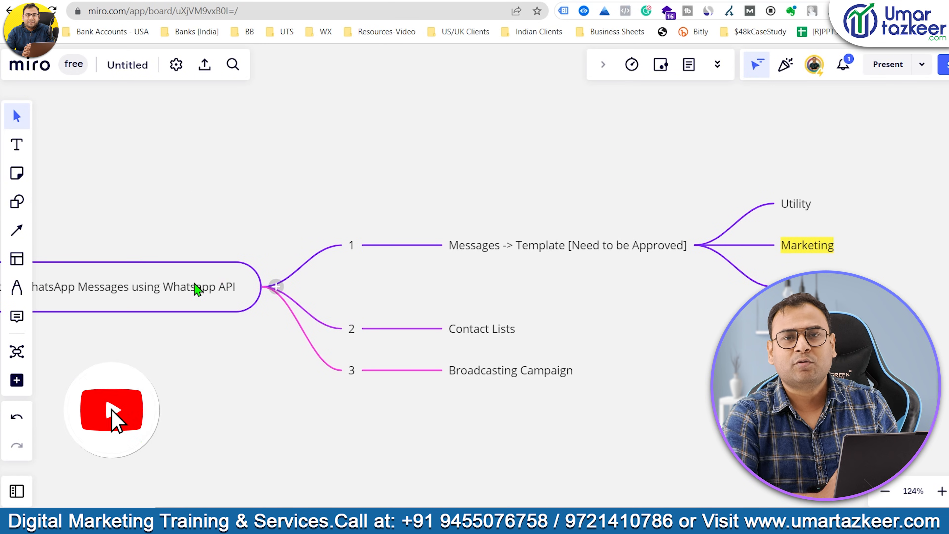